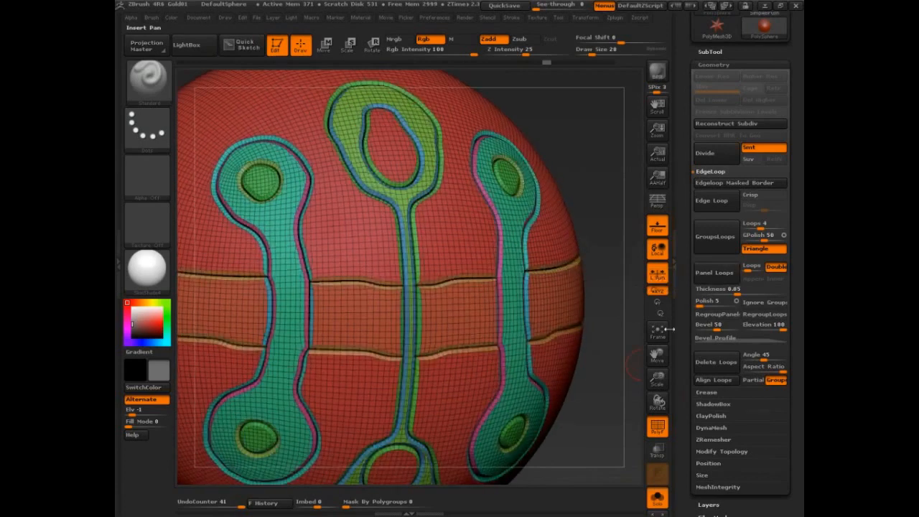
left_click_drag(613, 432, 593, 435)
key("ctrl+shift+d")
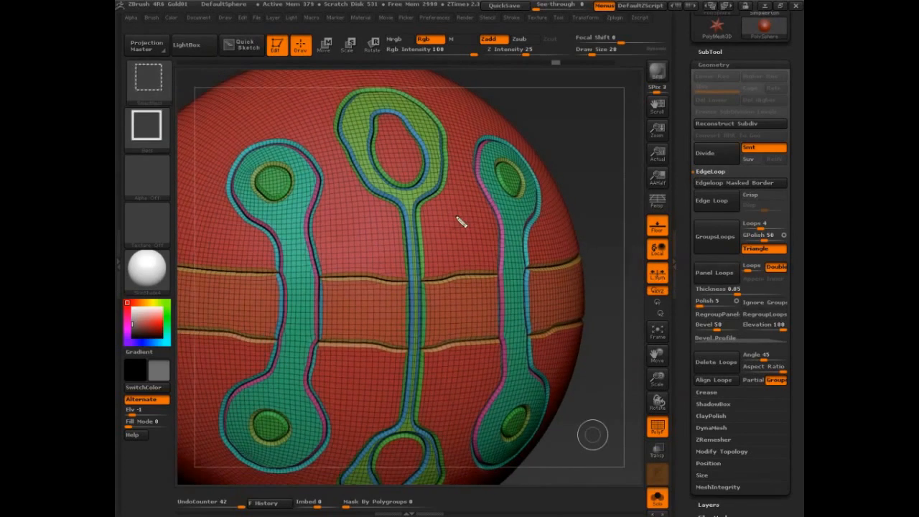
mouse_move(435, 222)
left_mouse_down()
mouse_move(468, 211)
mouse_move(473, 250)
left_mouse_up()
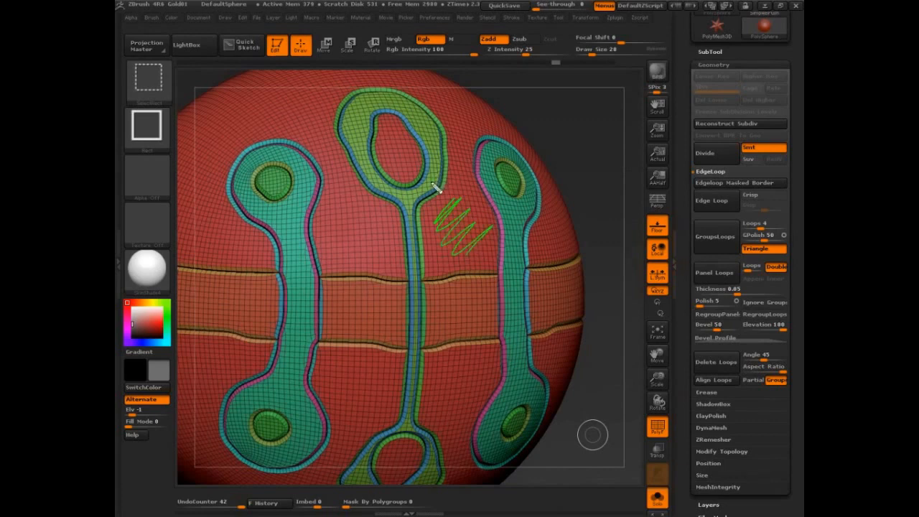
left_click_drag(436, 184, 424, 117)
mouse_move(313, 197)
left_mouse_down()
mouse_move(290, 154)
mouse_move(260, 202)
left_mouse_up()
left_click_drag(369, 474, 359, 484)
left_click_drag(391, 463, 408, 460)
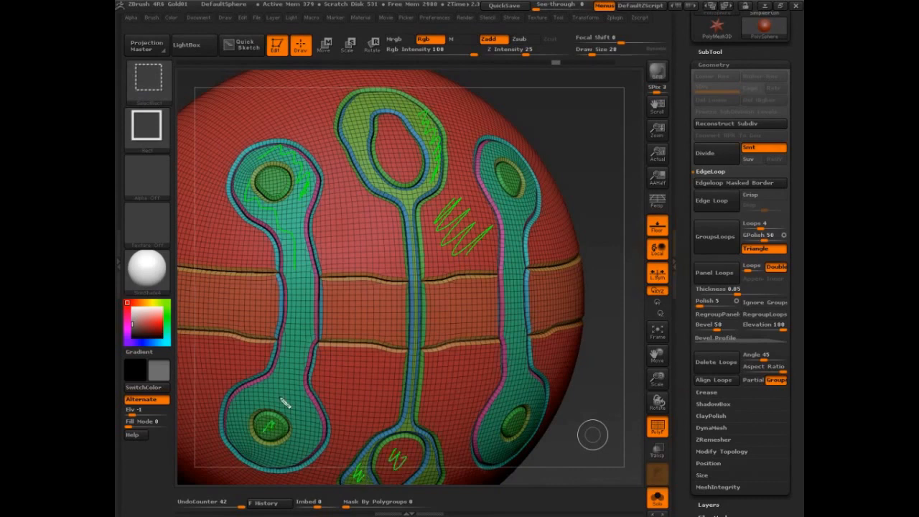
left_click_drag(287, 397, 296, 390)
key("Escape")
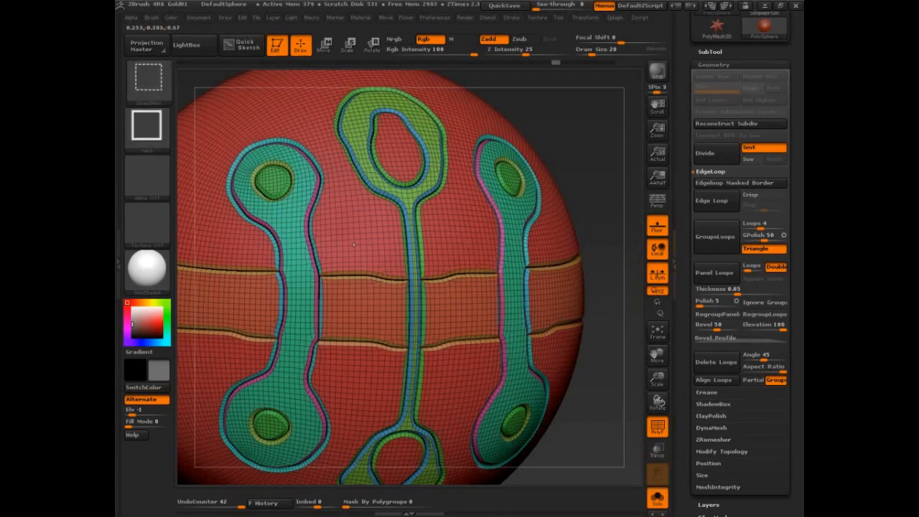
Isolate individual panel polygroups on the sphere to inspect them, and restore the full mesh's visibility.
left_click(507, 253, "ctrl+shift")
left_click(601, 225, "ctrl+shift")
left_click(516, 228, "ctrl+shift")
left_click(459, 205, "ctrl+shift")
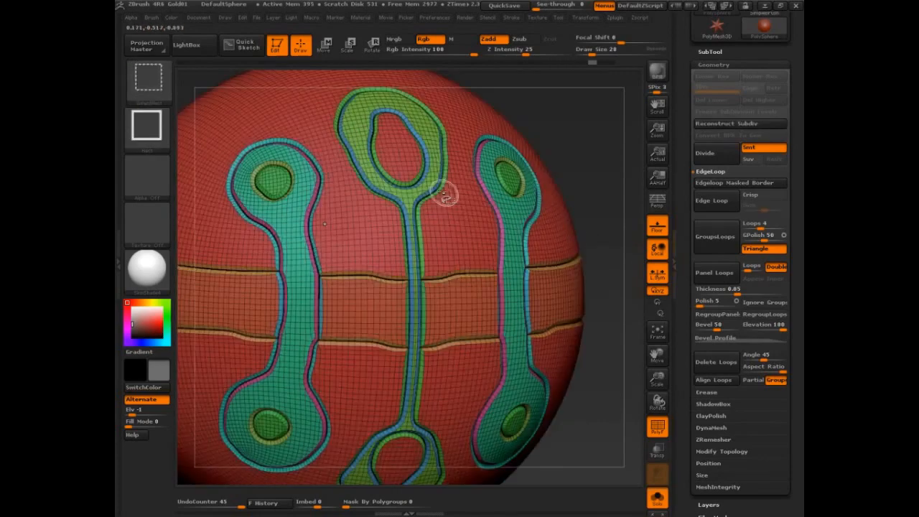
left_click(432, 171, "ctrl+shift")
left_click(580, 233, "ctrl+shift")
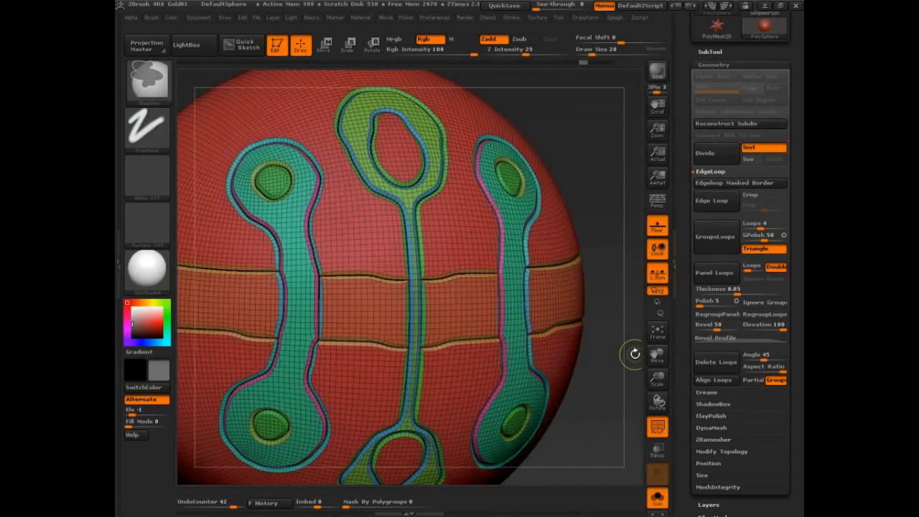
Undo the panel loops, recreate them with Regroup Panels enabled, and isolate the panel polygroup to check it.
key("ctrl+z")
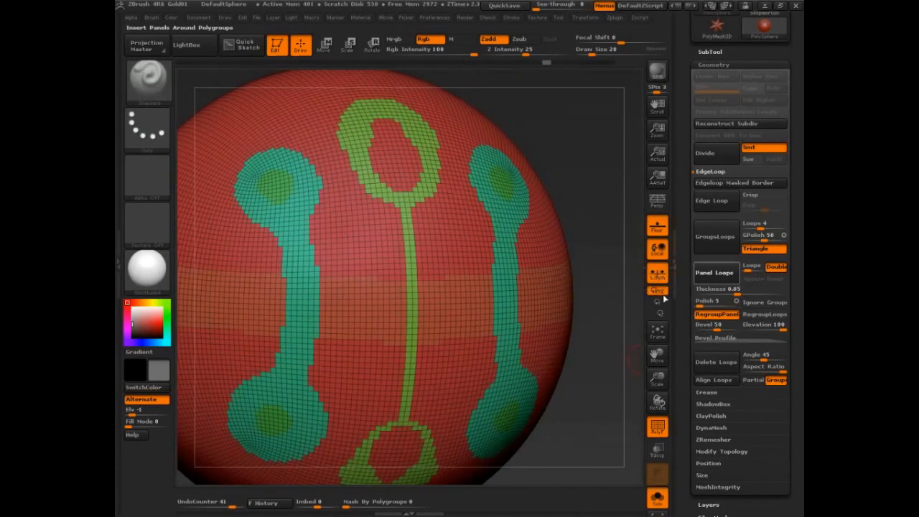
left_click(714, 272)
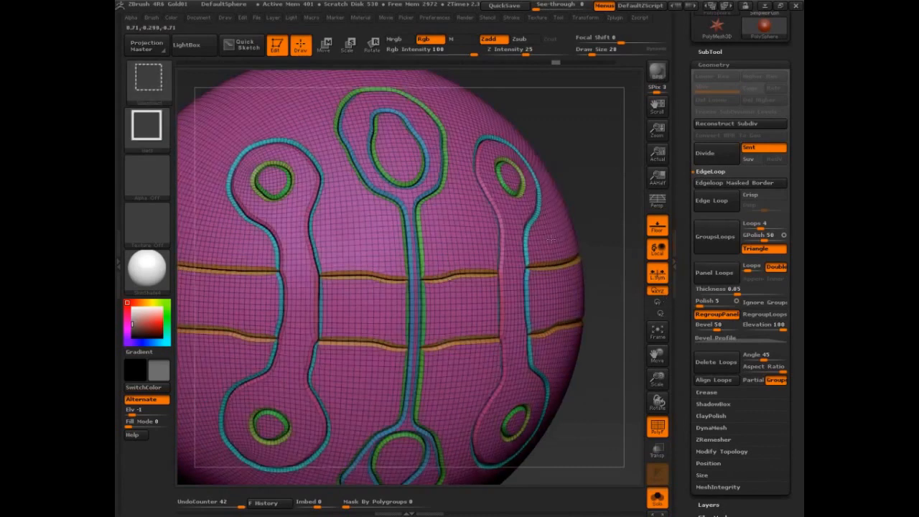
left_click(552, 238, "ctrl+shift")
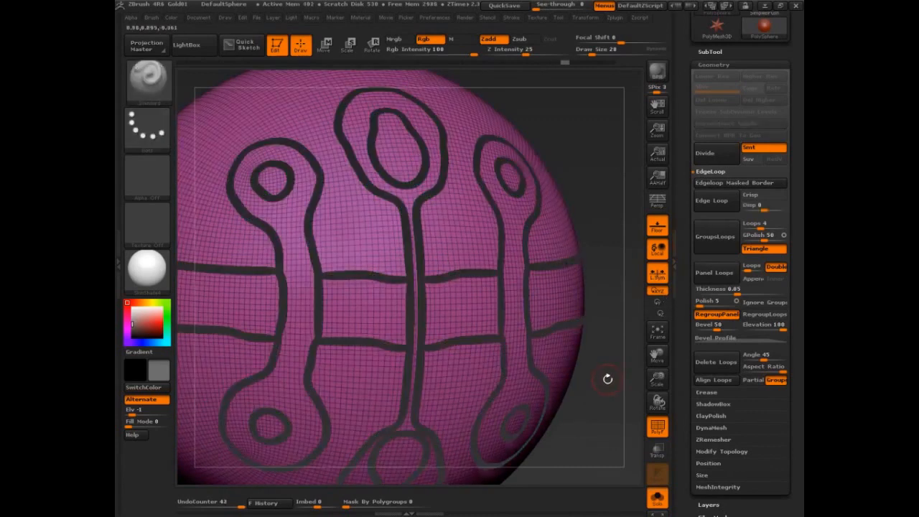
left_click(602, 347, "ctrl+shift")
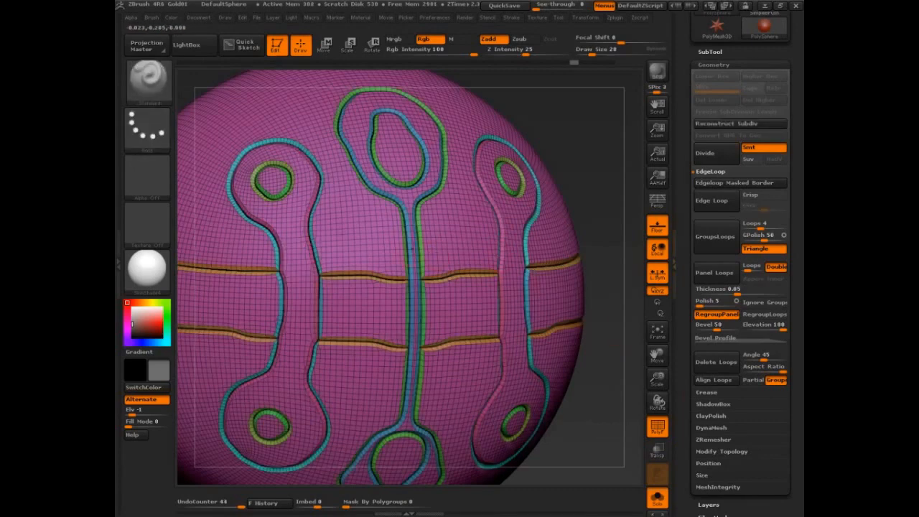
left_click(407, 251, "ctrl+shift")
left_click(533, 248, "ctrl+shift")
left_click_drag(606, 360, 611, 361)
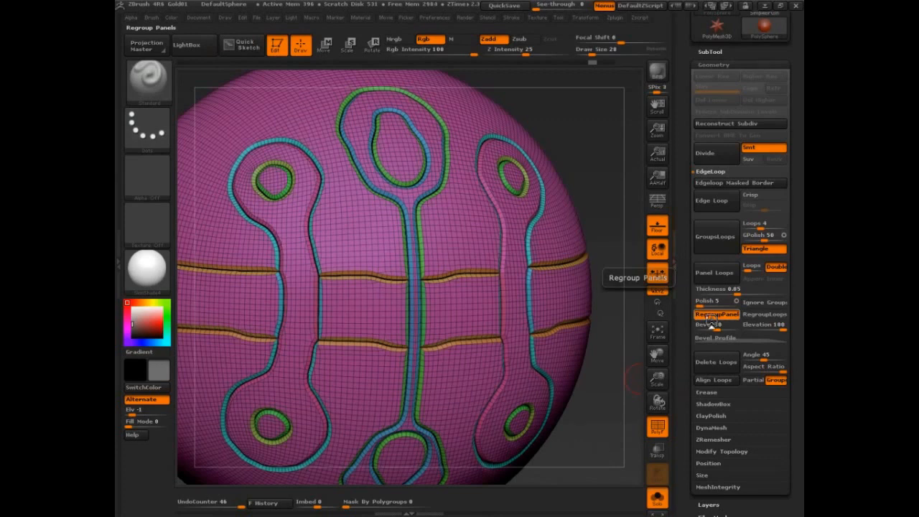
Open the sphere's Polygroups settings.
left_click_drag(685, 339, 691, 143)
left_click_drag(770, 302, 766, 248)
left_click(718, 237)
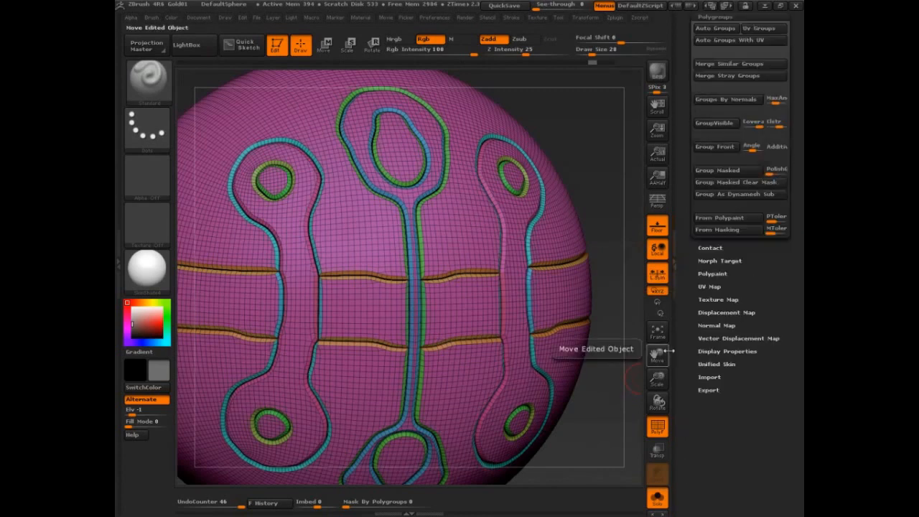
key("ctrl+shift+d")
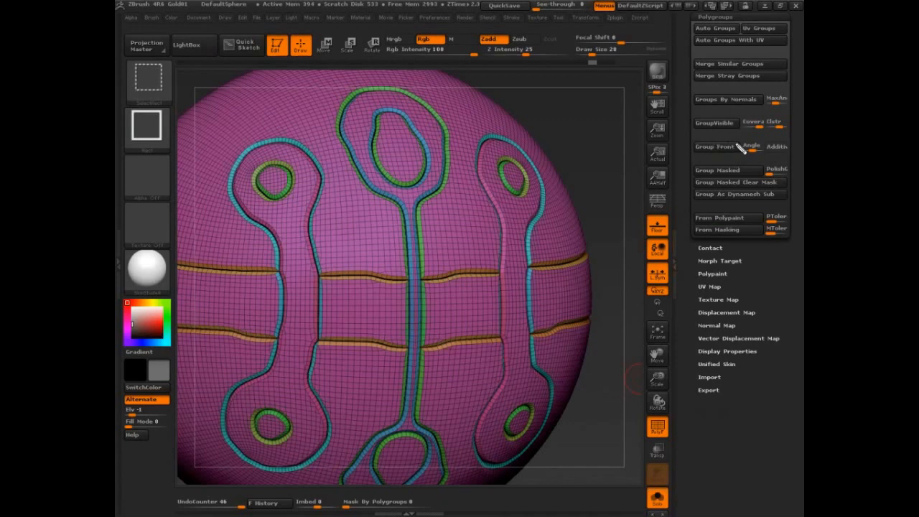
mouse_move(746, 144)
left_mouse_down()
mouse_move(691, 159)
mouse_move(747, 138)
left_mouse_up()
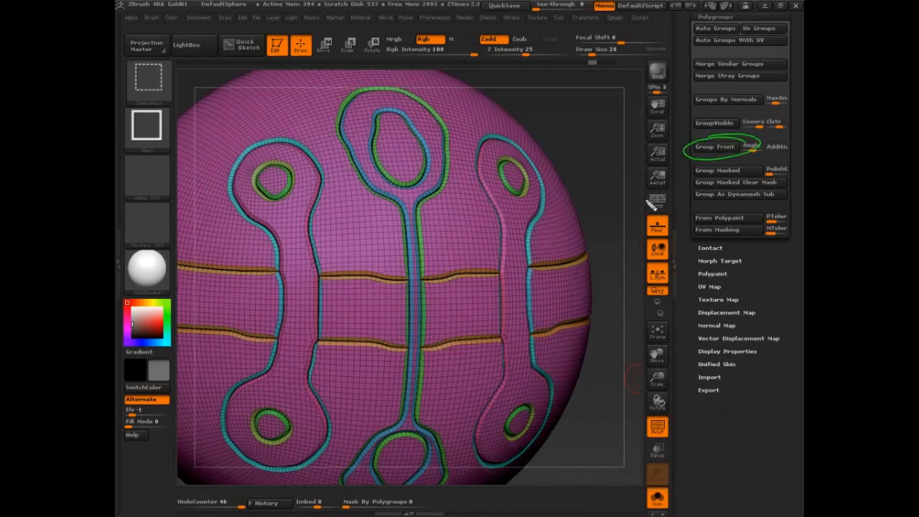
mouse_move(753, 99)
left_mouse_down()
mouse_move(742, 110)
mouse_move(713, 95)
mouse_move(693, 109)
left_mouse_up()
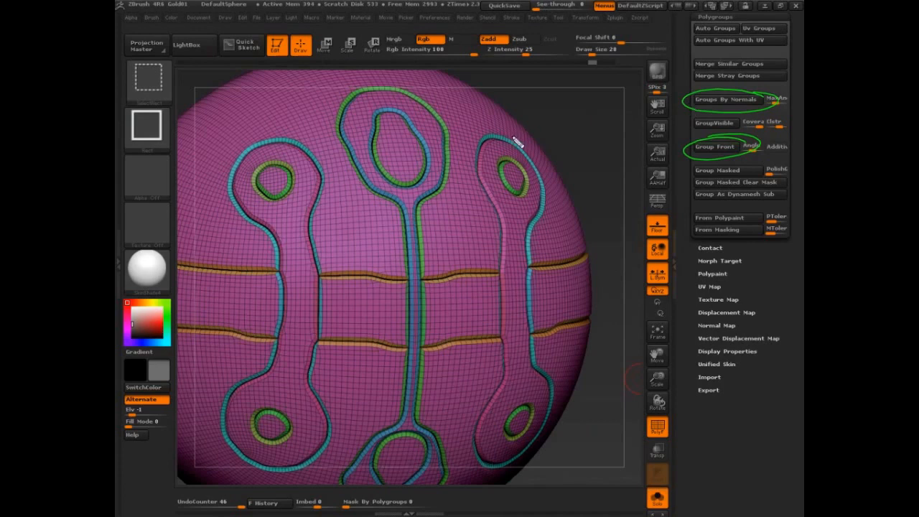
mouse_move(507, 140)
left_mouse_down()
mouse_move(625, 32)
mouse_move(630, 65)
left_mouse_up()
mouse_move(227, 120)
left_mouse_down()
mouse_move(164, 15)
mouse_move(162, 36)
left_mouse_up()
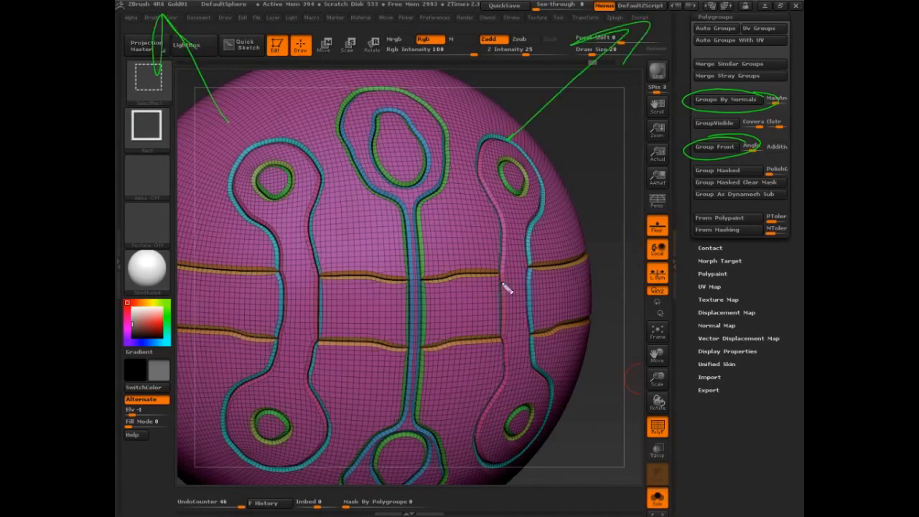
mouse_move(562, 300)
left_mouse_down()
mouse_move(611, 352)
mouse_move(591, 345)
left_mouse_up()
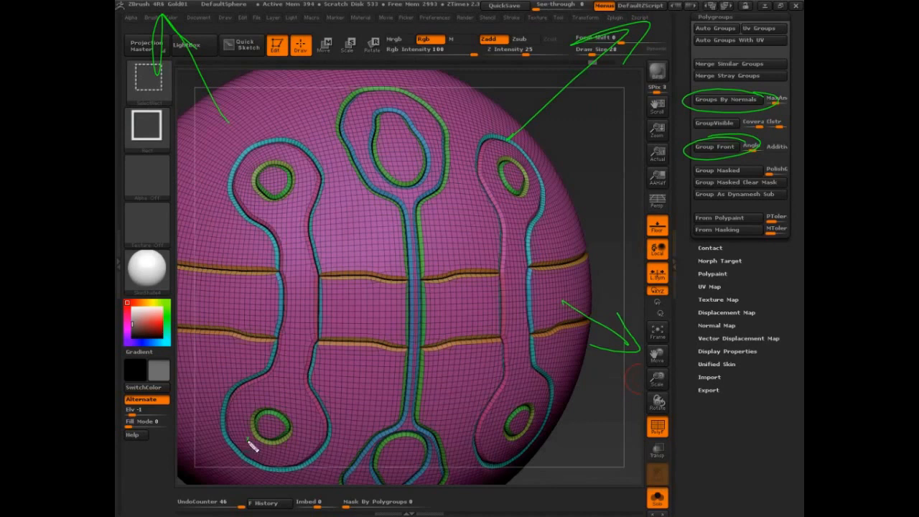
mouse_move(248, 438)
left_mouse_down()
mouse_move(208, 514)
mouse_move(273, 471)
left_mouse_up()
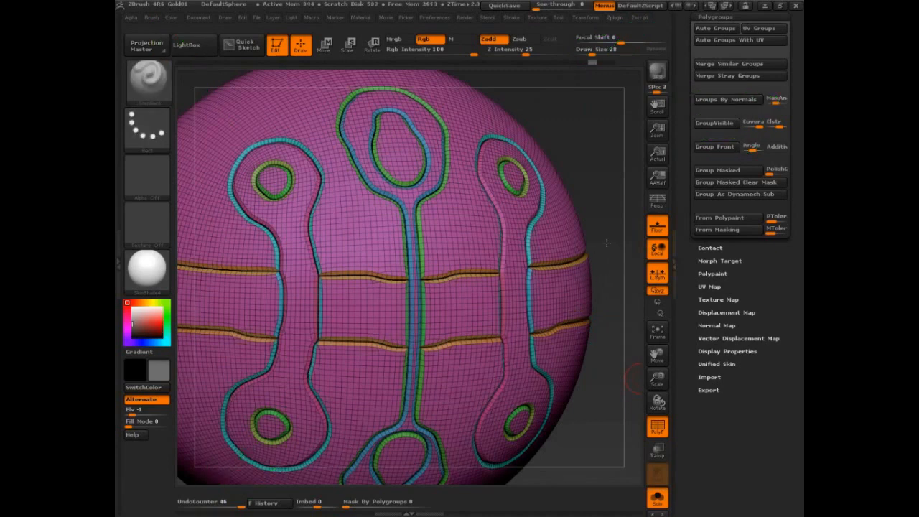
left_click_drag(607, 243, 604, 335)
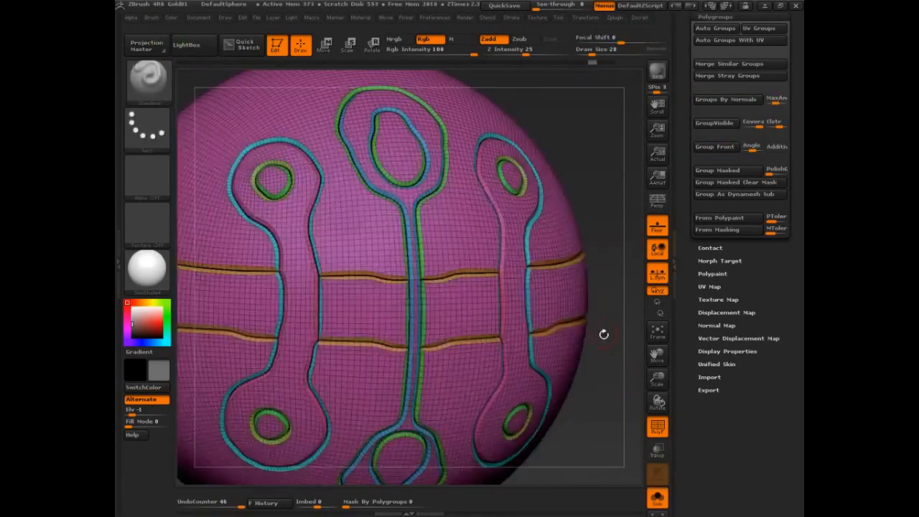
Regroup the panelled sphere's polygons by their face normals with Groups By Normals.
left_click(599, 209, "ctrl")
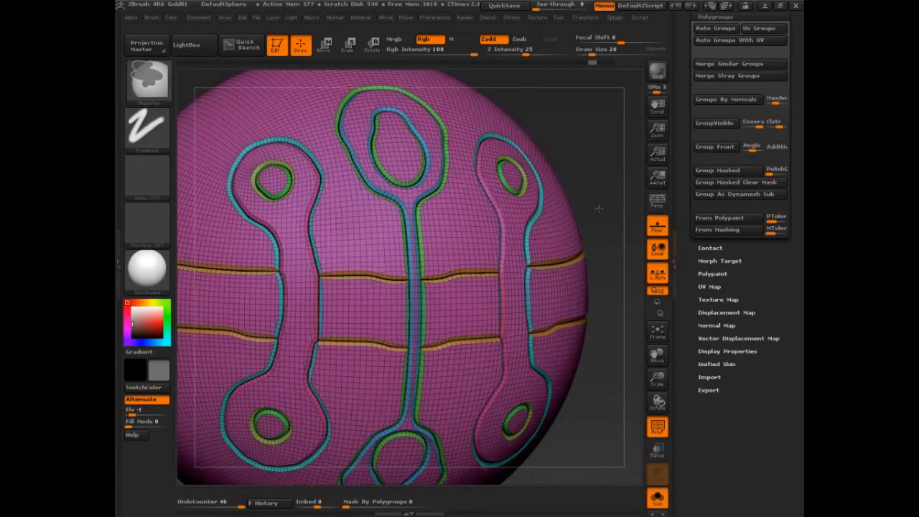
left_click(732, 101)
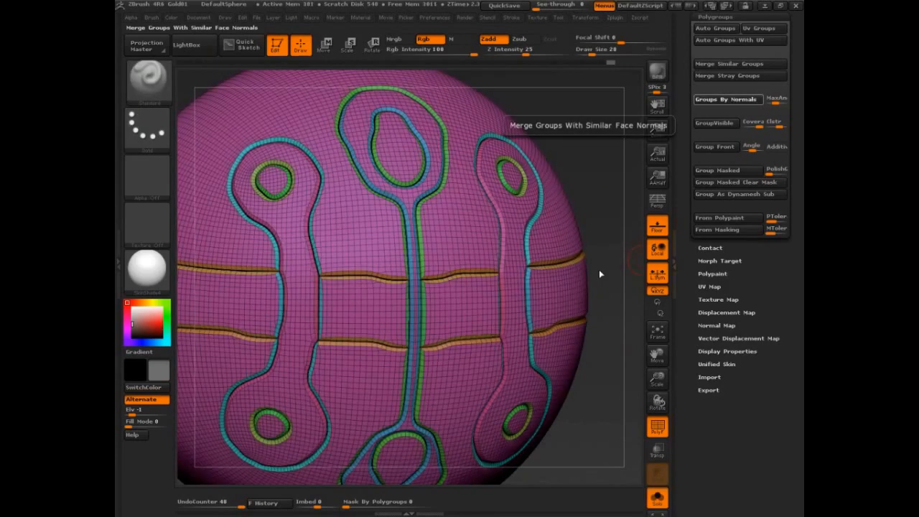
left_click_drag(610, 399, 617, 393)
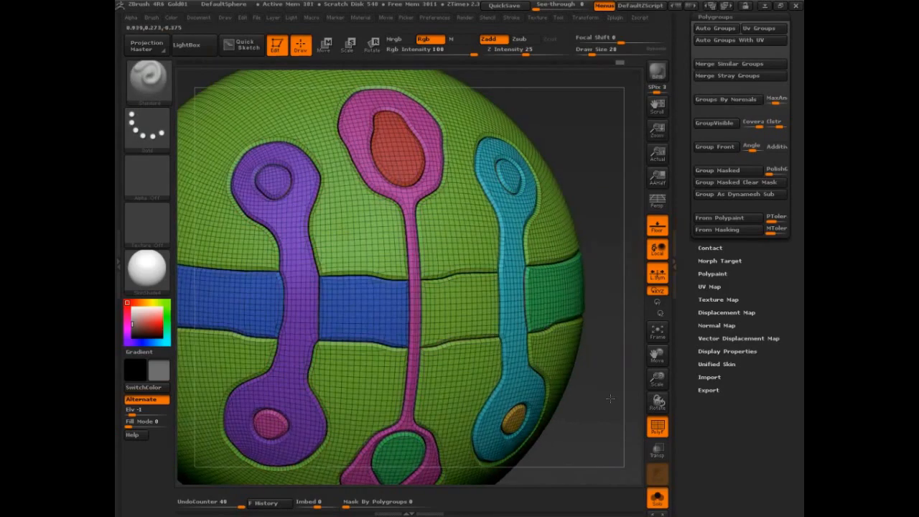
Isolate single panels by polygroup to inspect the dumbbell-shaped and ring-shaped pieces, and show the whole sphere again.
left_click(300, 304, "ctrl+shift")
mouse_move(445, 316)
left_mouse_down()
mouse_move(582, 325)
mouse_move(548, 353)
left_mouse_up()
left_click(520, 339, "ctrl+shift")
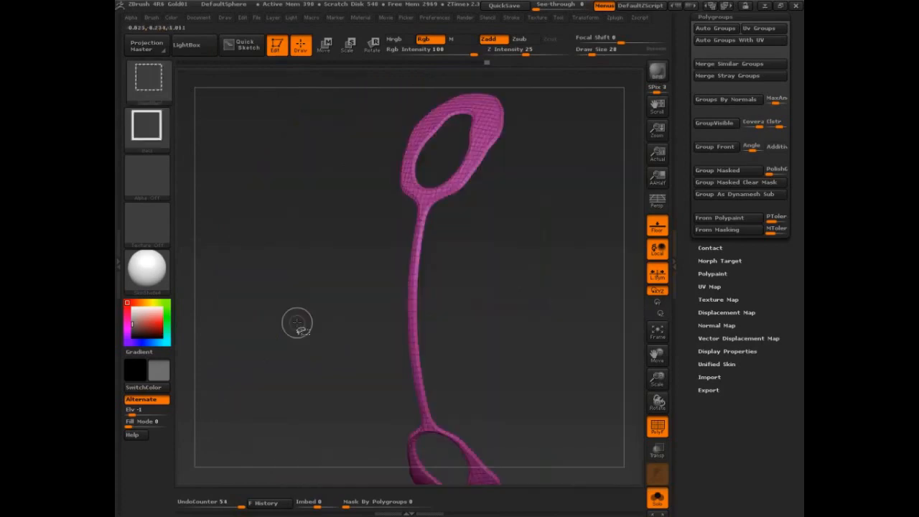
left_click(298, 324, "ctrl+shift")
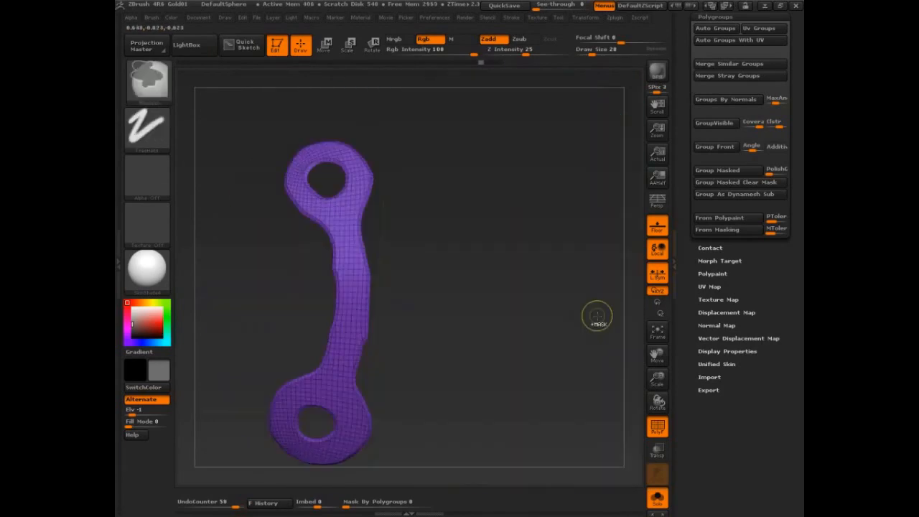
left_click(598, 316, "ctrl+shift")
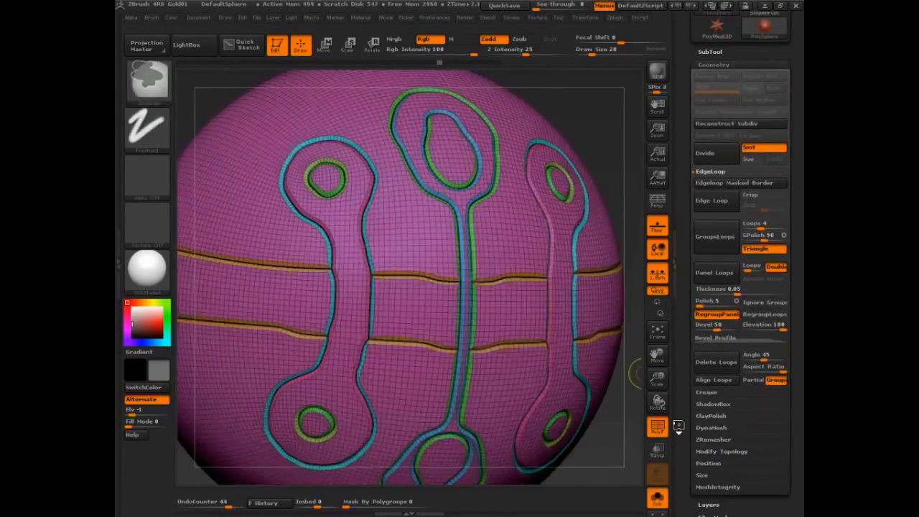
Undo back to the sphere without panels and run Panel Loops again with Regroup Panels turned off.
key("ctrl+z")
key("ctrl+z")
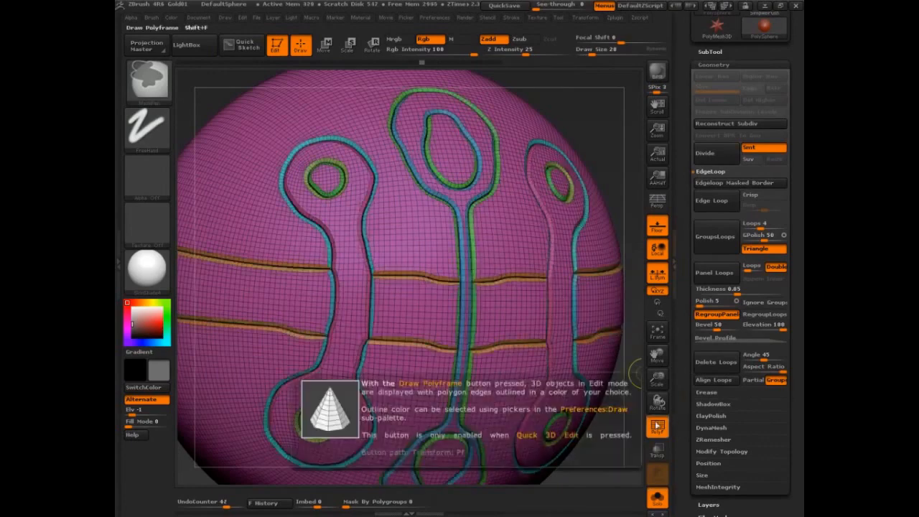
key("ctrl+z")
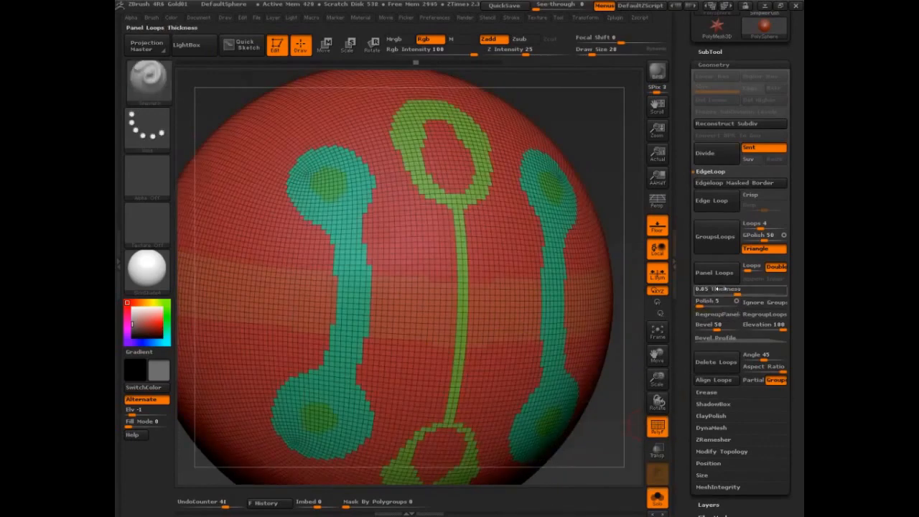
left_click(716, 273)
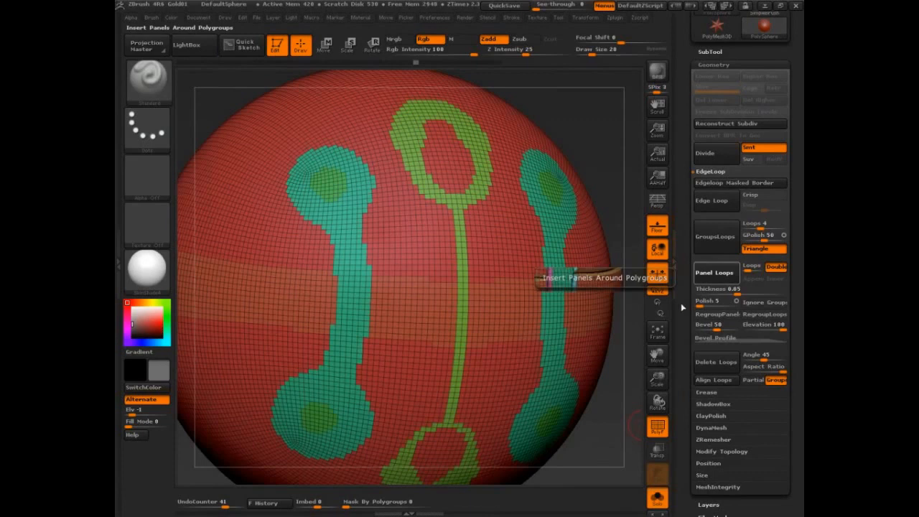
key("ctrl+shift+d")
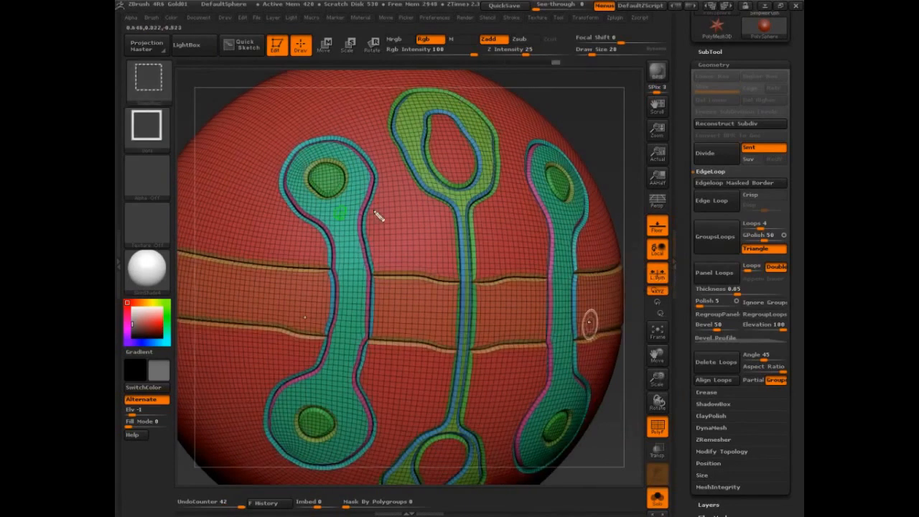
left_click_drag(458, 186, 465, 206)
left_click_drag(450, 155, 454, 166)
key("Escape")
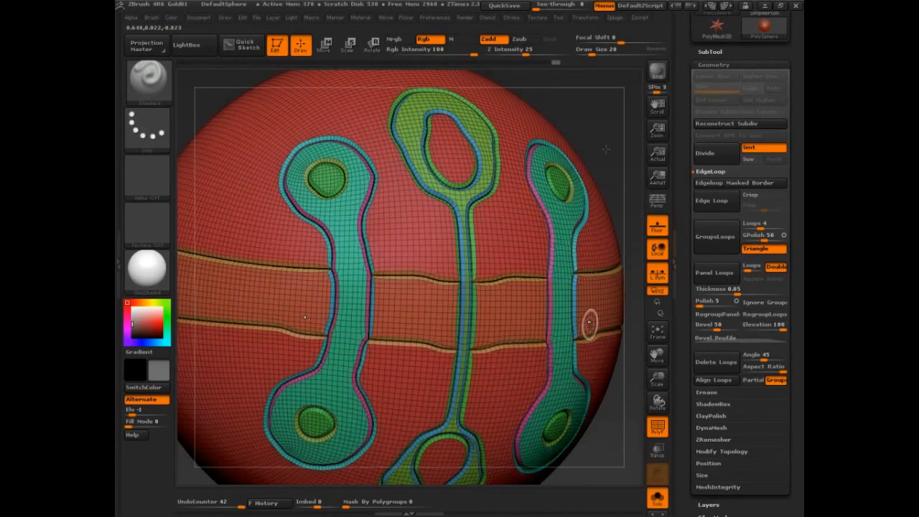
Try to merge the panelled sphere's front-facing polygons into one polygroup with Group Front.
left_click_drag(772, 446, 768, 170)
left_click(718, 334)
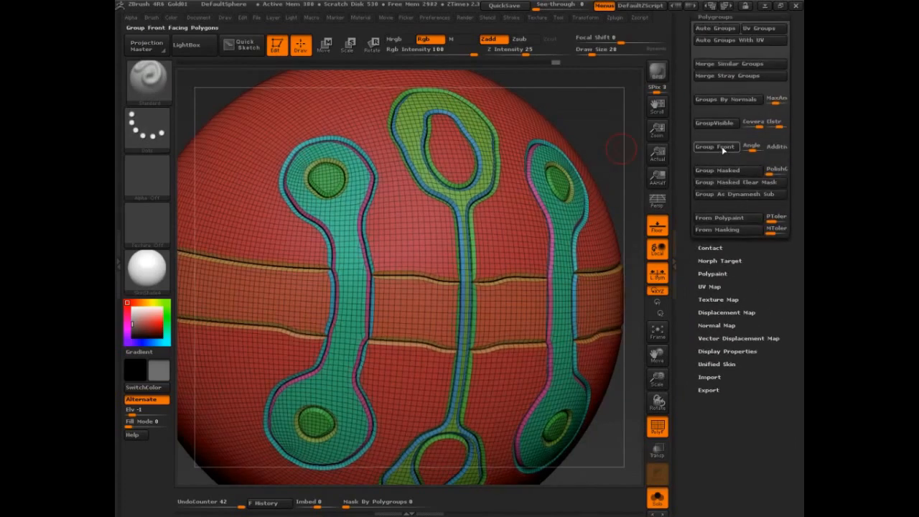
left_click(718, 148)
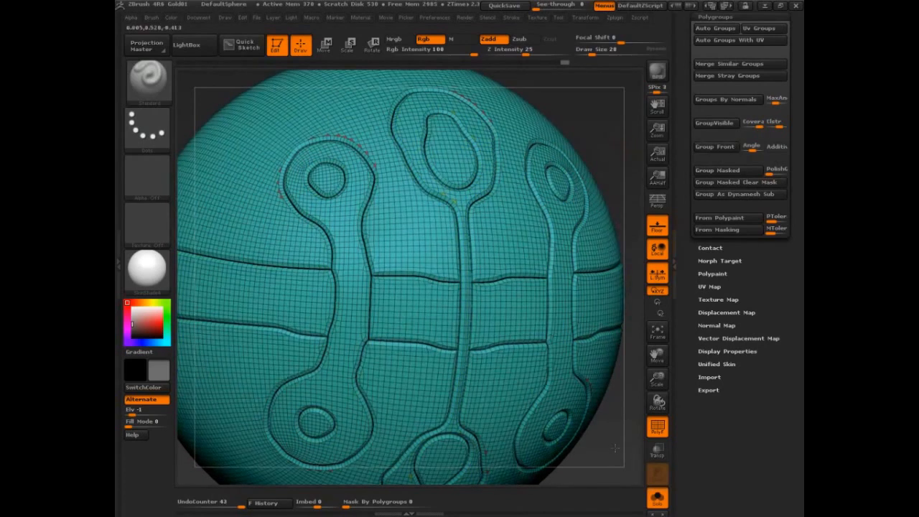
key("ctrl+z")
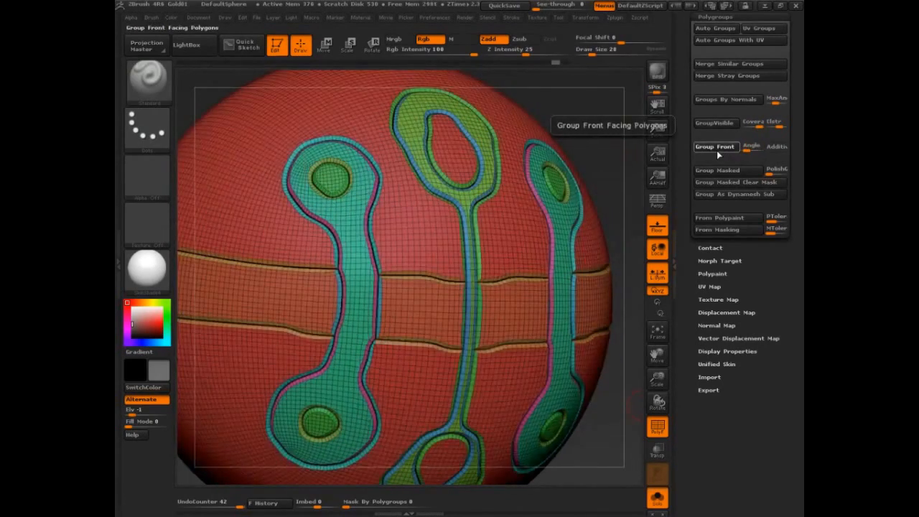
Regroup the panelled sphere's front-facing polygons with Group Front at an increased angle tolerance, and undo back to the sphere without panels.
left_click(718, 151)
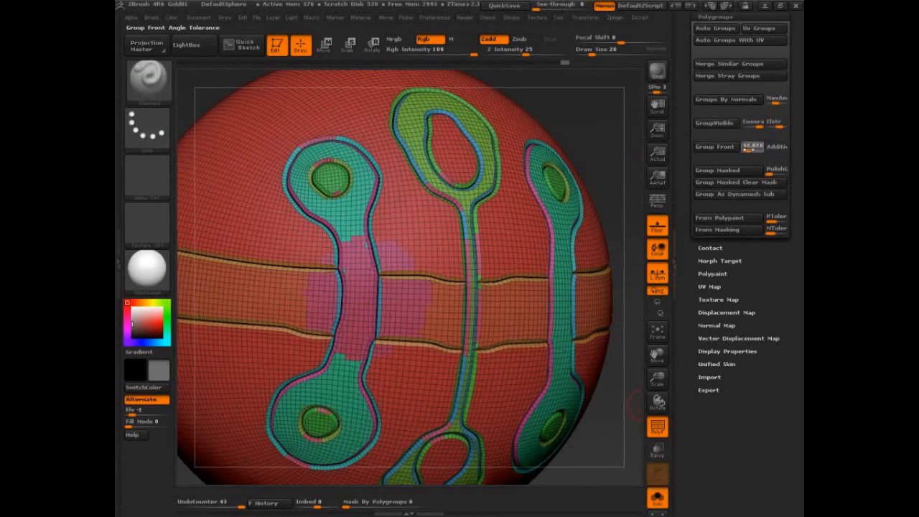
left_click(750, 148)
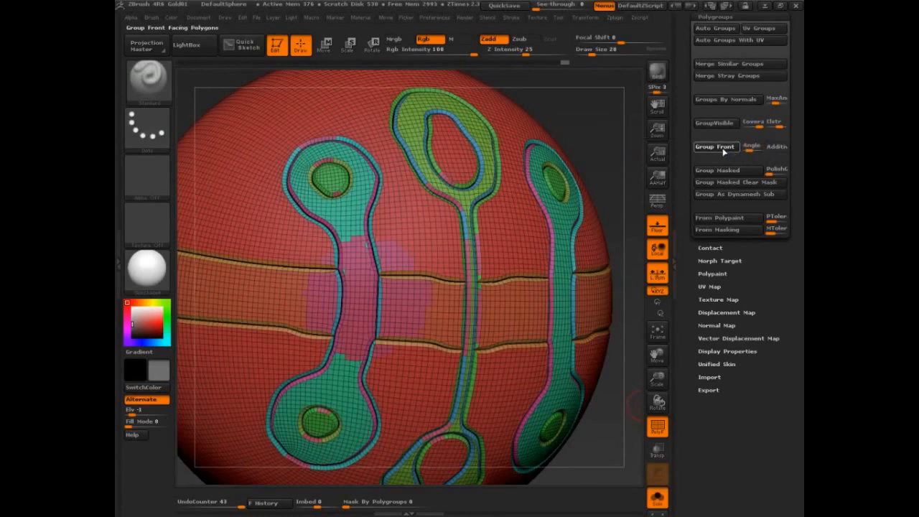
left_click(724, 150)
mouse_move(520, 195)
left_mouse_down("ctrl+shift")
mouse_move(493, 165)
mouse_move(383, 113)
mouse_move(440, 452)
mouse_move(507, 154)
mouse_move(252, 153)
left_mouse_up("ctrl+shift")
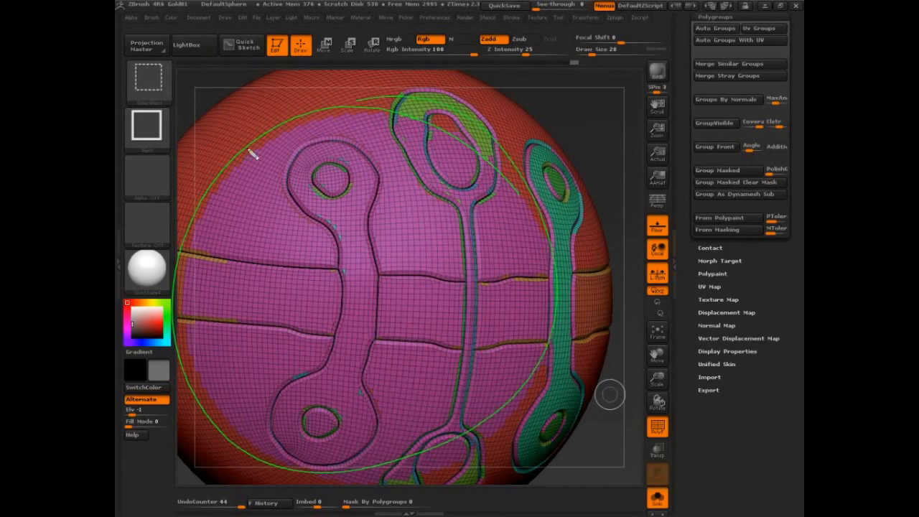
left_click_drag(251, 153, 247, 150, "ctrl+shift")
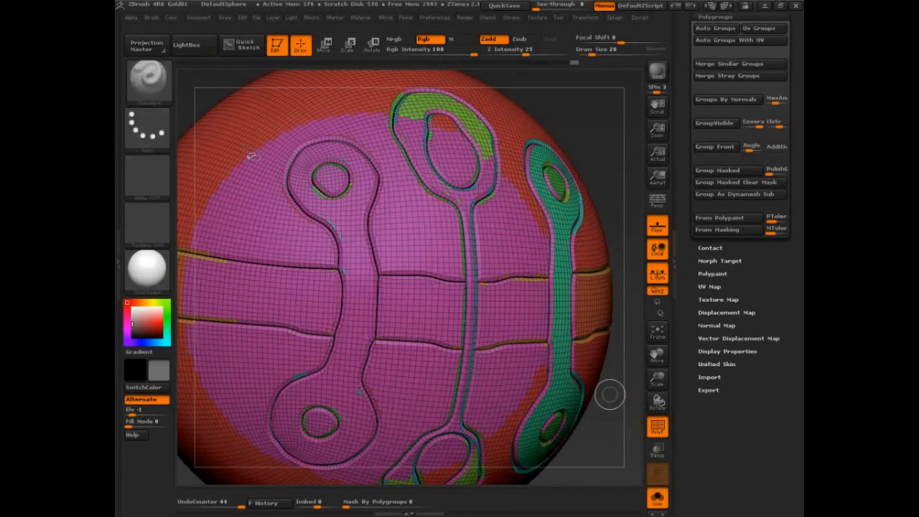
left_click_drag(593, 155, 592, 156)
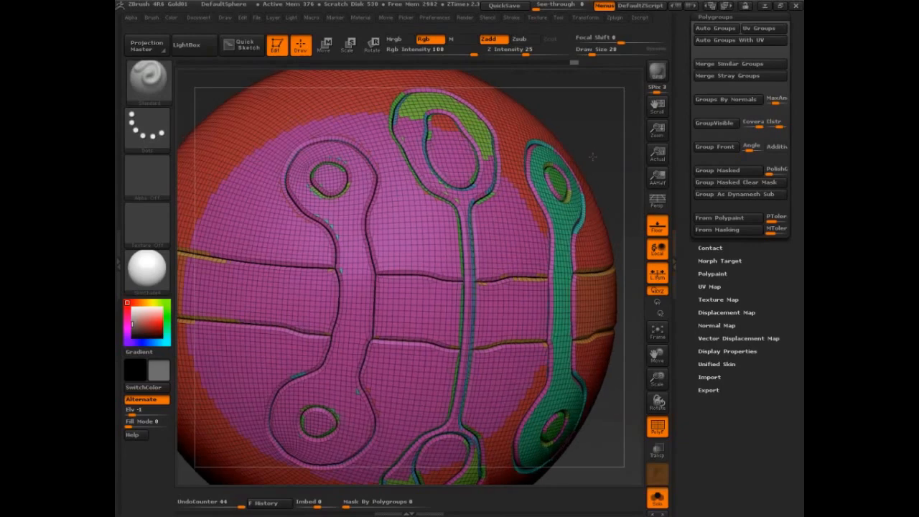
key("ctrl+z")
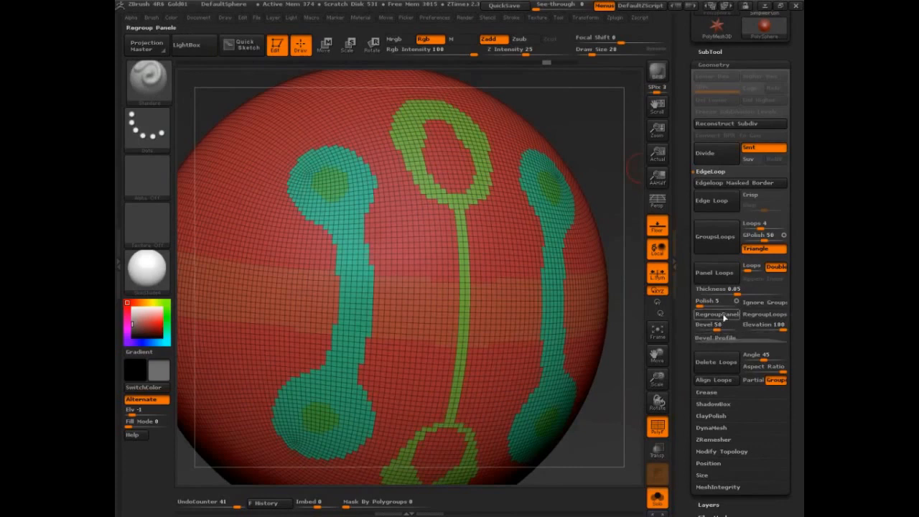
Turn on Regroup Panels and Regroup Loops and run Panel Loops on the sphere.
left_click(730, 317)
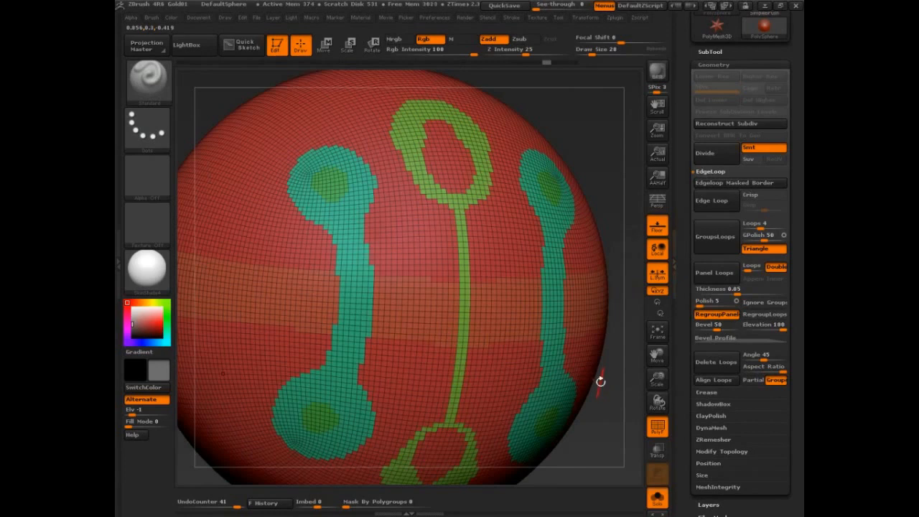
left_click(765, 314)
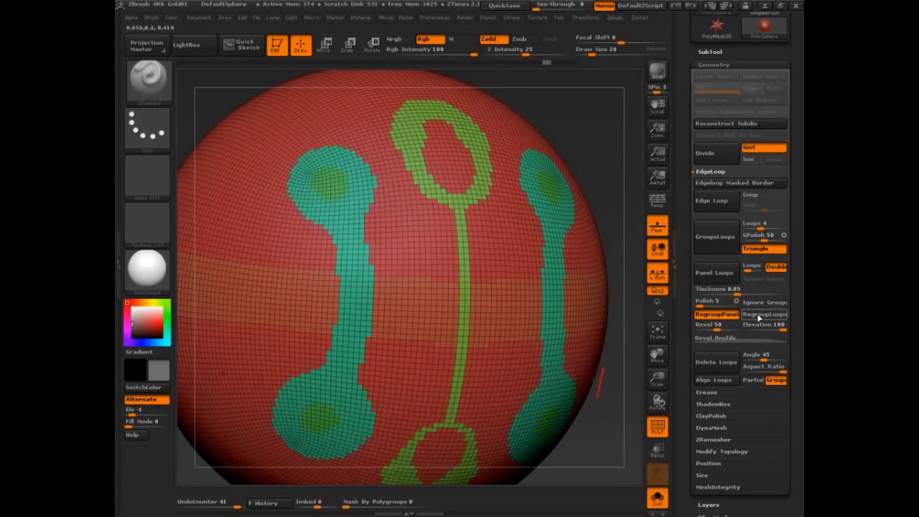
left_click(719, 276)
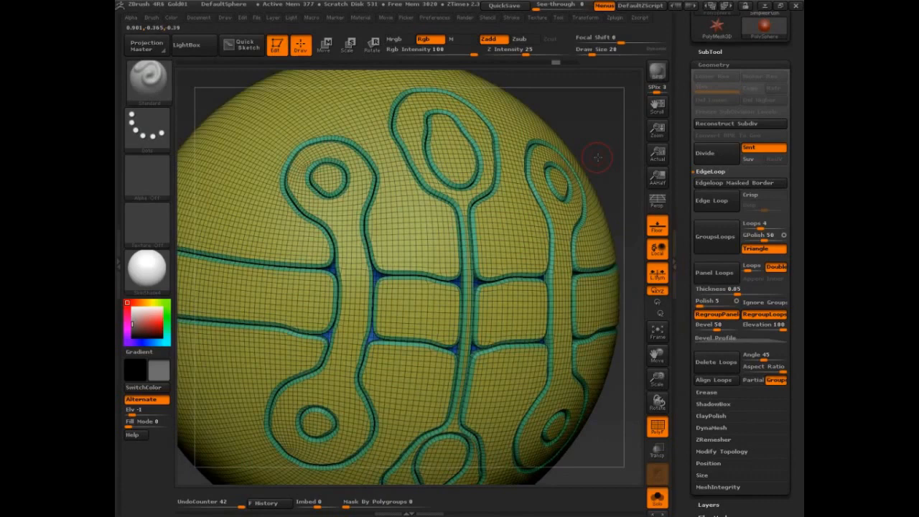
left_click_drag(598, 157, 508, 248)
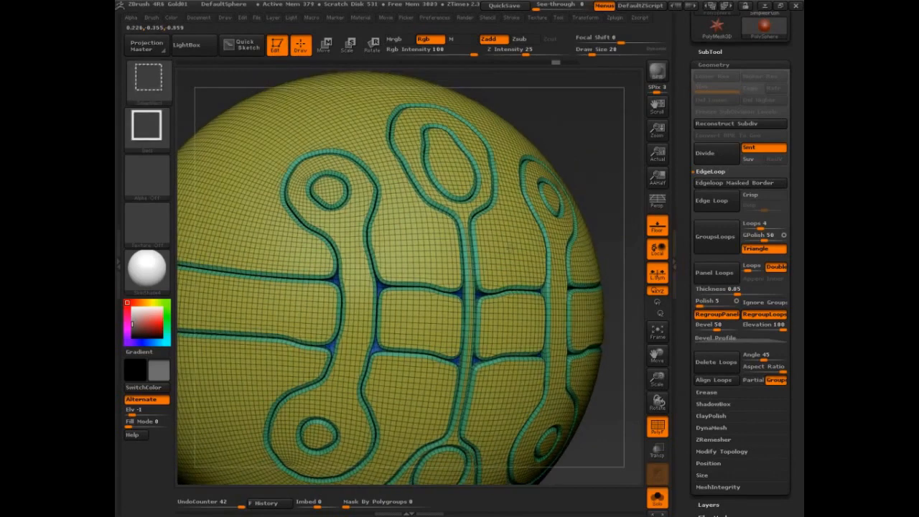
Isolate the panels' polygroup and the loops' polygroup in turn, and show the whole sphere again.
left_click(510, 247, "ctrl+shift")
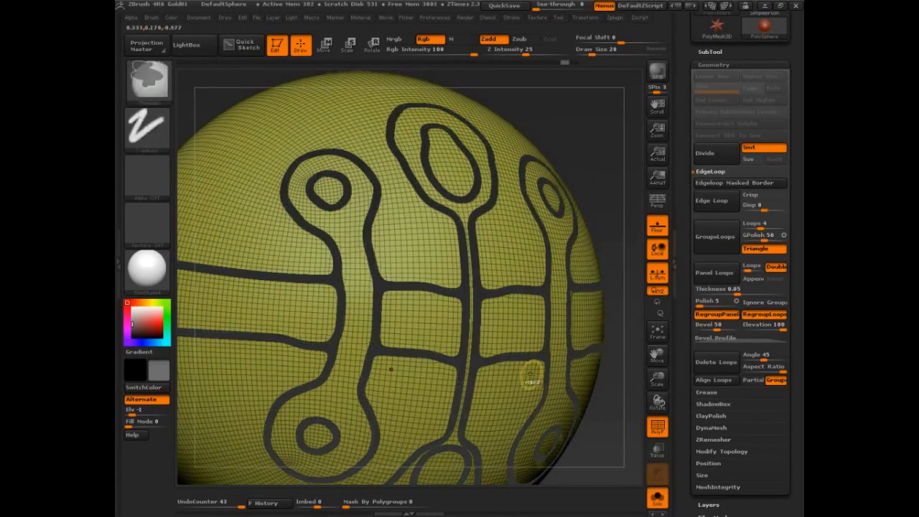
left_click(595, 143, "ctrl+shift")
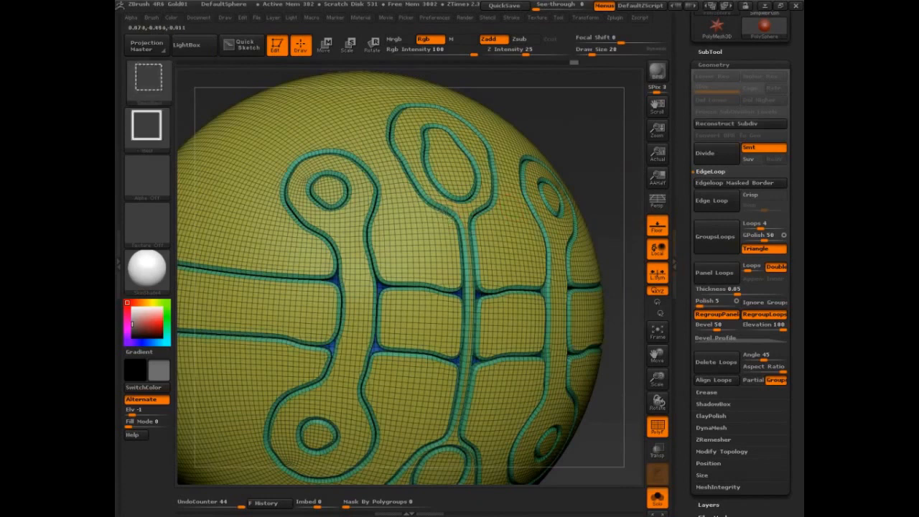
left_click_drag(596, 143, 609, 128, "ctrl+shift")
key("ctrl+shift")
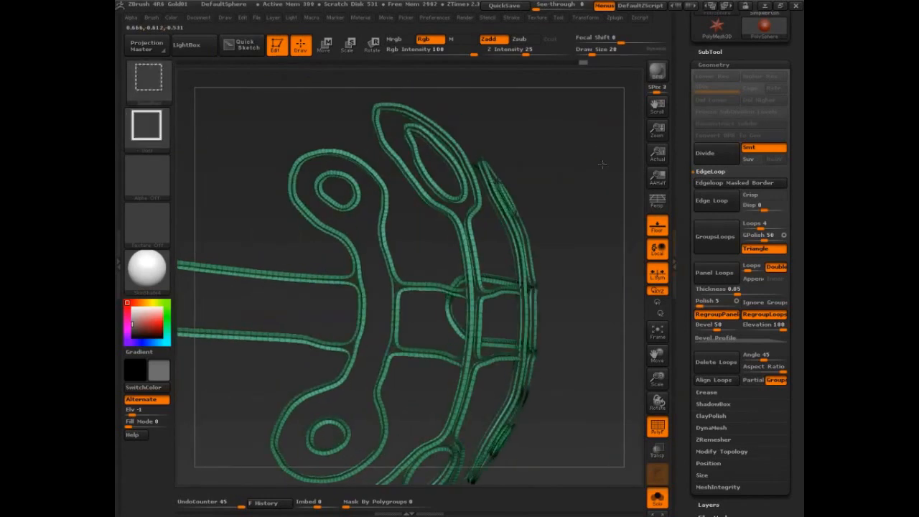
left_click(602, 165, "ctrl+shift")
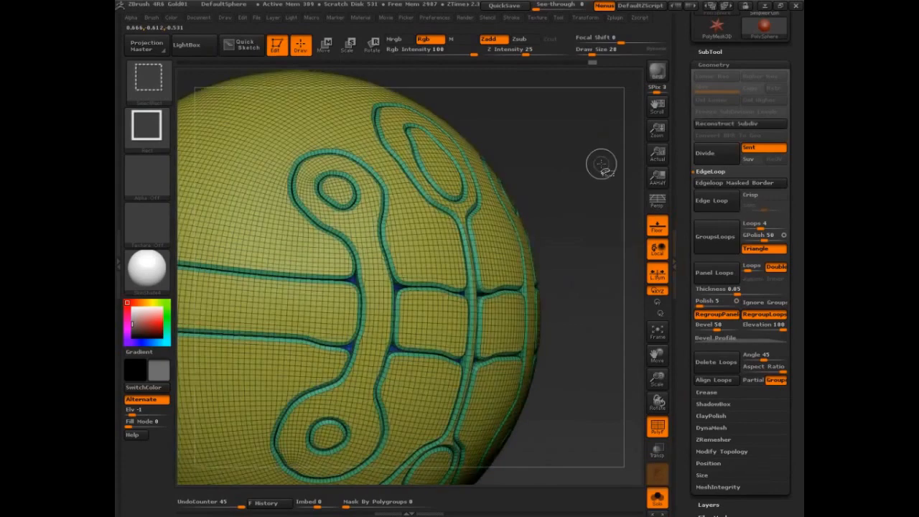
Isolate the loops' polygroup to examine where the loops meet at the panel corners, and bring the full sphere back into view.
mouse_move(602, 164)
left_mouse_down()
mouse_move(603, 245)
mouse_move(581, 184)
mouse_move(599, 99)
mouse_move(405, 315)
left_mouse_up()
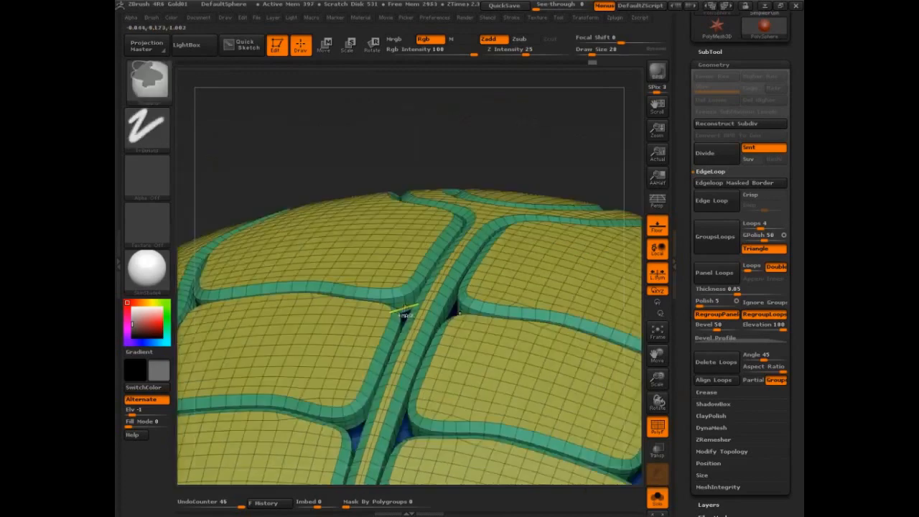
left_click(404, 314, "ctrl+shift")
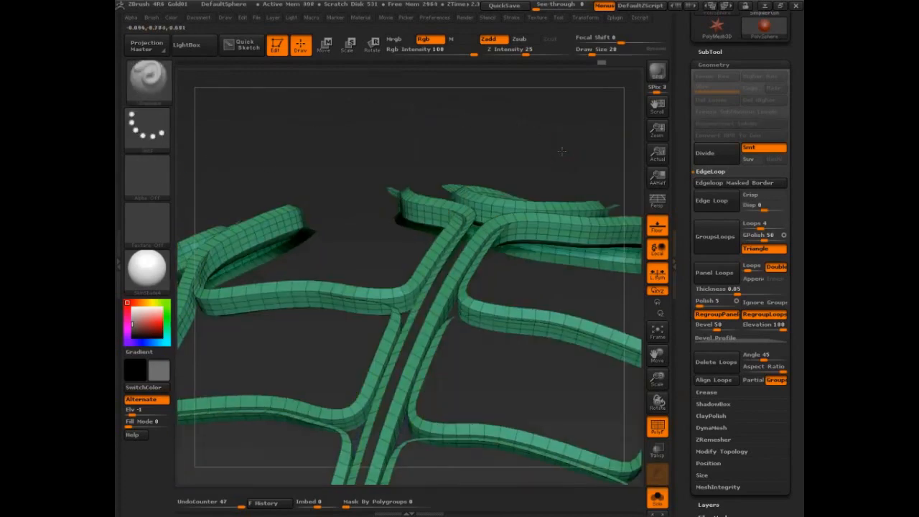
left_click_drag(562, 152, 447, 301)
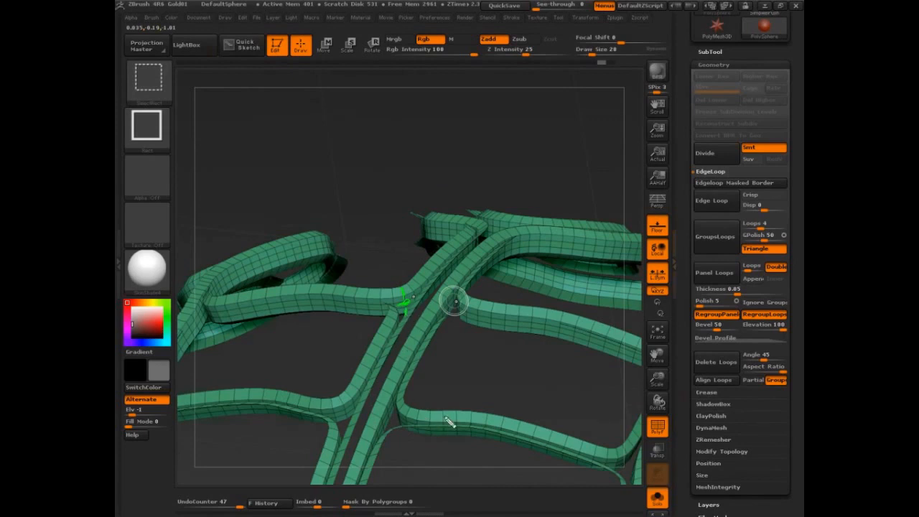
left_click(577, 200, "ctrl+shift")
mouse_move(577, 199)
left_mouse_down()
mouse_move(573, 160)
mouse_move(600, 88)
mouse_move(610, 113)
left_mouse_up()
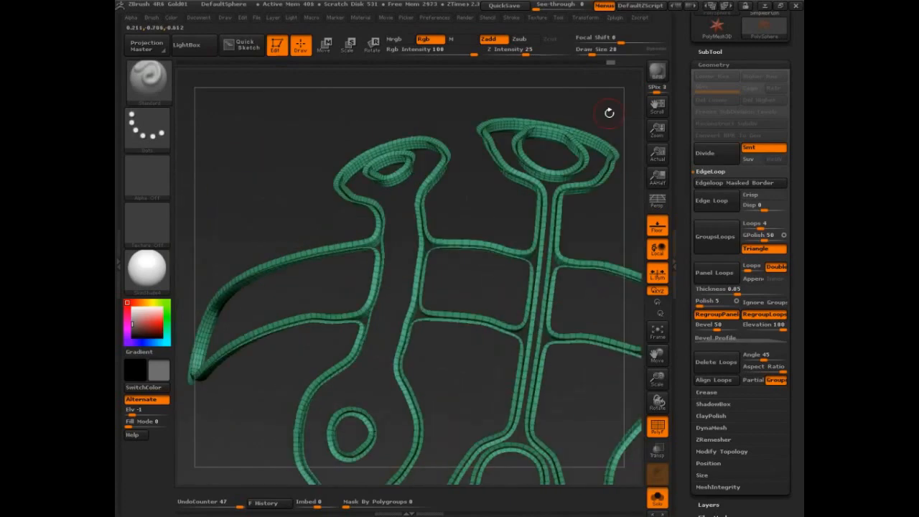
key("ctrl+z")
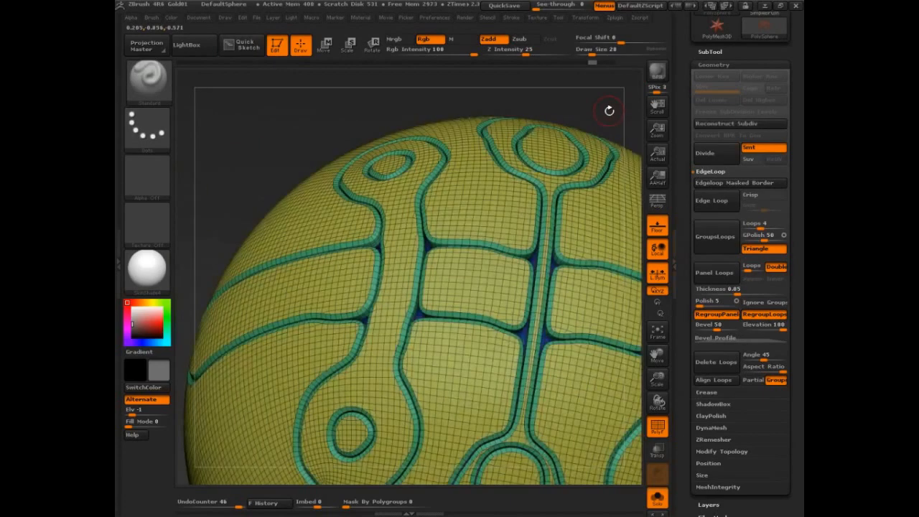
key("f")
left_click_drag(579, 138, 596, 160)
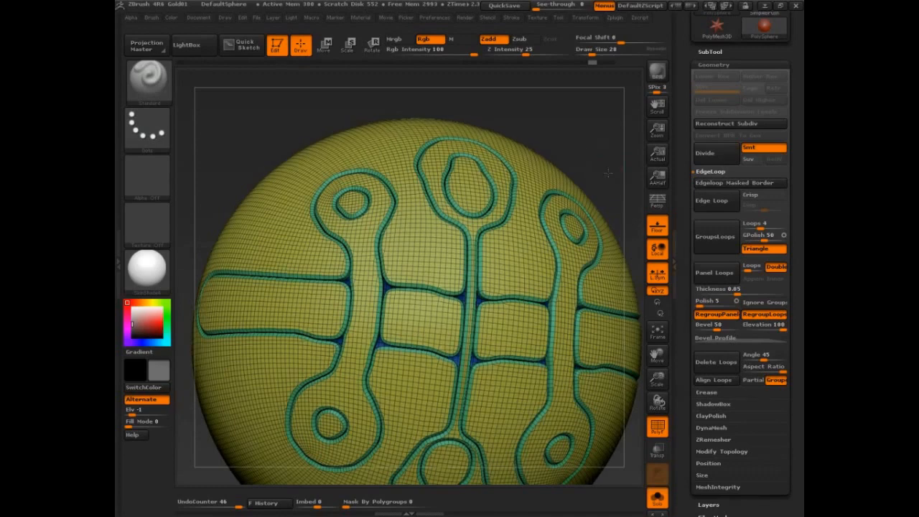
left_click_drag(609, 173, 595, 200, "alt")
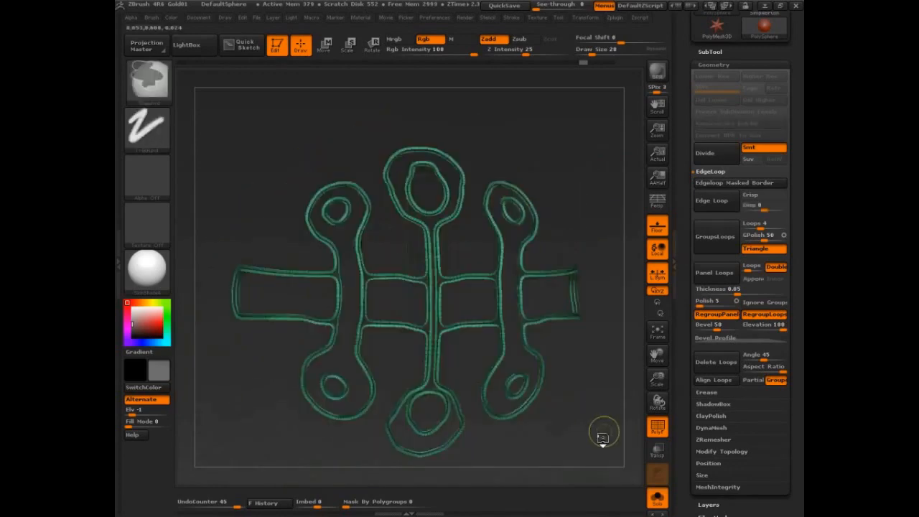
Undo back to the sphere without panels and turn off Regroup Loops and Regroup Panels.
key("ctrl+z")
key("ctrl+z")
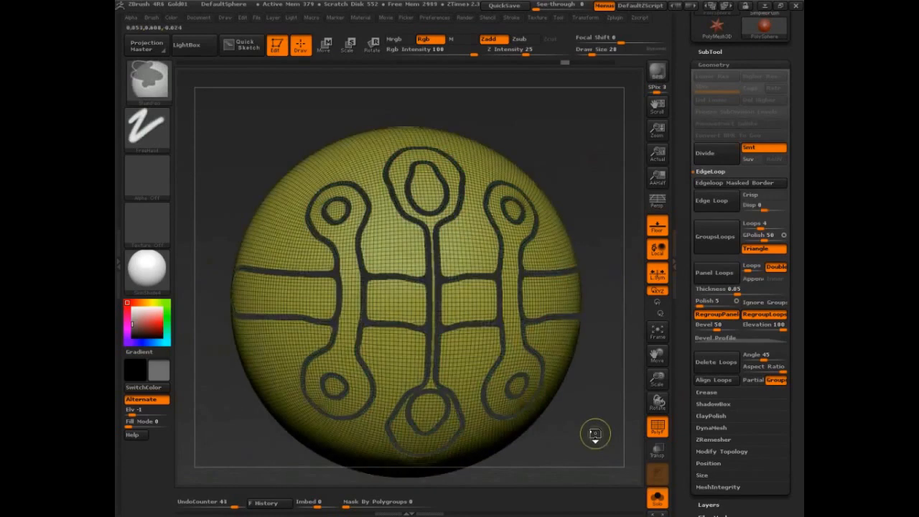
key("ctrl+z")
key("ctrl+z")
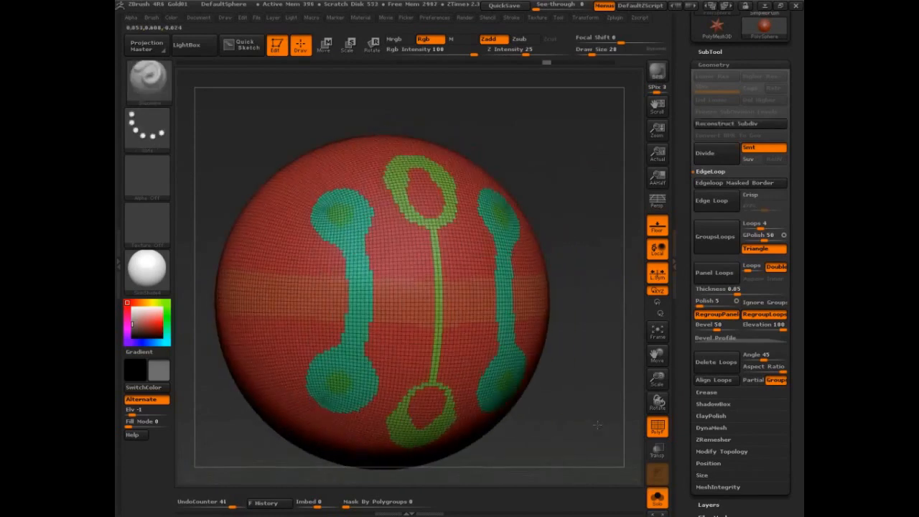
left_click_drag(597, 426, 604, 365, "alt")
left_click(750, 318)
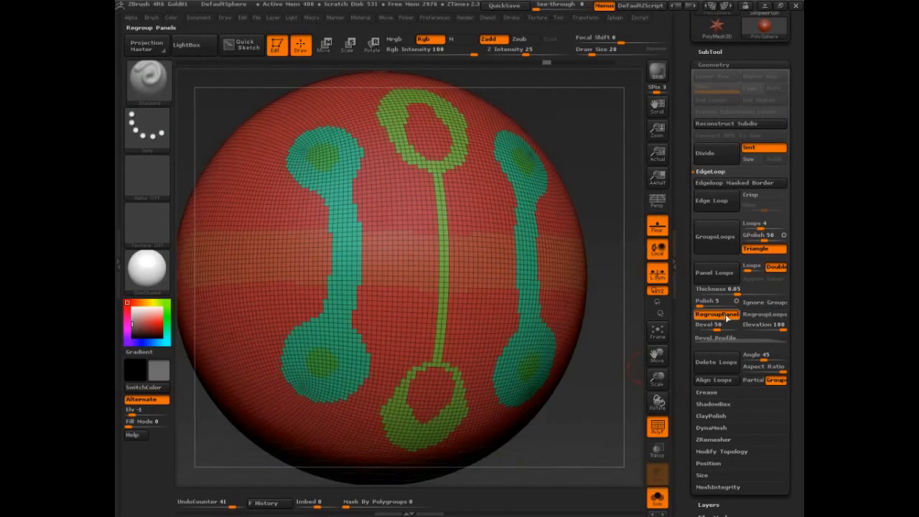
left_click(728, 317)
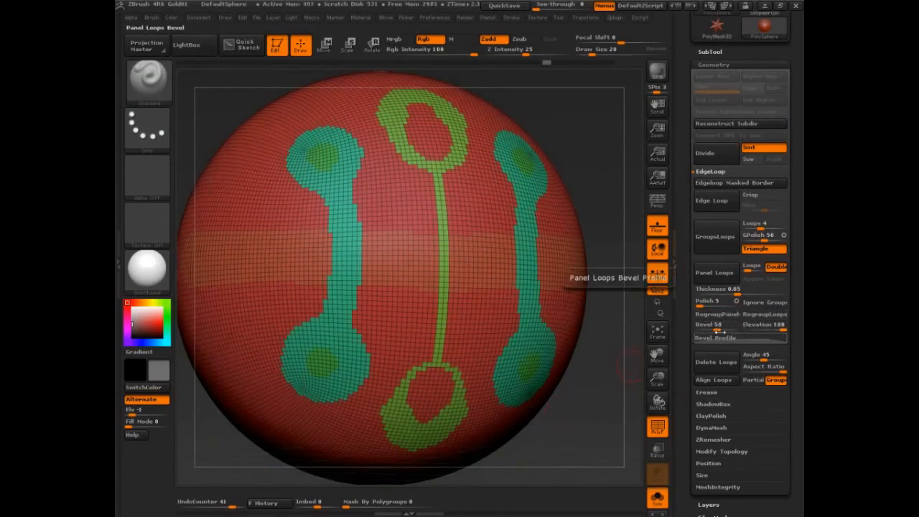
Run Panel Loops with Bevel set to 100 and leave a canvas snapshot of the panelled sphere for comparison.
left_click_drag(718, 328, 740, 329)
left_click(719, 275)
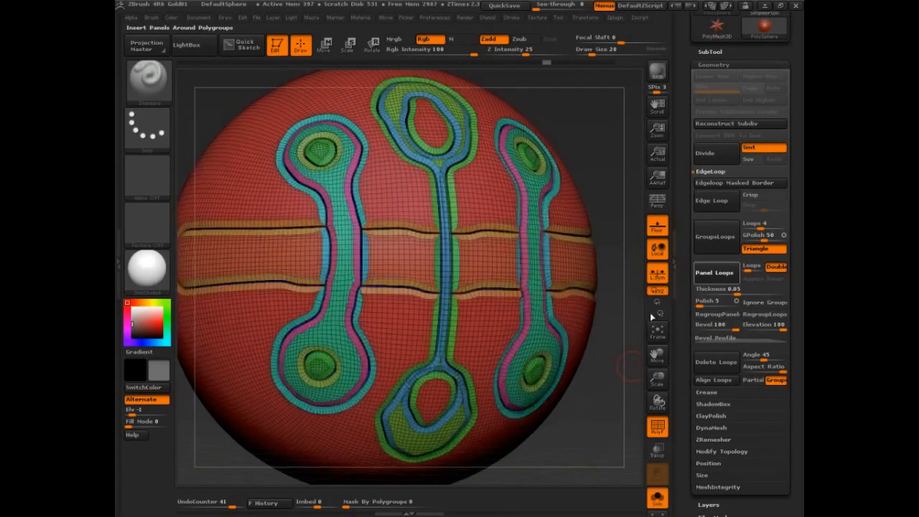
left_click_drag(632, 352, 554, 289)
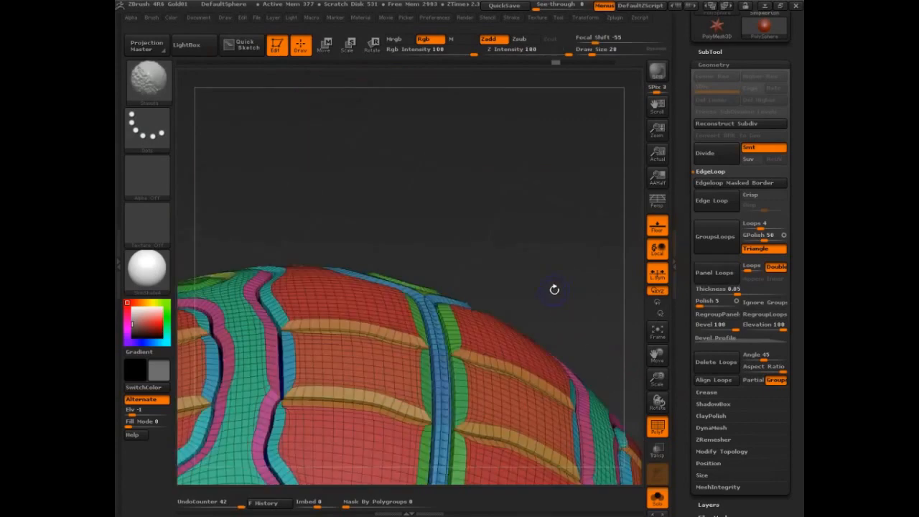
key("ctrl+d")
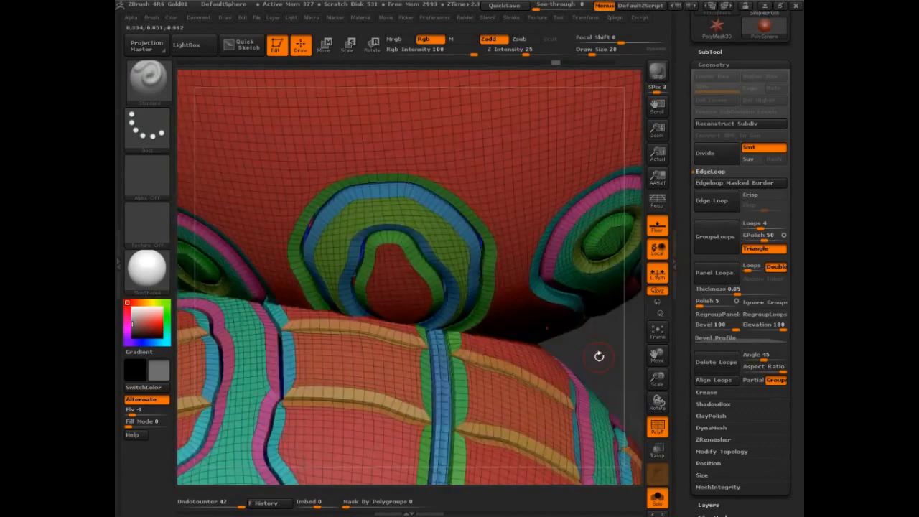
Undo the panels on the live sphere above the snapshot and rerun Panel Loops with Bevel set to 17.
left_click_drag(598, 355, 602, 394)
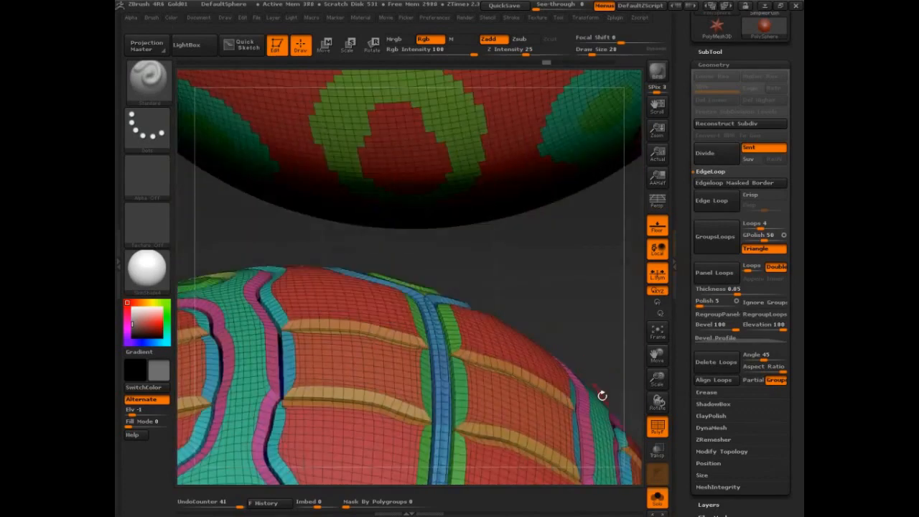
left_click(704, 280)
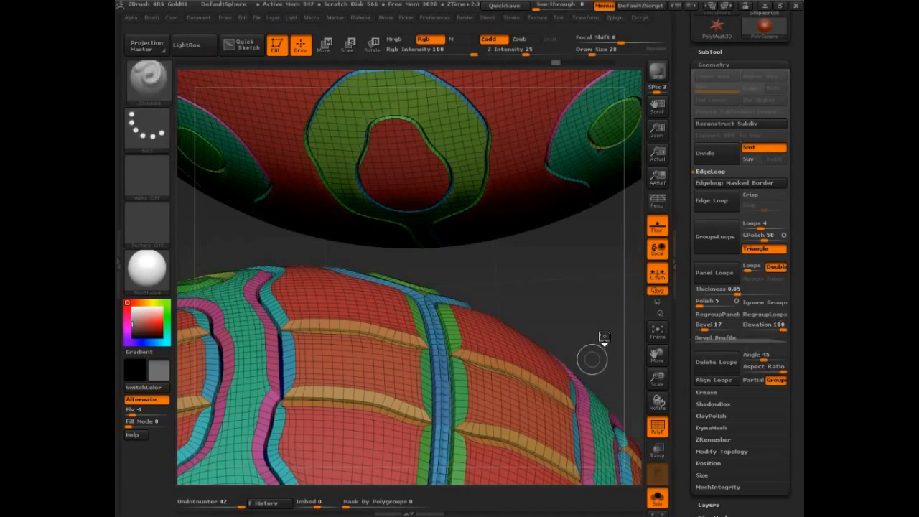
key("ctrl+shift+d")
left_click_drag(781, 318, 770, 311)
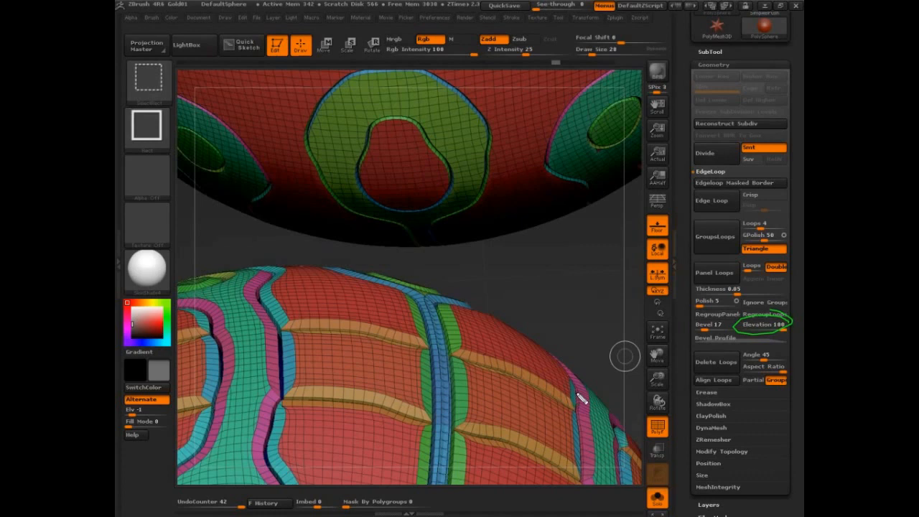
mouse_move(724, 316)
left_mouse_down()
mouse_move(691, 327)
mouse_move(740, 317)
mouse_move(769, 345)
mouse_move(718, 332)
left_mouse_up()
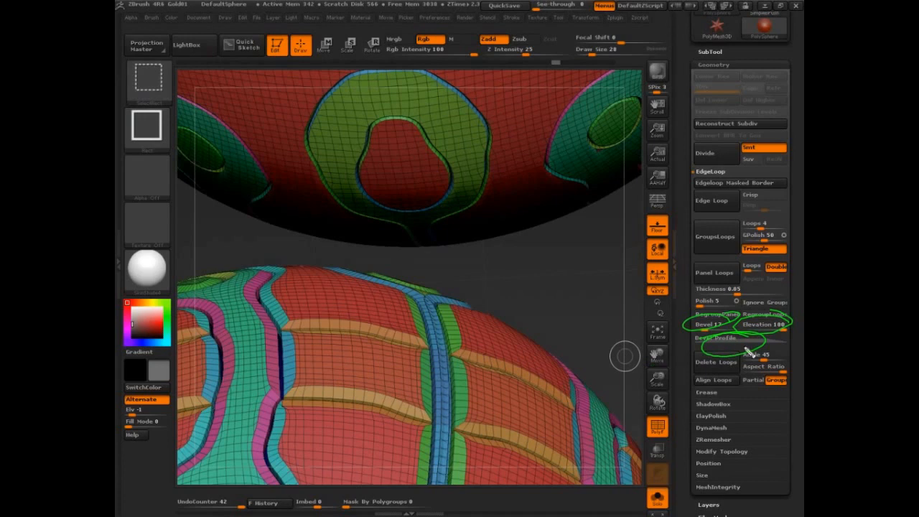
left_click_drag(728, 354, 733, 351)
key("Escape")
left_click_drag(577, 334, 591, 339)
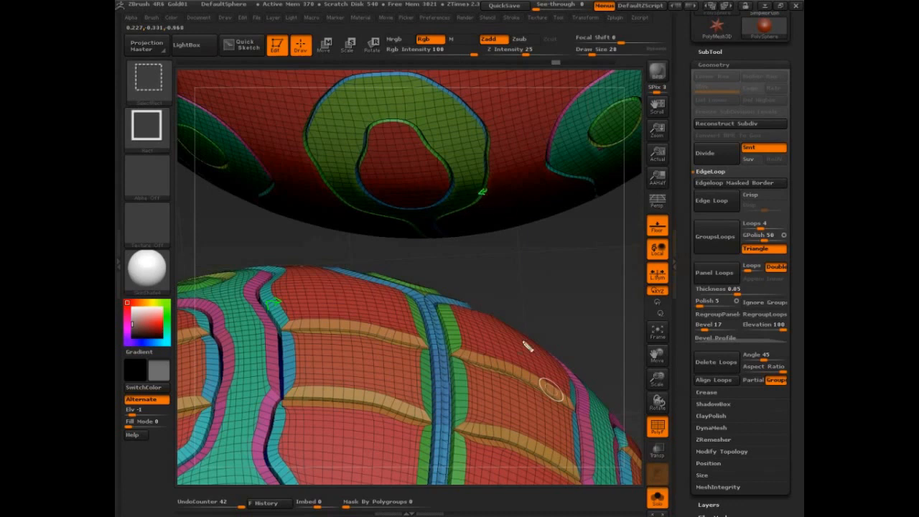
Set Bevel to 0, undo the previous panels and run Panel Loops again on the sphere above the snapshot.
left_click_drag(705, 329, 697, 329)
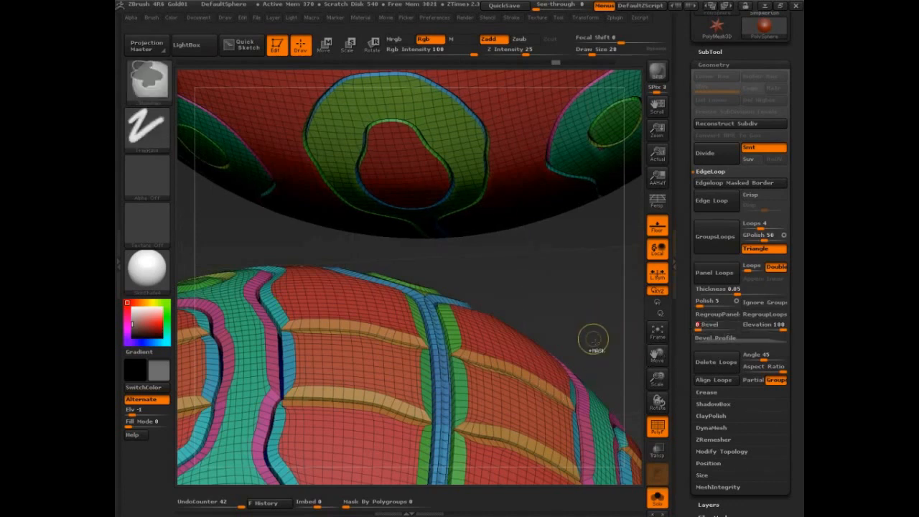
key("ctrl+z")
left_click(697, 274)
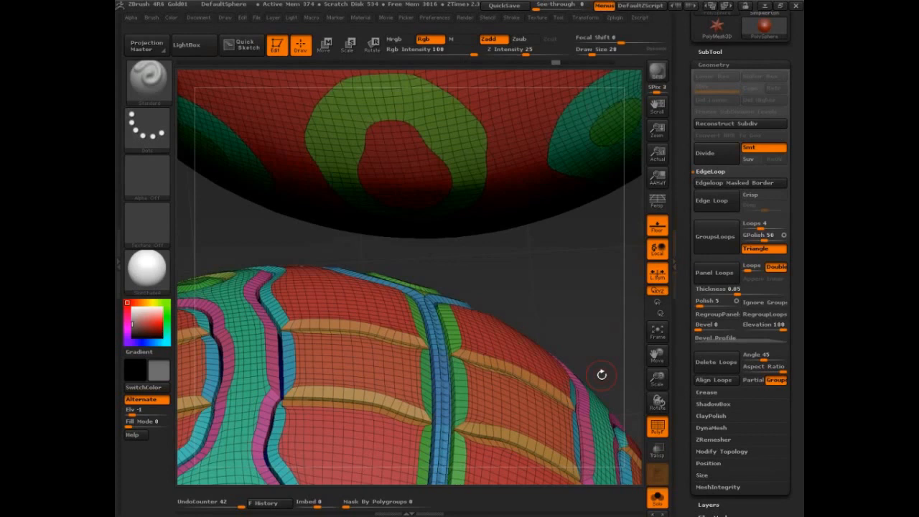
Undo the panels on the live sphere, set Bevel to 100 and redo the undone panels.
key("ctrl+z")
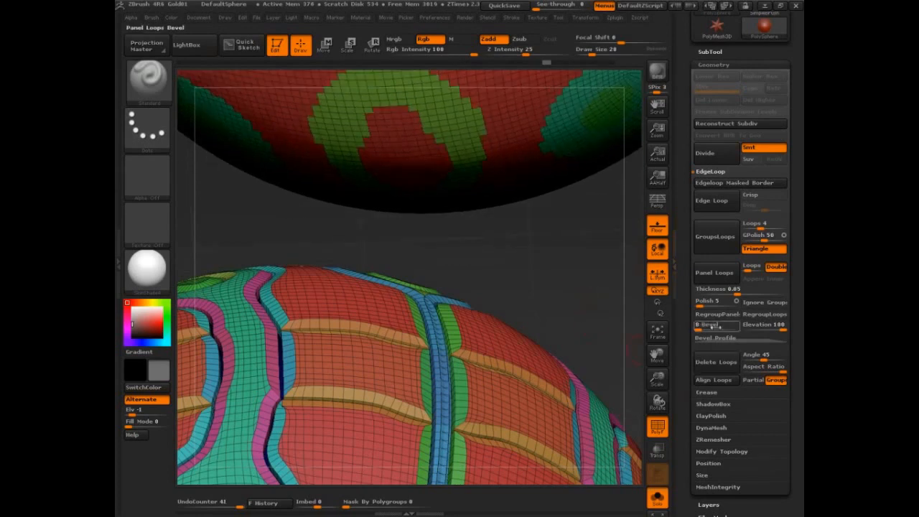
left_click_drag(716, 327, 743, 328)
key("ctrl")
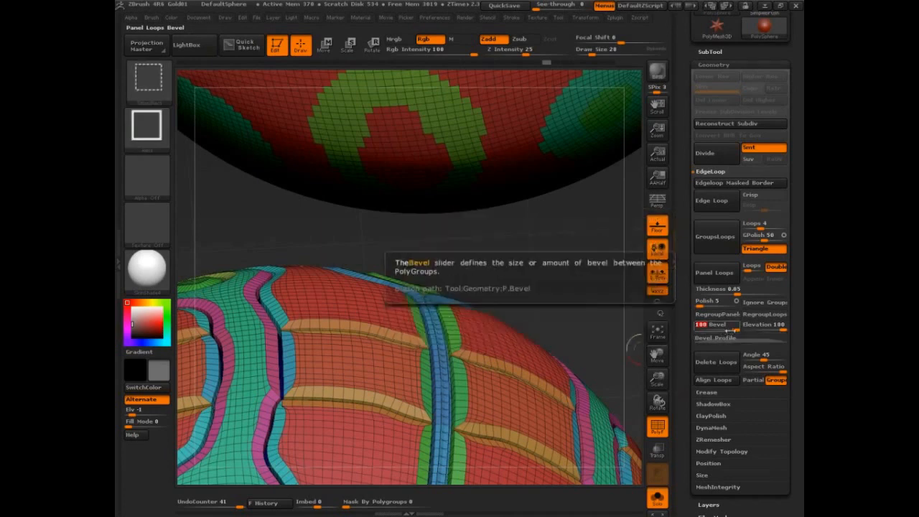
key("ctrl+shift+z")
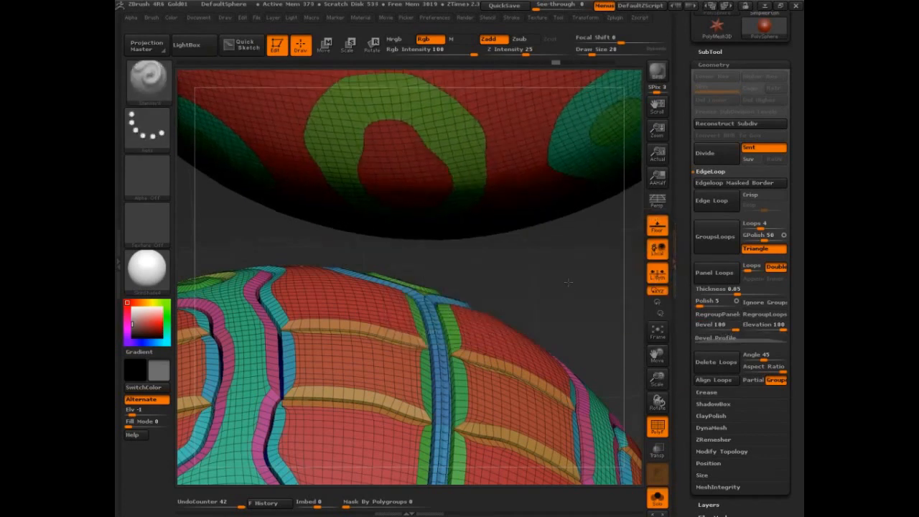
Set the Draw Size to 93 and smooth across the panel borders around the olive-green ring on the live sphere.
left_click_drag(568, 283, 570, 266)
key("s")
left_click_drag(486, 148, 499, 148)
left_click_drag(571, 293, 572, 264)
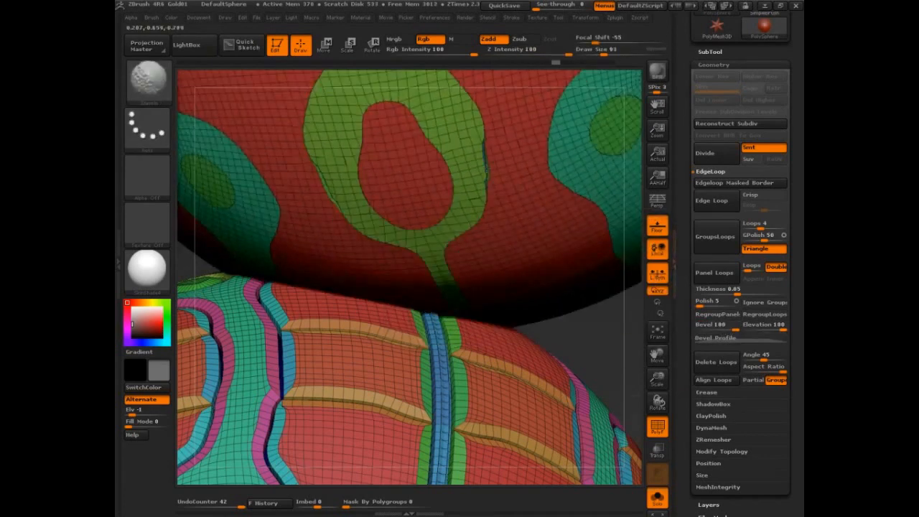
mouse_move(481, 129)
left_mouse_down("shift")
mouse_move(323, 144)
mouse_move(424, 237)
mouse_move(511, 184)
left_mouse_up("shift")
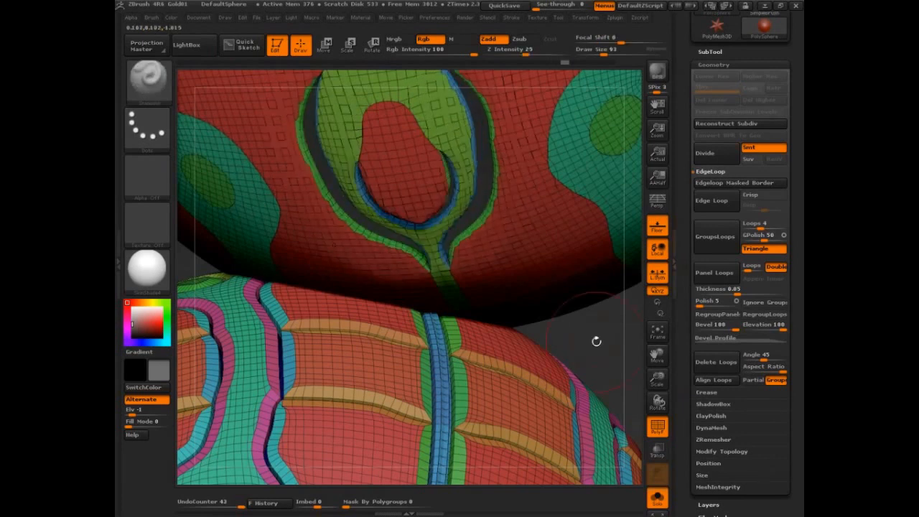
Undo the smoothing and the previous panels, and run Panel Loops on the sphere with the Bevel value of 100.
left_click_drag(596, 341, 591, 317)
key("ctrl+z")
key("ctrl+z")
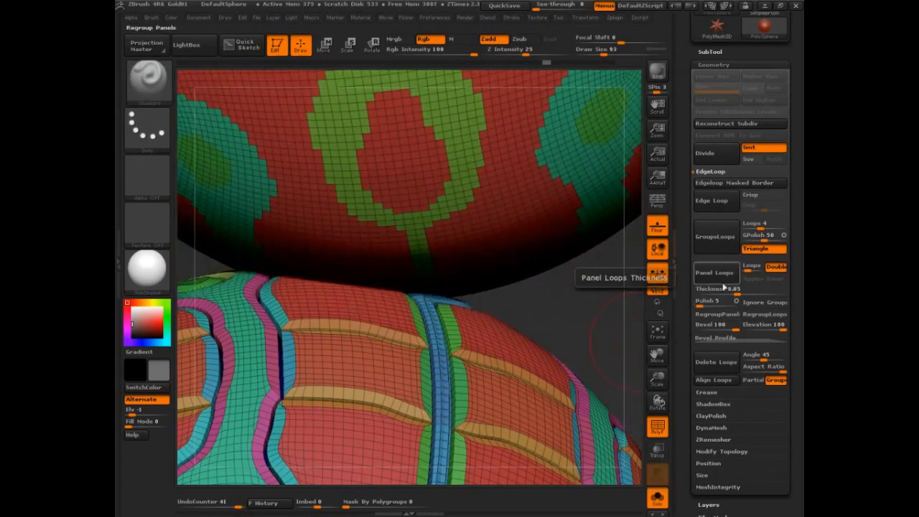
left_click(704, 279)
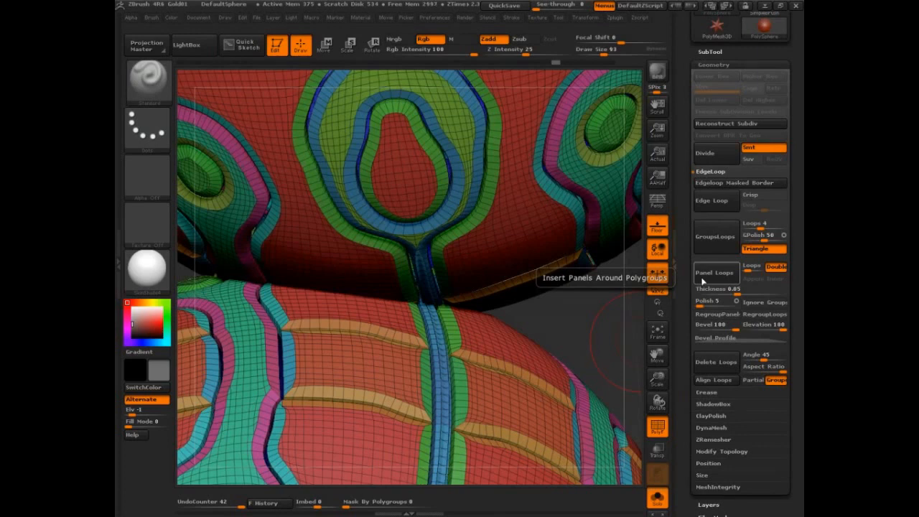
key("ctrl")
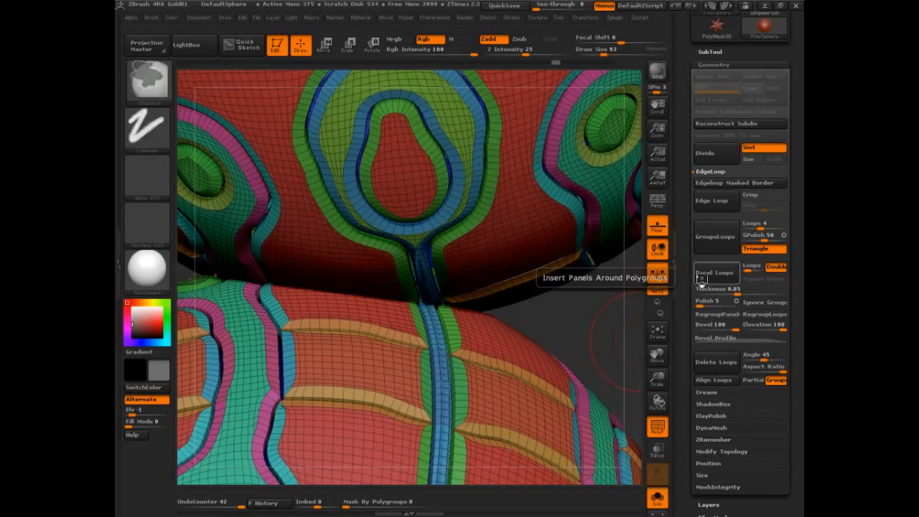
left_click_drag(727, 336, 790, 332)
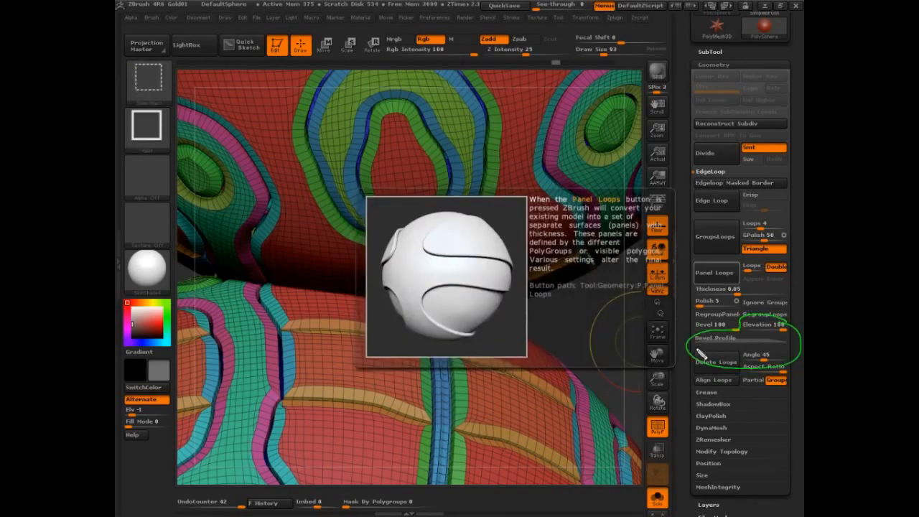
mouse_move(695, 347)
left_mouse_down()
mouse_move(787, 345)
mouse_move(753, 327)
mouse_move(766, 325)
left_mouse_up()
mouse_move(235, 153)
left_mouse_down()
mouse_move(322, 136)
mouse_move(263, 180)
mouse_move(288, 191)
mouse_move(277, 189)
mouse_move(322, 168)
mouse_move(349, 172)
mouse_move(390, 135)
mouse_move(415, 152)
left_mouse_up()
mouse_move(407, 121)
left_mouse_down()
mouse_move(423, 132)
mouse_move(414, 157)
mouse_move(447, 128)
left_mouse_up()
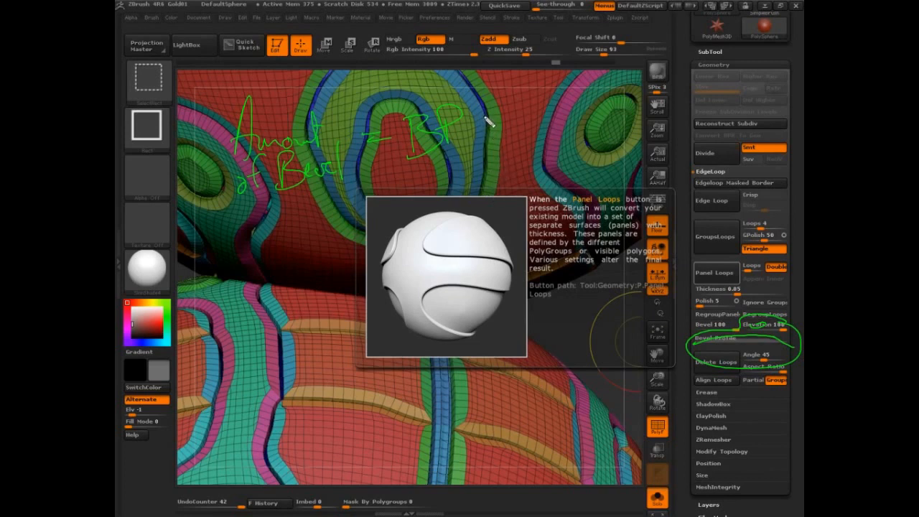
left_click_drag(486, 117, 487, 127)
left_click_drag(514, 104, 519, 134)
left_click_drag(408, 101, 422, 178)
left_click_drag(504, 87, 517, 159)
mouse_move(551, 123)
left_mouse_down()
mouse_move(549, 97)
mouse_move(599, 128)
left_mouse_up()
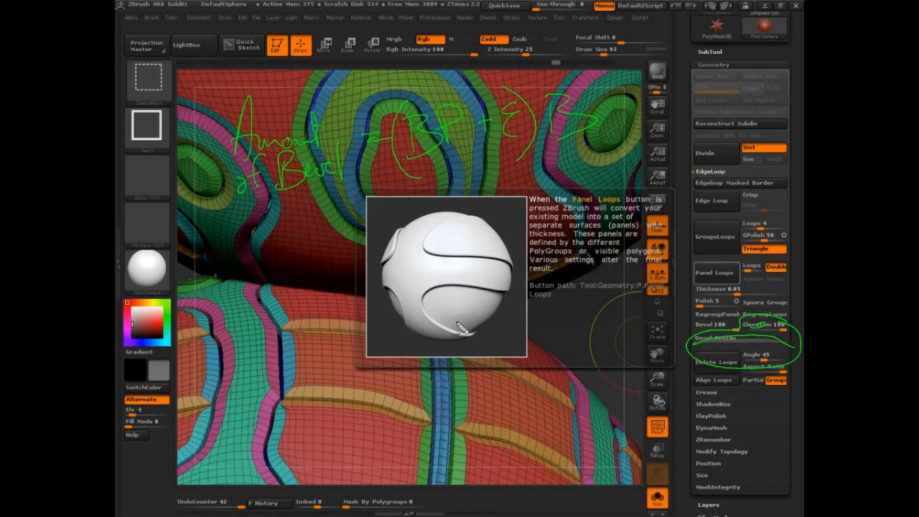
key("Escape")
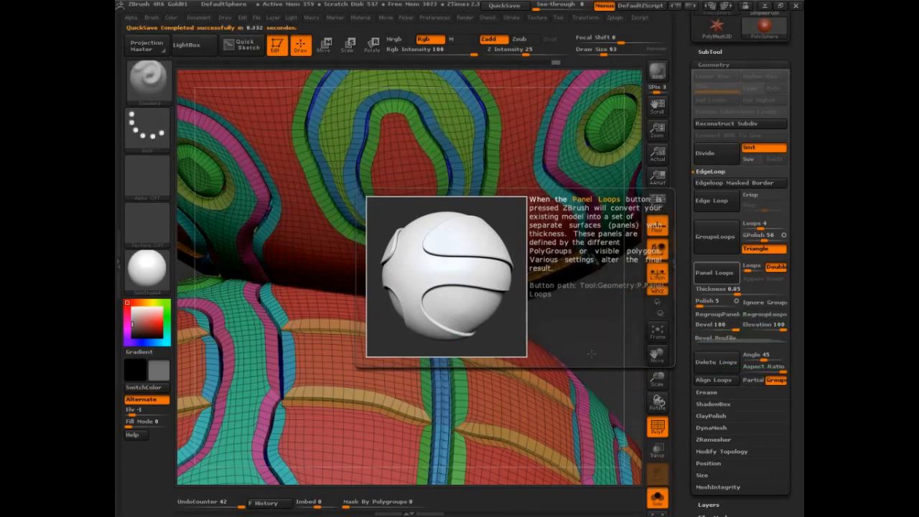
Undo the panels, set Bevel to 50 and Elevation to 0, and run Panel Loops again on the live sphere.
left_click_drag(591, 354, 606, 367)
key("ctrl+z")
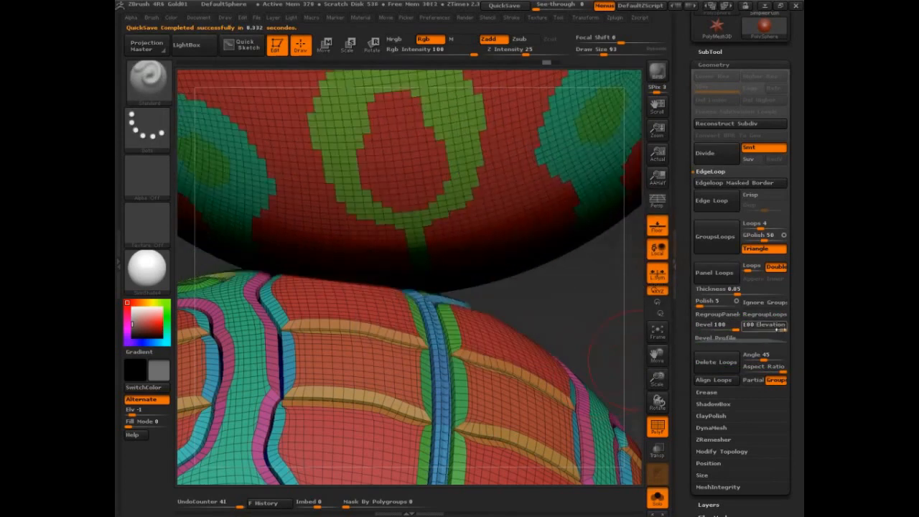
left_click(729, 330)
type("50")
key("Return")
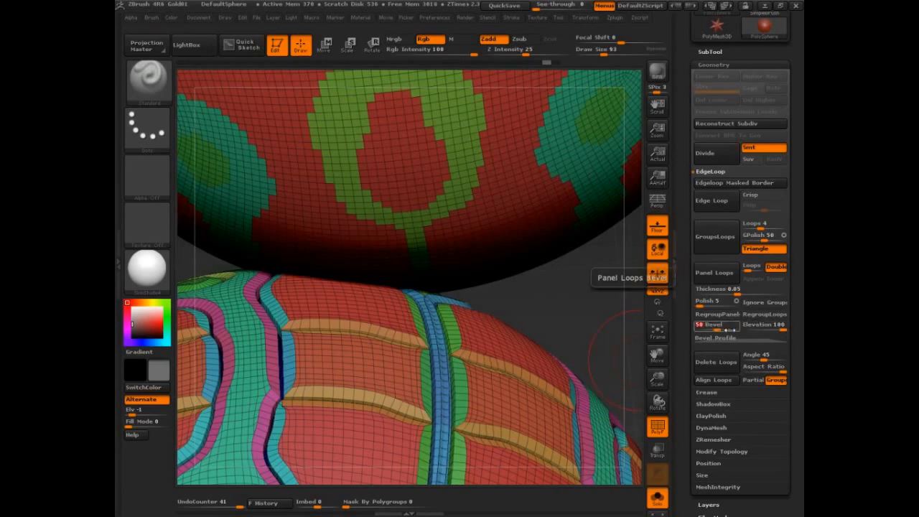
left_click(770, 329)
type("-100")
key("Return")
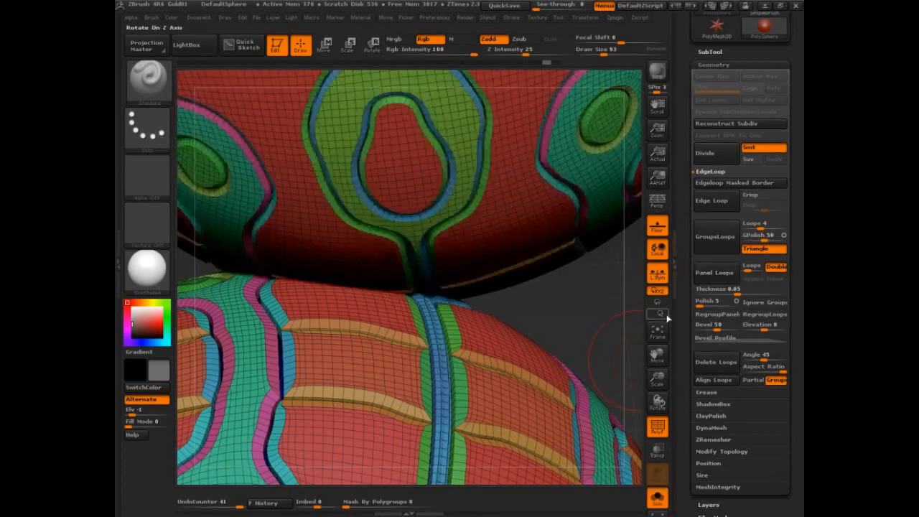
Undo the panels, set Elevation to 100 and rerun Panel Loops on the live sphere.
key("ctrl+z")
left_click(762, 327)
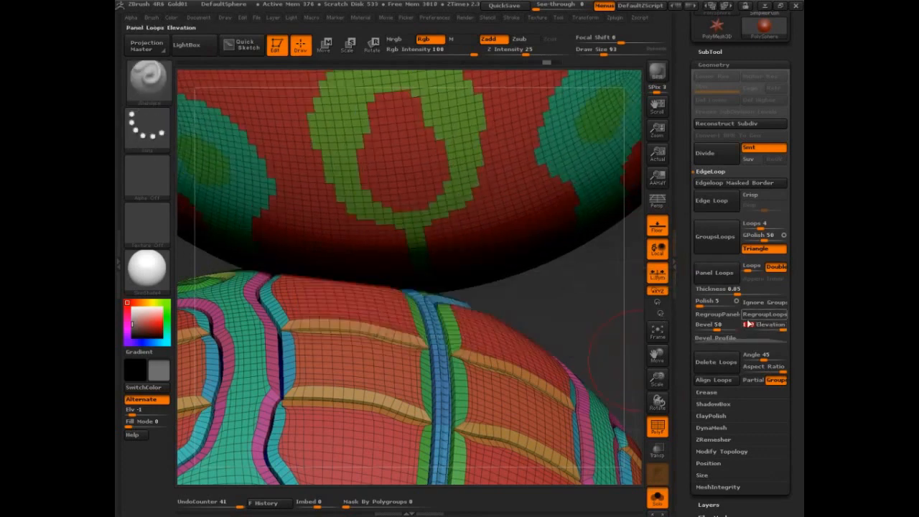
type("100")
key("Return")
left_click(721, 275)
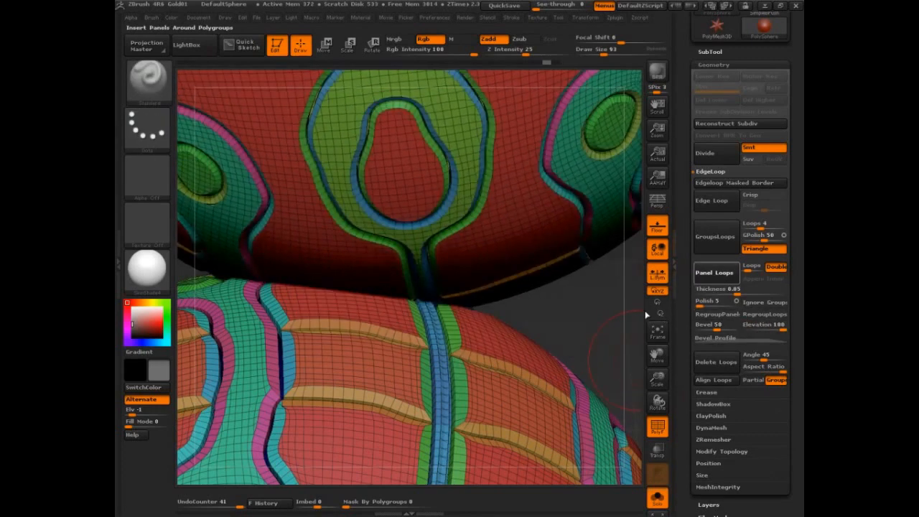
Undo the raised panels, rerun Panel Loops with Elevation set to -100 and inspect the sphere from the side.
key("ctrl+z")
left_click_drag(763, 328, 740, 331)
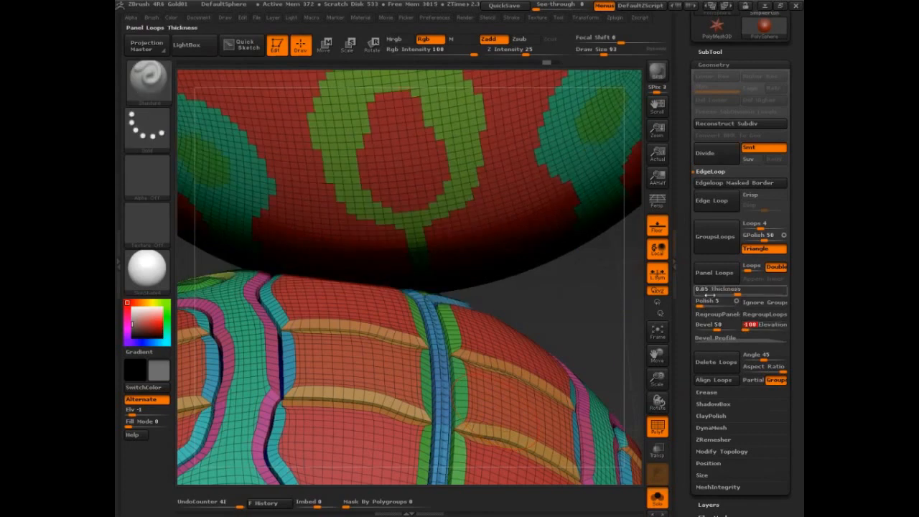
left_click(698, 279)
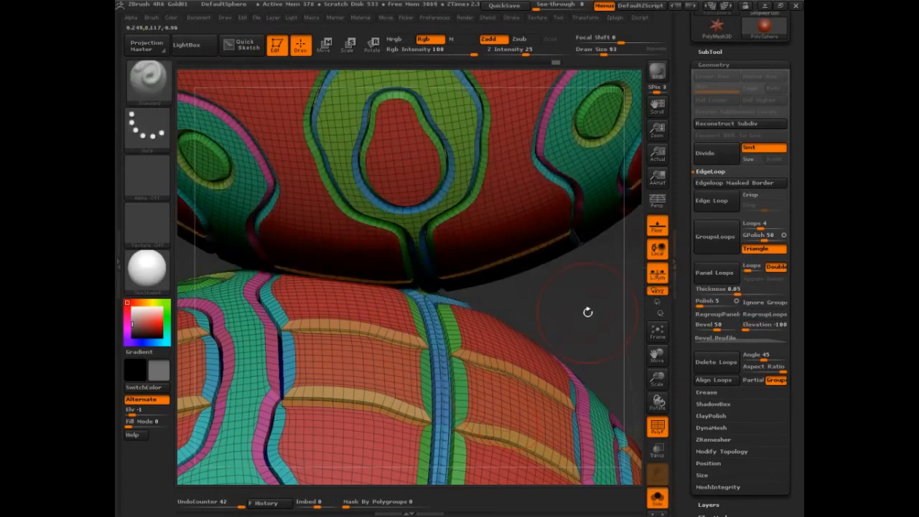
mouse_move(589, 314)
left_mouse_down()
mouse_move(583, 305)
mouse_move(626, 287)
left_mouse_up()
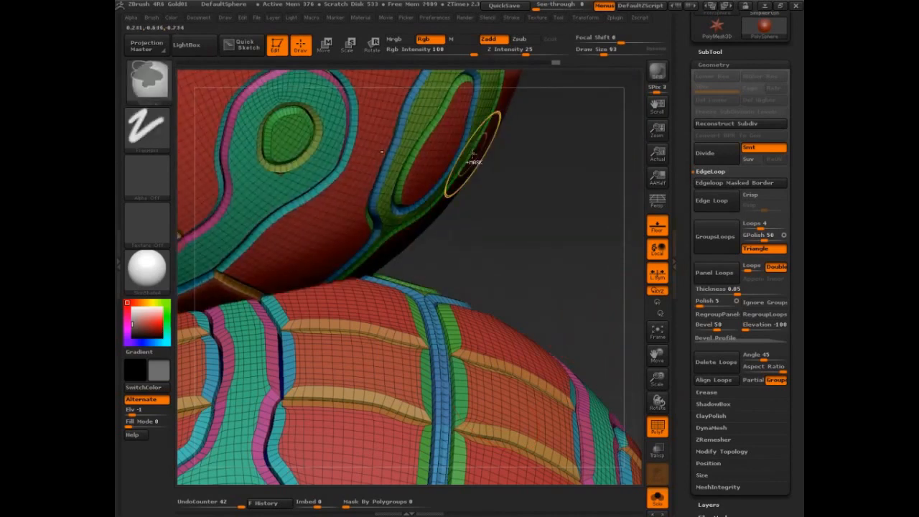
Undo the sunken panels, rerun Panel Loops with Elevation back at 100, and undo the resulting panels after a close side view.
key("ctrl+z")
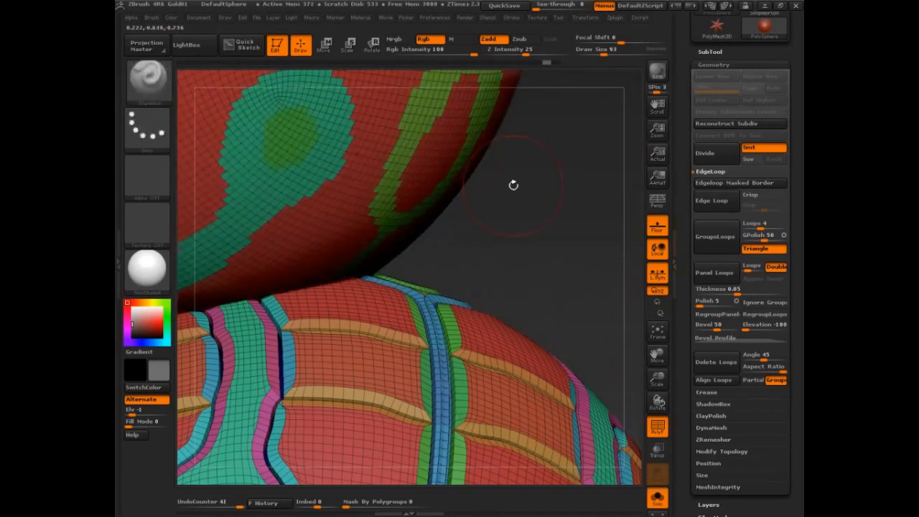
left_click(724, 282)
key("ctrl+z")
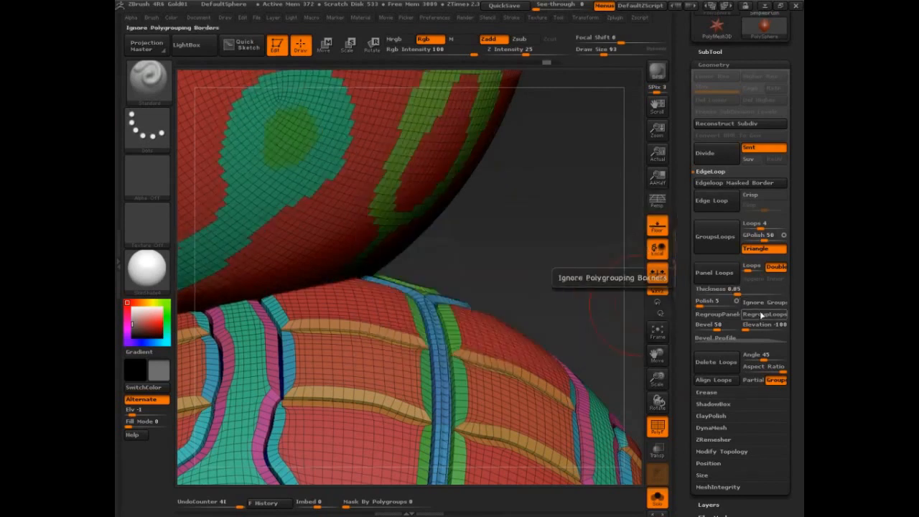
left_click(787, 325)
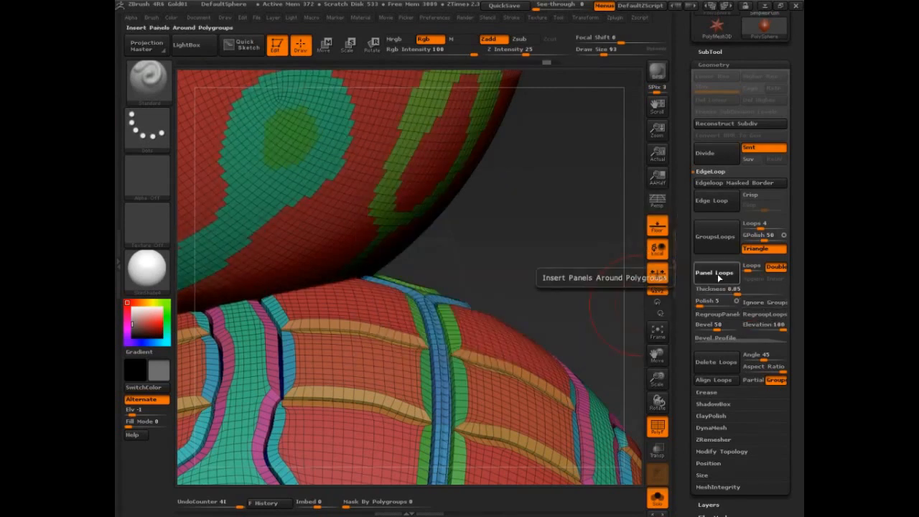
left_click(717, 273)
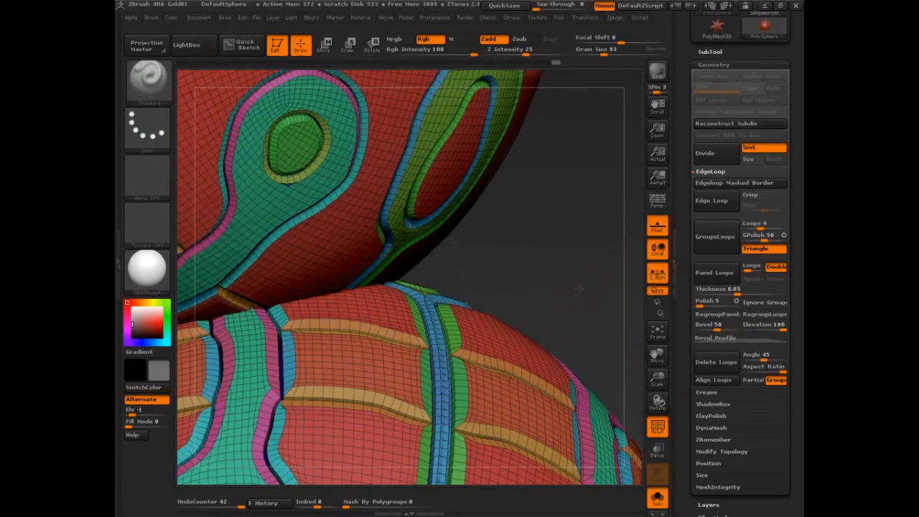
mouse_move(579, 289)
left_mouse_down()
mouse_move(584, 261)
mouse_move(597, 294)
mouse_move(594, 256)
mouse_move(581, 356)
mouse_move(591, 379)
mouse_move(572, 406)
left_mouse_up()
key("ctrl+z")
key("ctrl+shift+d")
left_click_drag(489, 133, 319, 431)
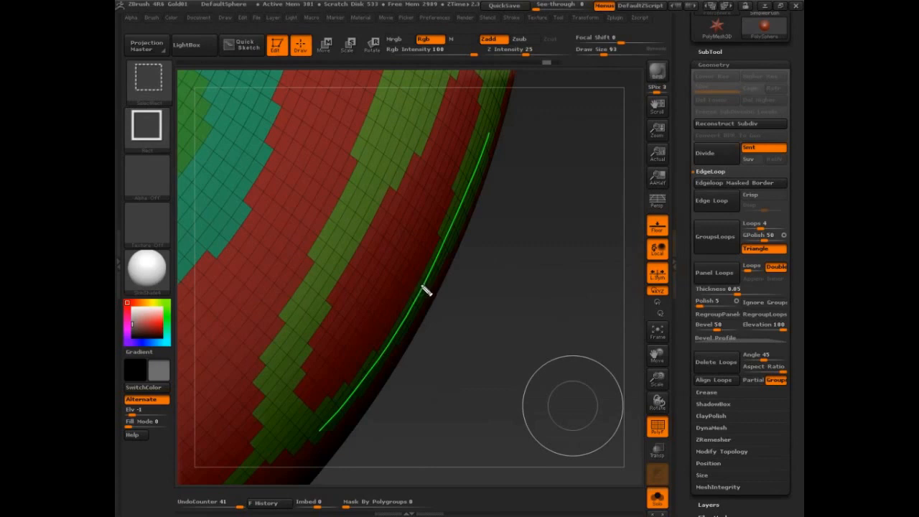
left_click_drag(391, 273, 400, 271)
left_click_drag(440, 294, 453, 330)
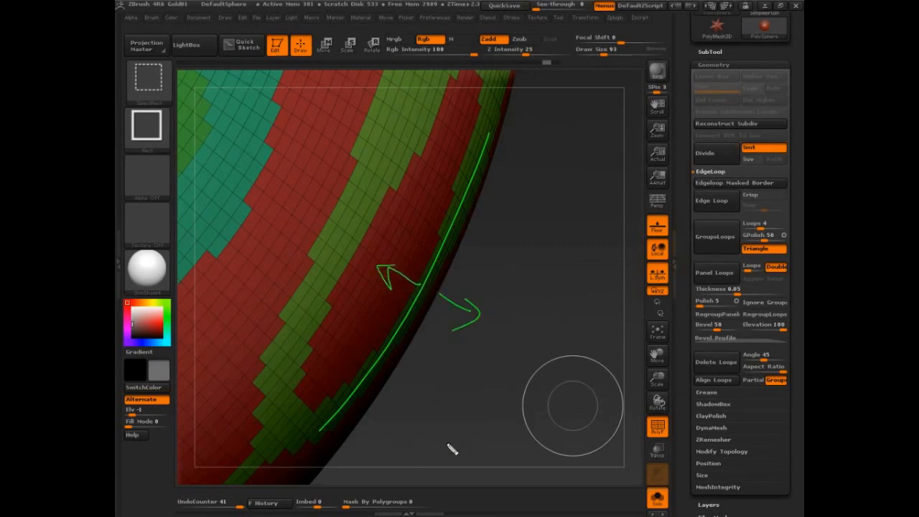
key("Escape")
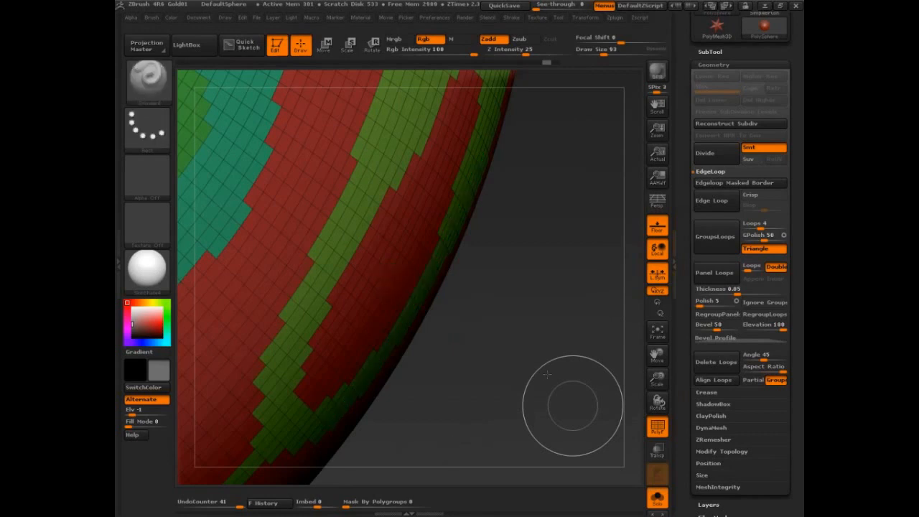
Set Elevation to -100 and run Panel Loops on the close-up of the sphere's edge.
left_click_drag(502, 402, 488, 402)
left_click_drag(783, 328, 745, 329)
left_click(721, 280)
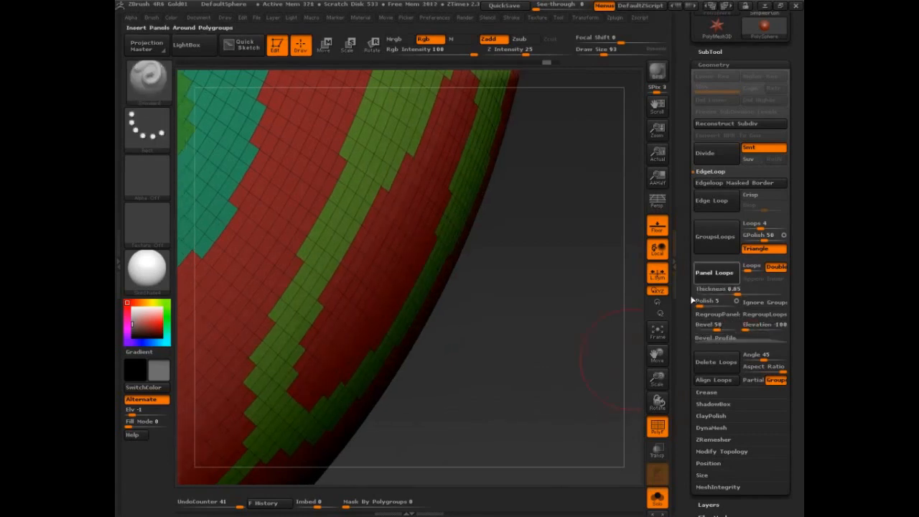
key("ctrl+shift+3")
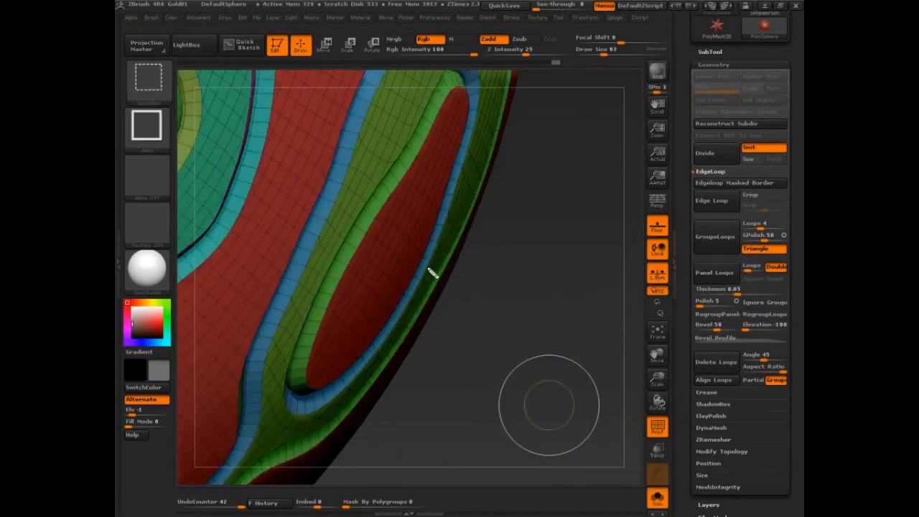
mouse_move(432, 272)
left_mouse_down()
mouse_move(367, 261)
mouse_move(404, 240)
left_mouse_up()
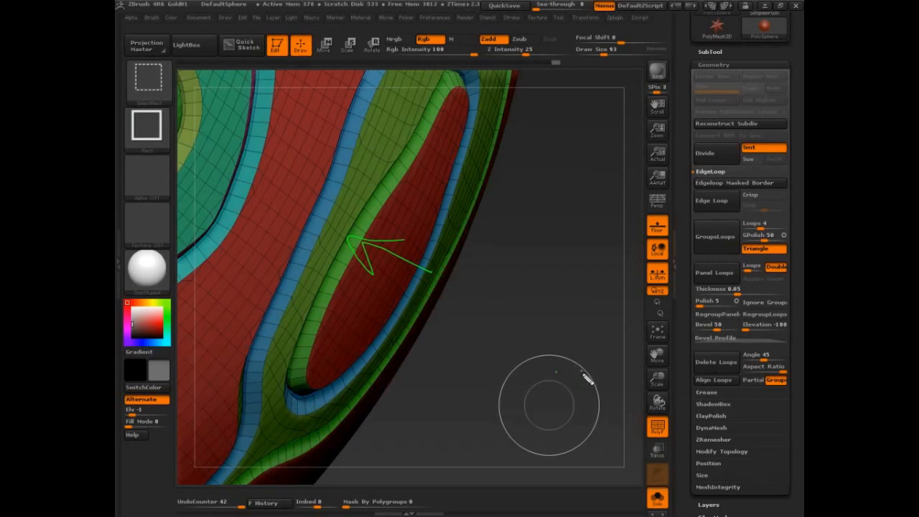
key("Escape")
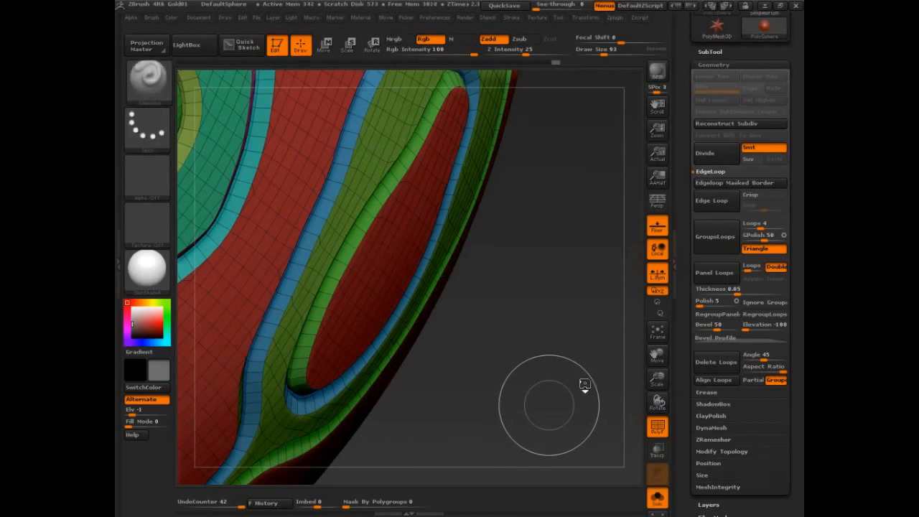
Undo the panels and rerun Panel Loops with Elevation set to 96.
key("ctrl+z")
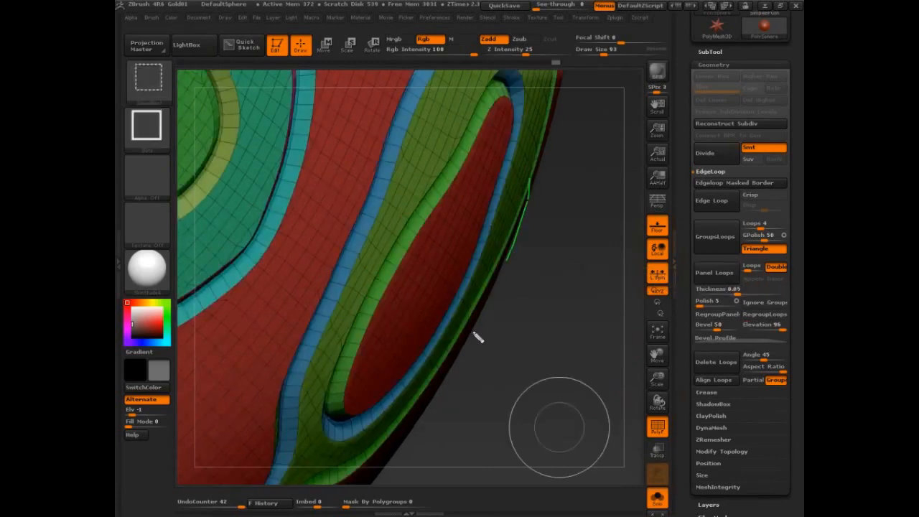
left_click_drag(543, 154, 552, 175)
mouse_move(559, 150)
left_mouse_down()
mouse_move(564, 154)
mouse_move(561, 145)
left_mouse_up()
left_click_drag(573, 132, 574, 130)
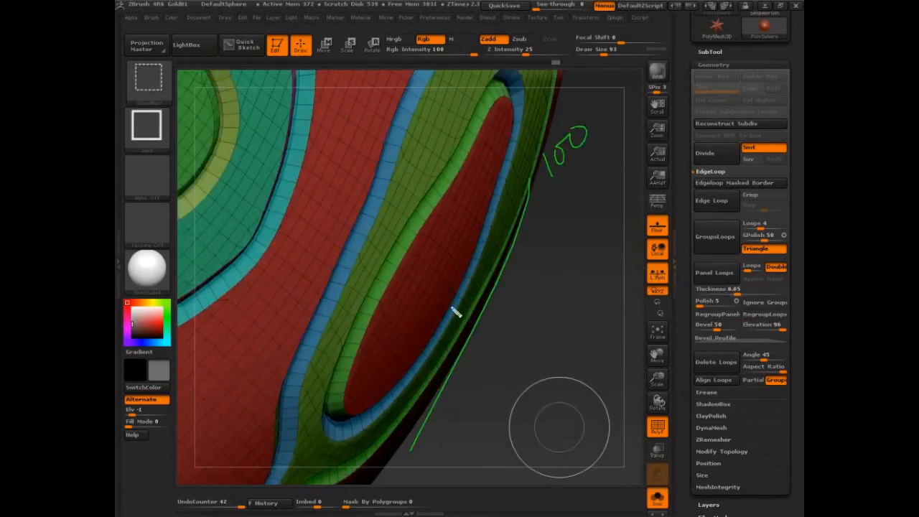
mouse_move(471, 169)
left_mouse_down()
mouse_move(381, 380)
mouse_move(355, 414)
left_mouse_up()
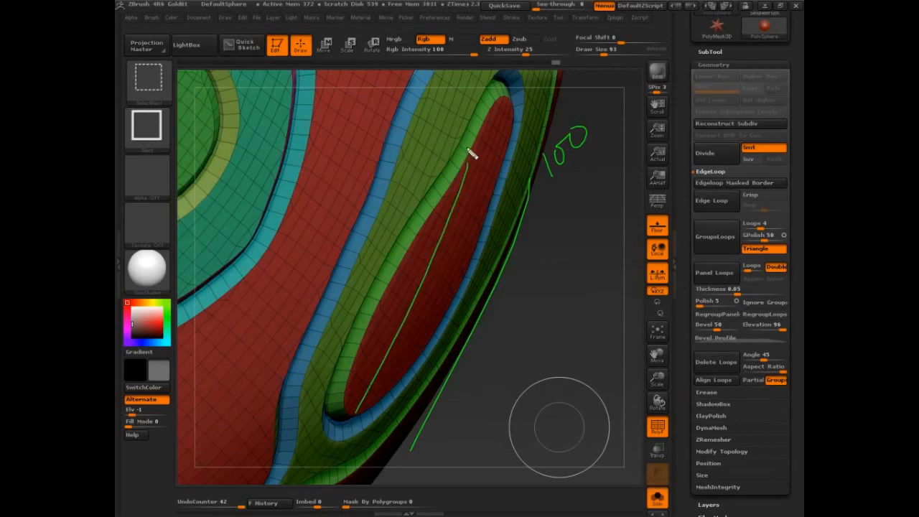
left_click_drag(472, 151, 475, 151)
left_click_drag(484, 216, 415, 381)
left_click_drag(490, 188, 486, 204)
mouse_move(500, 170)
left_mouse_down()
mouse_move(504, 181)
mouse_move(501, 167)
left_mouse_up()
mouse_move(444, 148)
left_mouse_down()
mouse_move(385, 304)
mouse_move(342, 379)
left_mouse_up()
mouse_move(445, 117)
left_mouse_down()
mouse_move(445, 97)
mouse_move(460, 82)
left_mouse_up()
left_click_drag(463, 78, 474, 68)
mouse_move(470, 128)
left_mouse_down()
mouse_move(363, 113)
mouse_move(390, 98)
left_mouse_up()
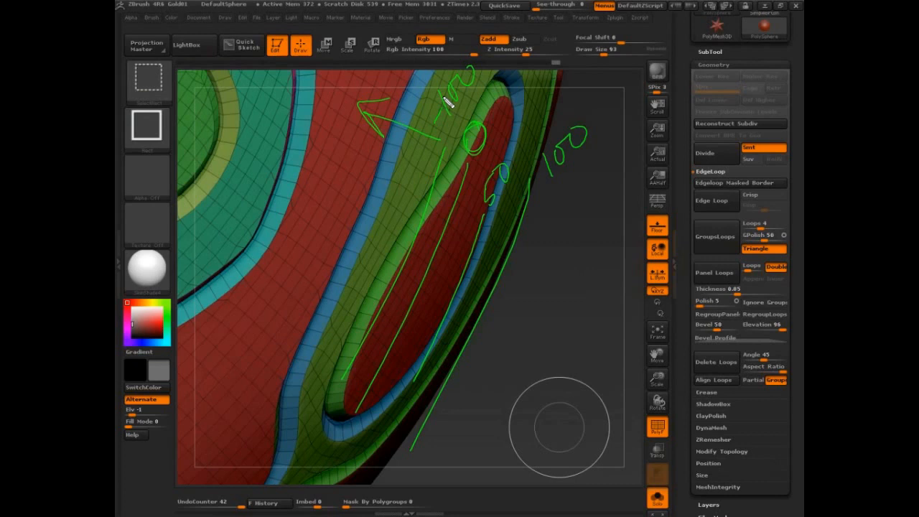
Clear the annotations over the sphere's edge and set the Panel Loops Elevation to 50.
key("Escape")
left_click_drag(582, 365, 566, 368)
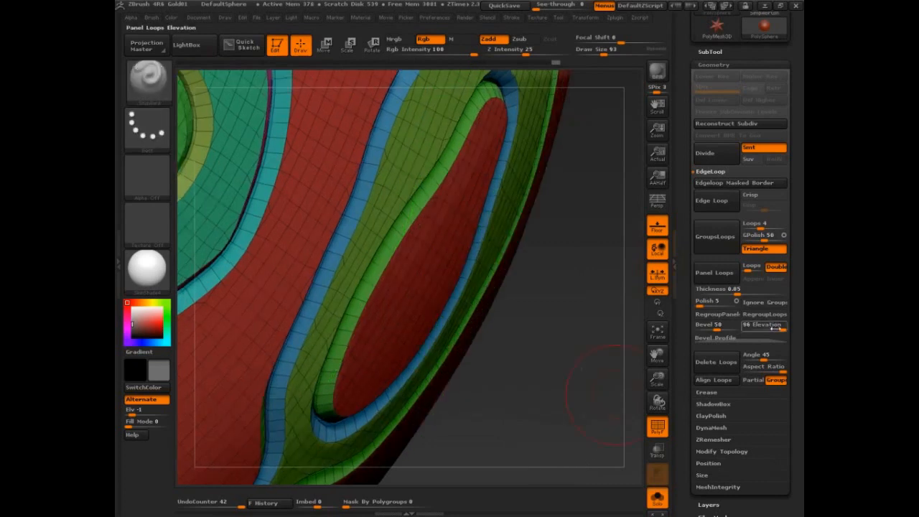
left_click(771, 329)
type("50")
key("Return")
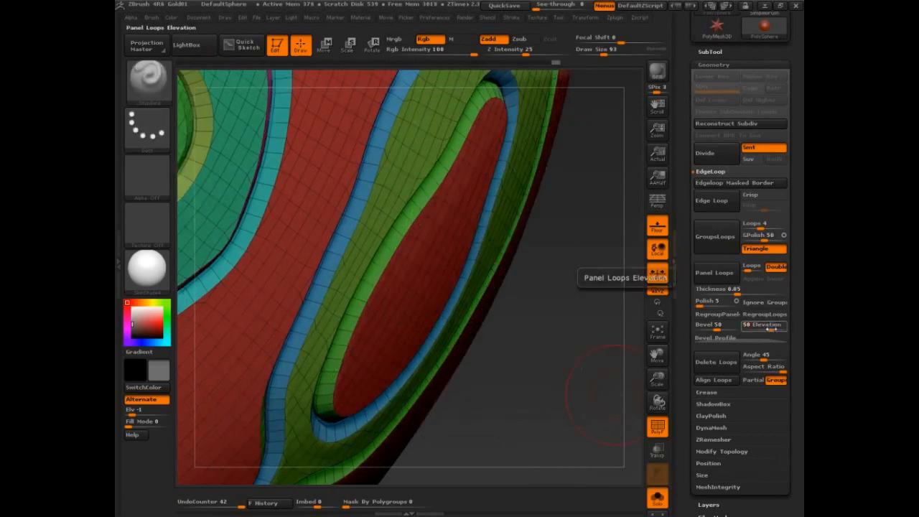
Undo the panels, shape the Bevel Profile curve as a narrow peak near its inner end, and run Panel Loops.
left_click(715, 338)
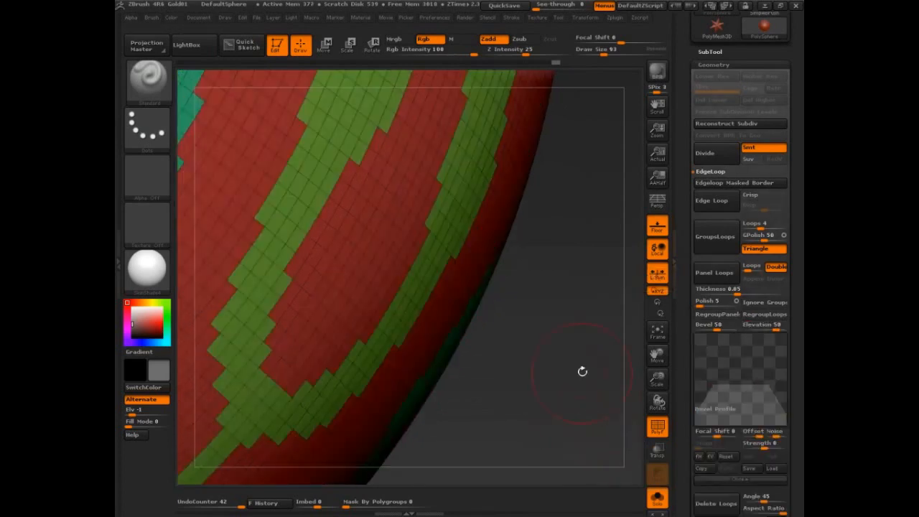
left_click_drag(583, 372, 621, 416)
left_click_drag(713, 385, 773, 337)
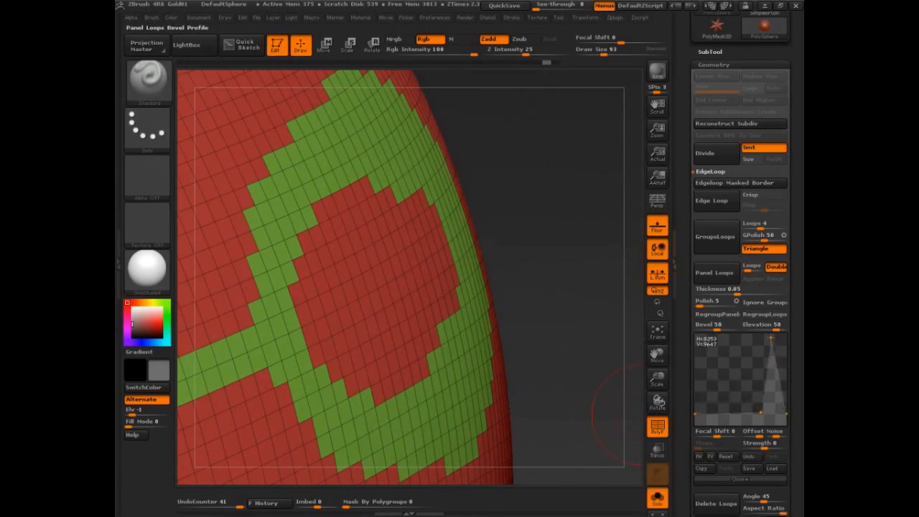
left_click(709, 280)
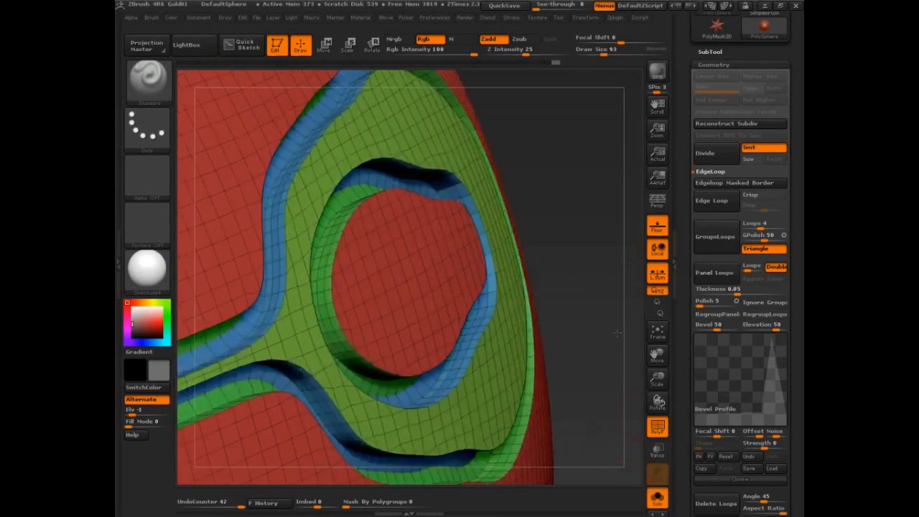
mouse_move(616, 333)
left_mouse_down()
mouse_move(610, 314)
mouse_move(574, 295)
mouse_move(464, 300)
mouse_move(442, 255)
mouse_move(492, 133)
left_mouse_up()
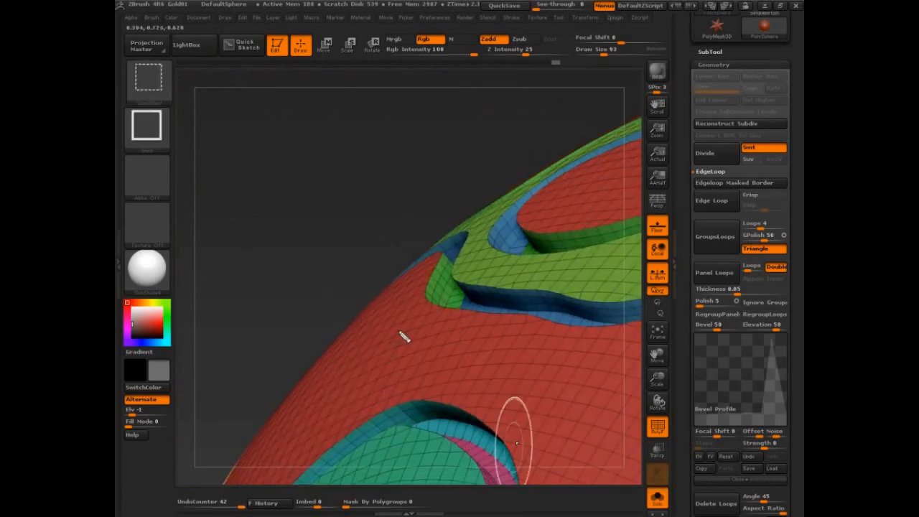
Trace the bevel cross-section over the close-up of the panels, then clear the line and examine the bevels closer.
mouse_move(388, 342)
left_mouse_down("ctrl+shift")
mouse_move(427, 300)
mouse_move(450, 308)
mouse_move(466, 300)
mouse_move(458, 282)
mouse_move(466, 269)
mouse_move(532, 253)
mouse_move(524, 220)
mouse_move(637, 168)
left_mouse_up("ctrl+shift")
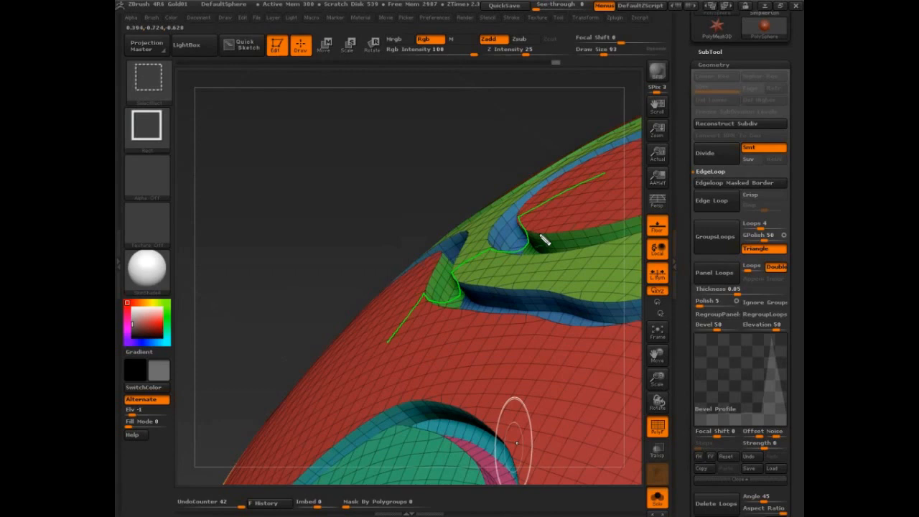
key("Escape")
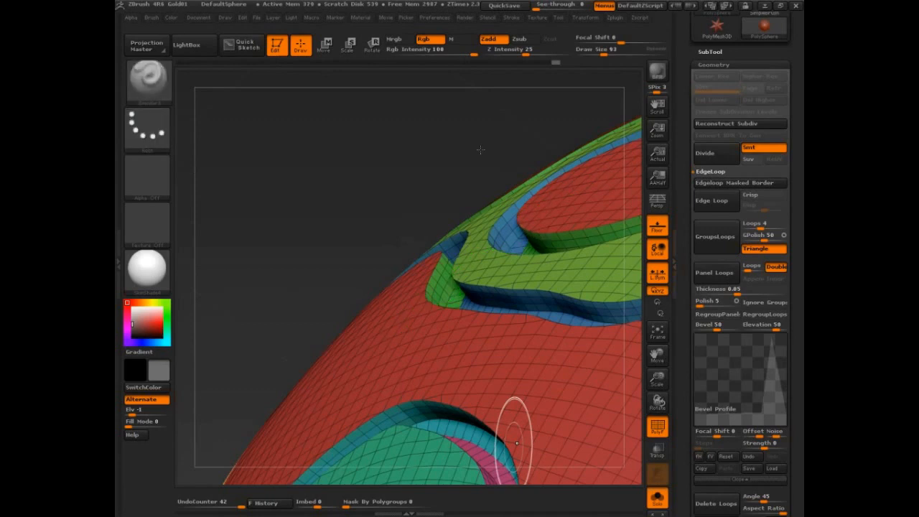
left_click_drag(481, 150, 496, 148)
left_click_drag(497, 149, 343, 135)
Raise the low middle point of the Bevel Profile curve to give the profile a wide, nearly flat top.
left_click_drag(680, 343, 685, 283)
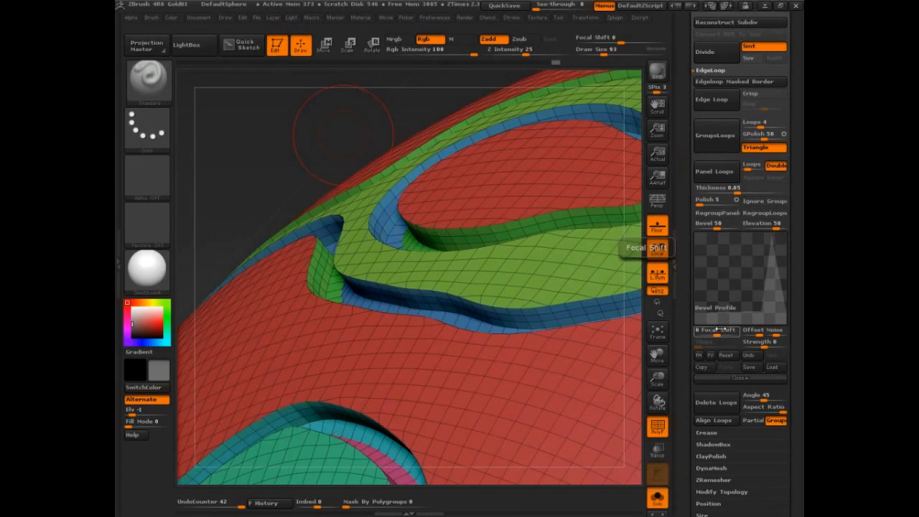
mouse_move(760, 311)
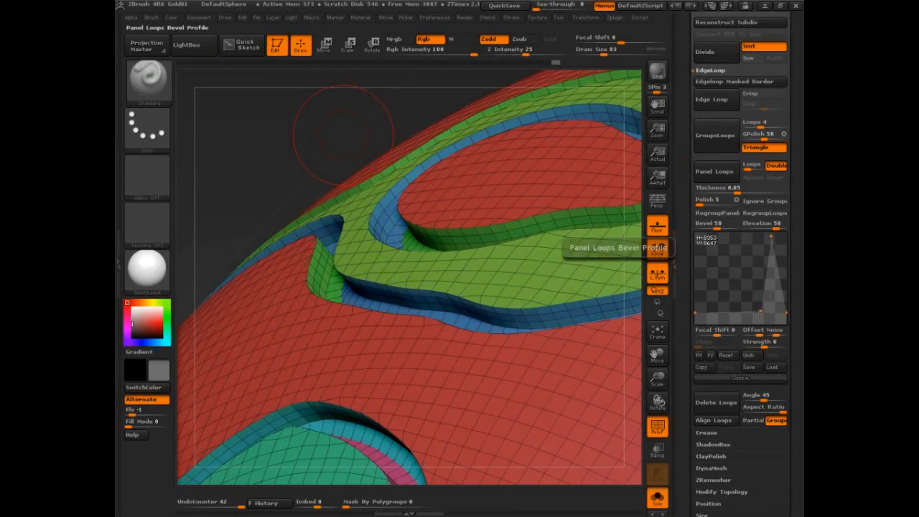
left_click_drag(761, 311, 759, 307)
left_click_drag(760, 308, 686, 272)
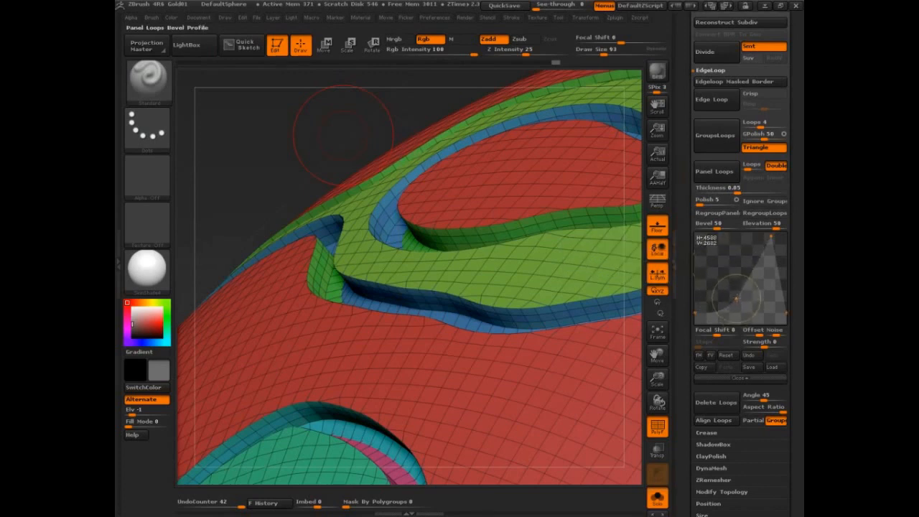
mouse_move(726, 283)
left_mouse_down()
mouse_move(734, 290)
mouse_move(711, 266)
mouse_move(719, 259)
mouse_move(729, 271)
left_mouse_up()
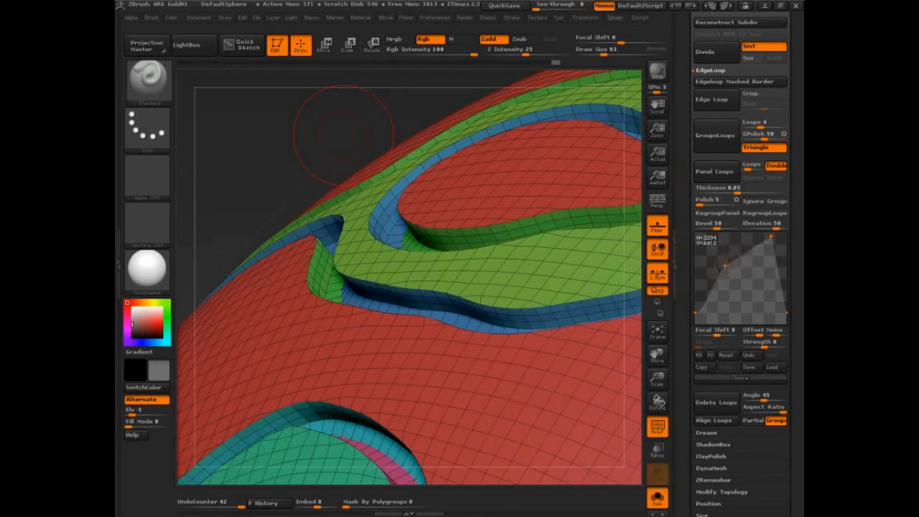
left_click_drag(726, 263, 723, 244)
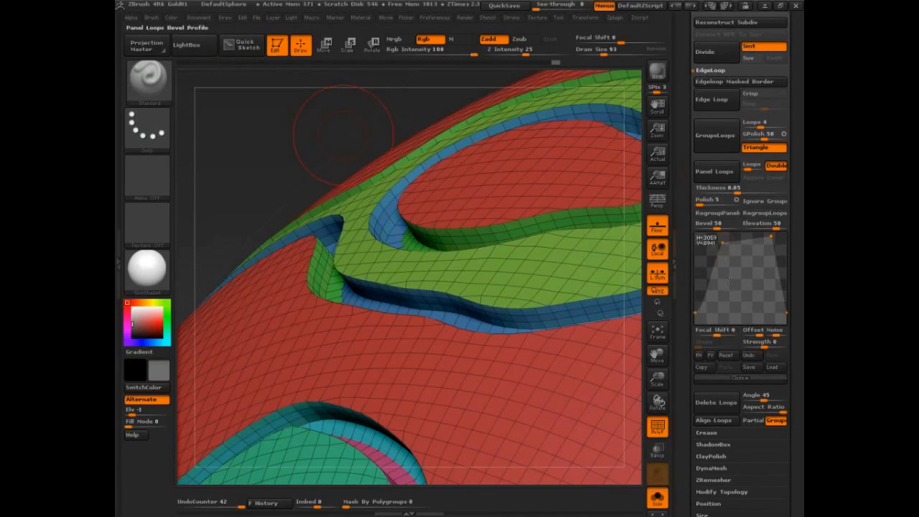
Read the Bevel Profile help, then remove the curve's peak point and reshape the curve into a low, rounded plateau.
mouse_move(724, 294)
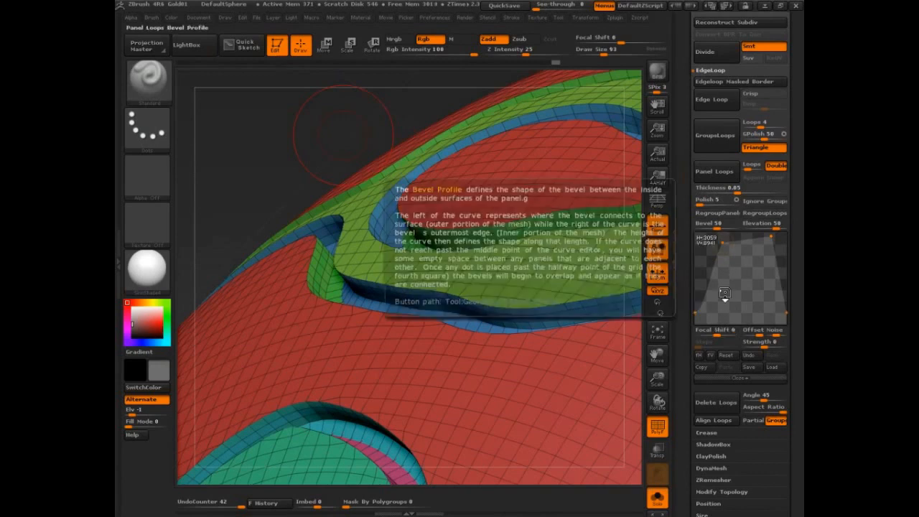
key("ctrl+shift")
left_click_drag(721, 242, 707, 276)
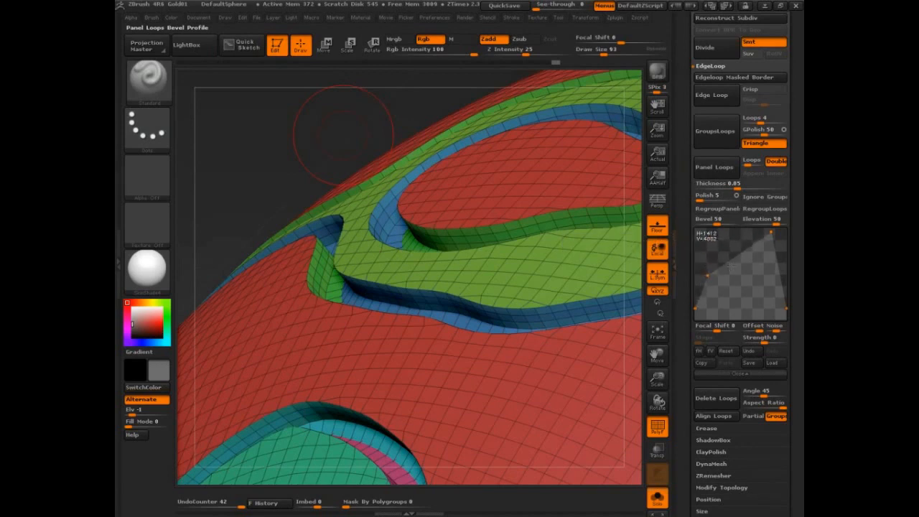
left_click_drag(772, 232, 798, 262)
mouse_move(759, 295)
left_mouse_down()
mouse_move(768, 265)
mouse_move(768, 280)
left_mouse_up()
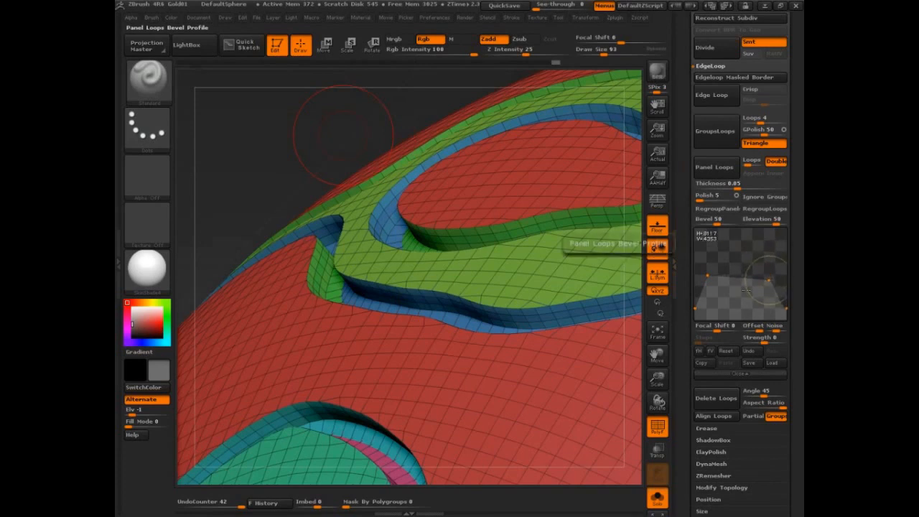
left_click_drag(769, 280, 763, 272)
mouse_move(707, 276)
left_mouse_down()
mouse_move(711, 296)
mouse_move(716, 248)
mouse_move(713, 272)
left_mouse_up()
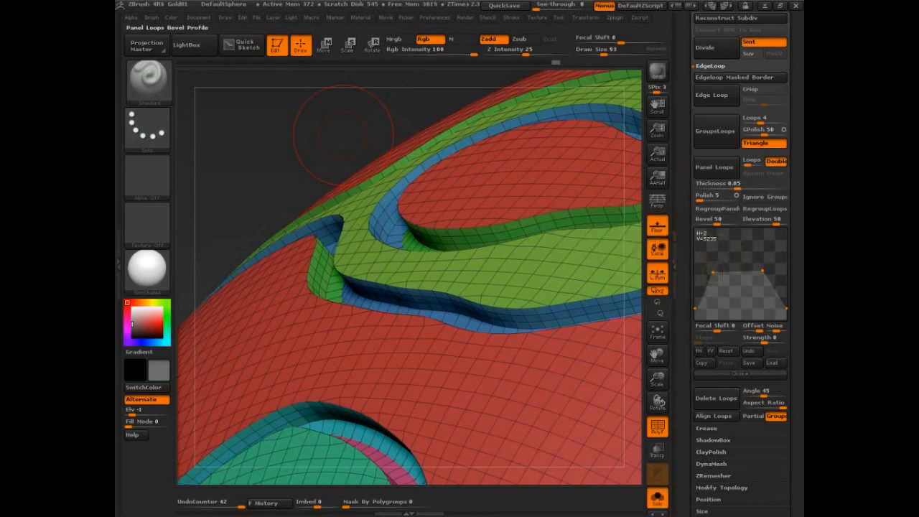
left_click_drag(713, 273, 684, 251)
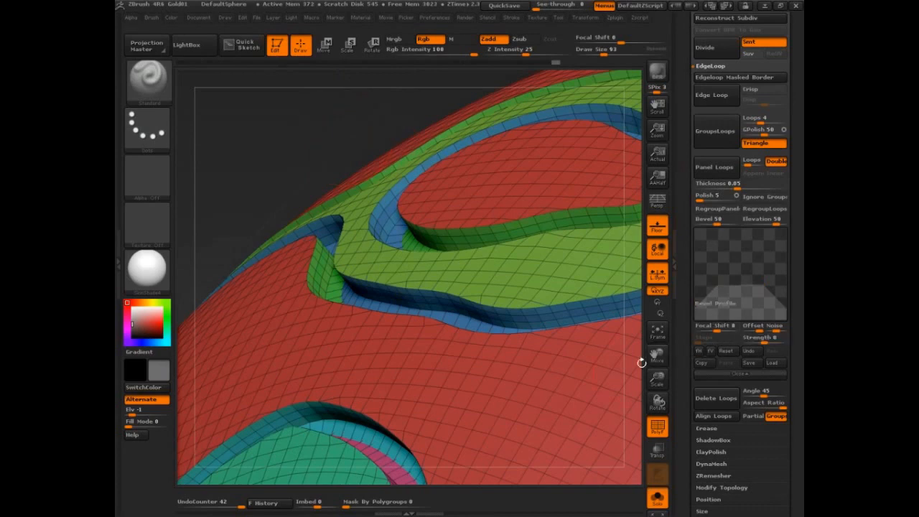
Reshape the Bevel Profile curve into two peaks with a deep central valley, then undo the panels and rerun Panel Loops.
left_click_drag(718, 285, 735, 252)
left_click_drag(722, 304, 710, 308)
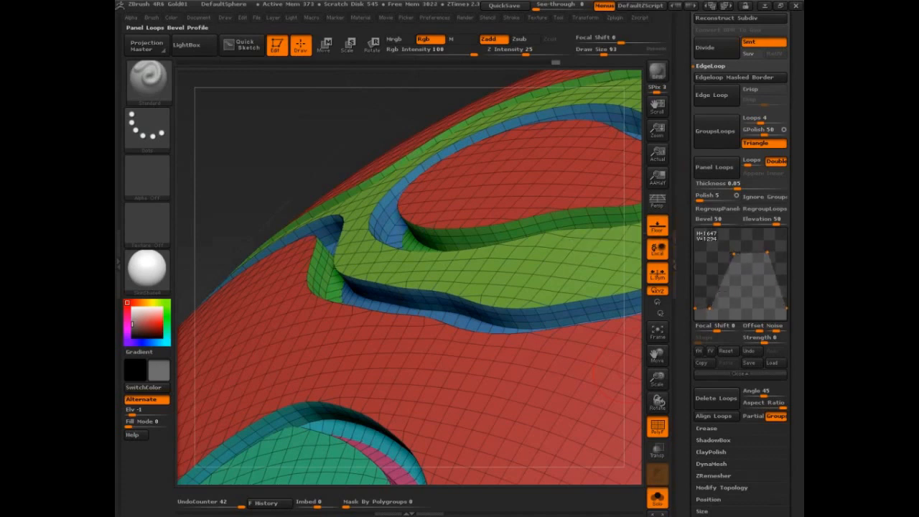
left_click_drag(734, 253, 741, 305)
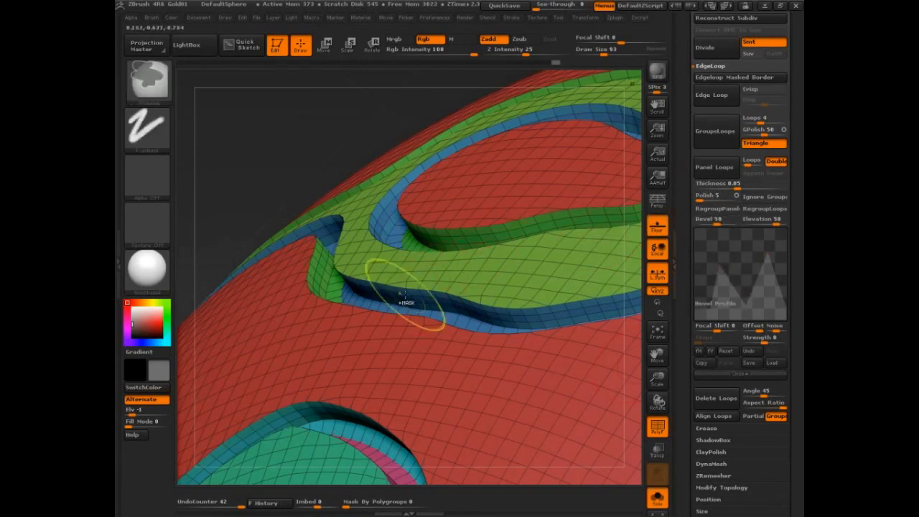
key("ctrl+z")
left_click(713, 171)
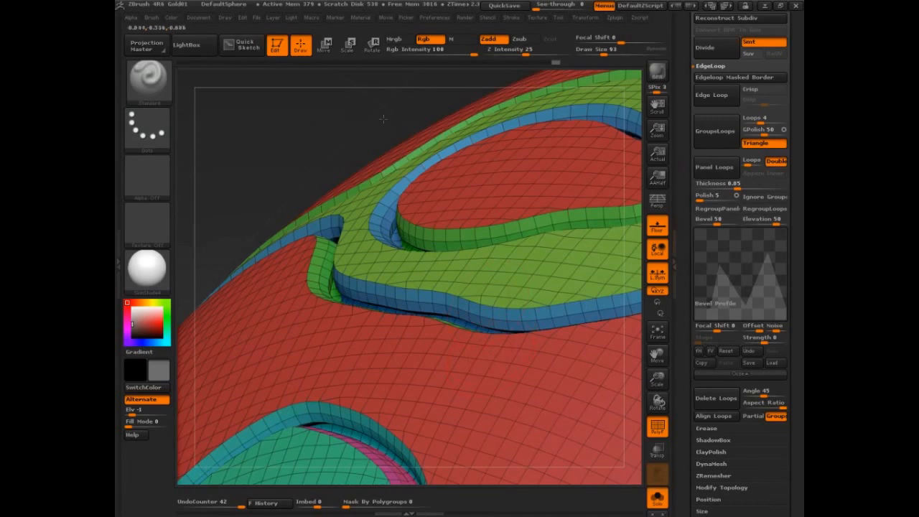
Examine the folded bevel edges up close, tracing the undercut beside the green panel, and clear the line.
left_click_drag(383, 118, 391, 112)
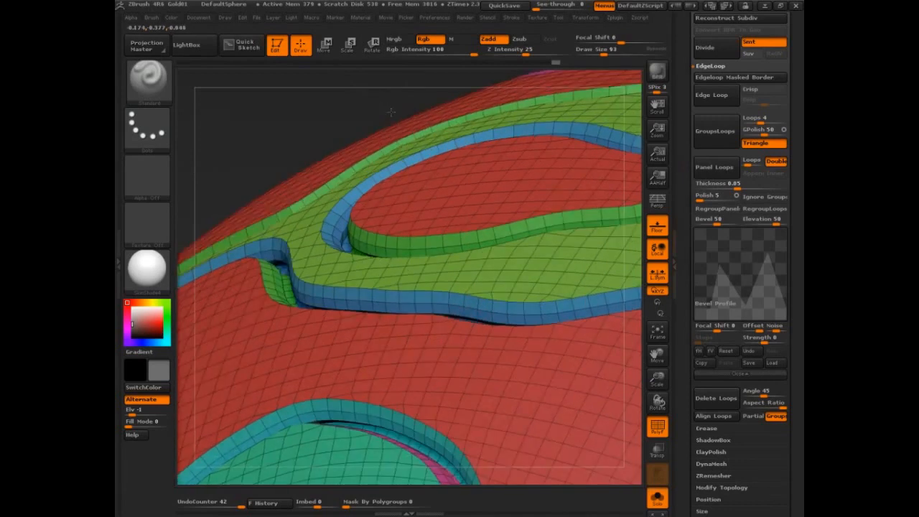
mouse_move(322, 240)
left_mouse_down()
mouse_move(297, 254)
mouse_move(294, 289)
mouse_move(309, 300)
mouse_move(290, 331)
left_mouse_up()
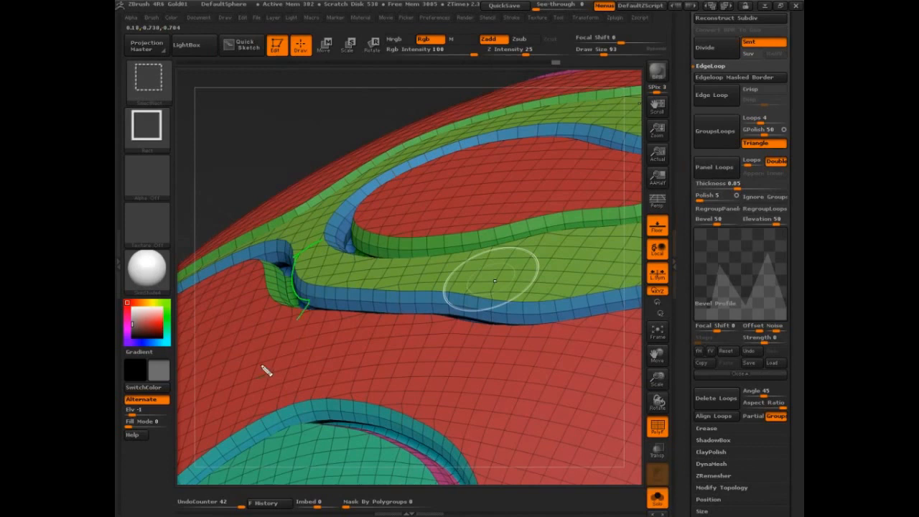
key("Escape")
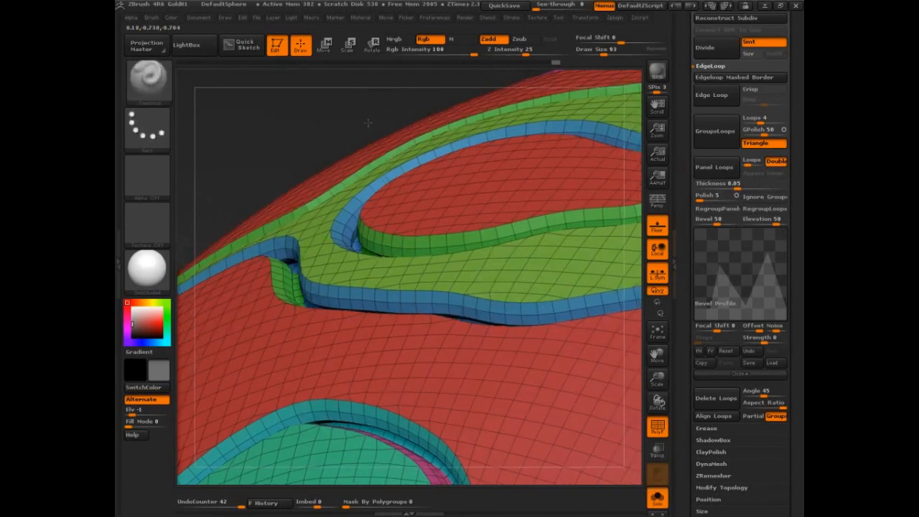
Undo the panels, reshape the Bevel Profile curve into one broad central peak, and rerun Panel Loops.
key("ctrl+z")
left_click_drag(771, 308, 774, 309)
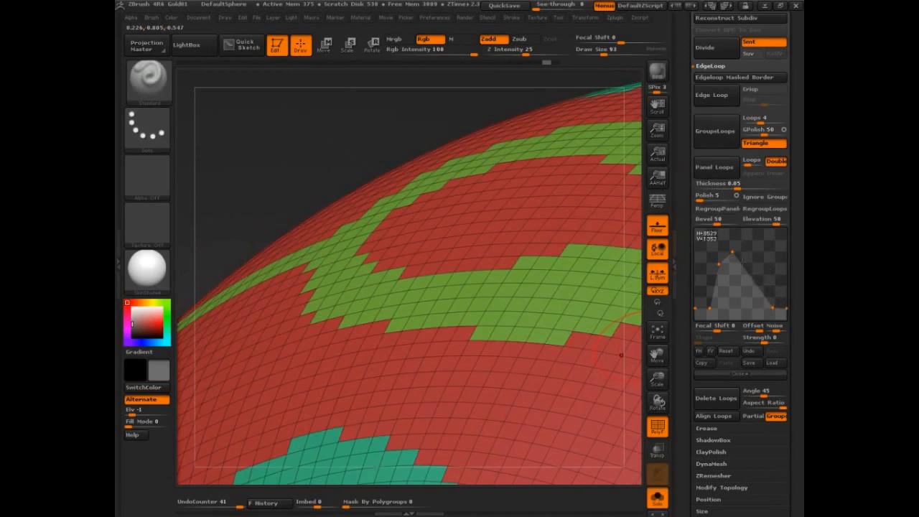
mouse_move(733, 252)
left_mouse_down()
mouse_move(763, 259)
mouse_move(737, 246)
left_mouse_up()
left_click_drag(757, 278, 704, 308)
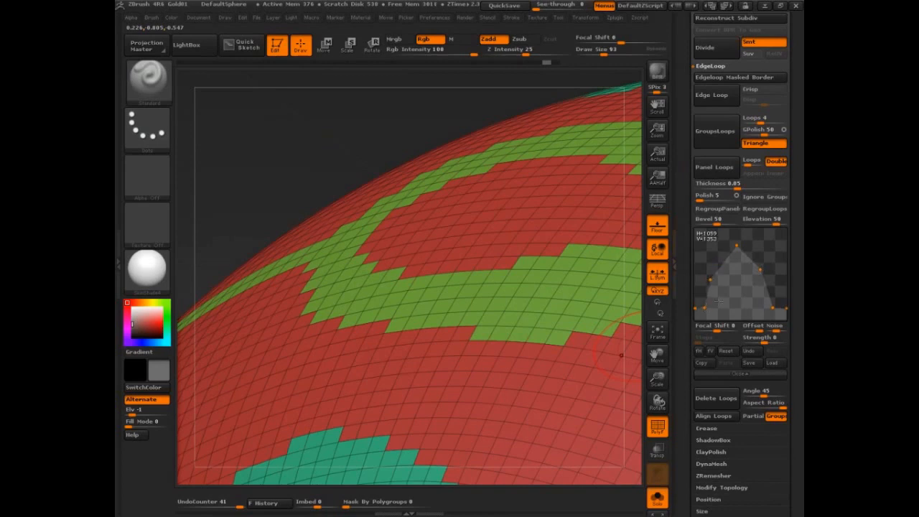
left_click_drag(760, 270, 766, 271)
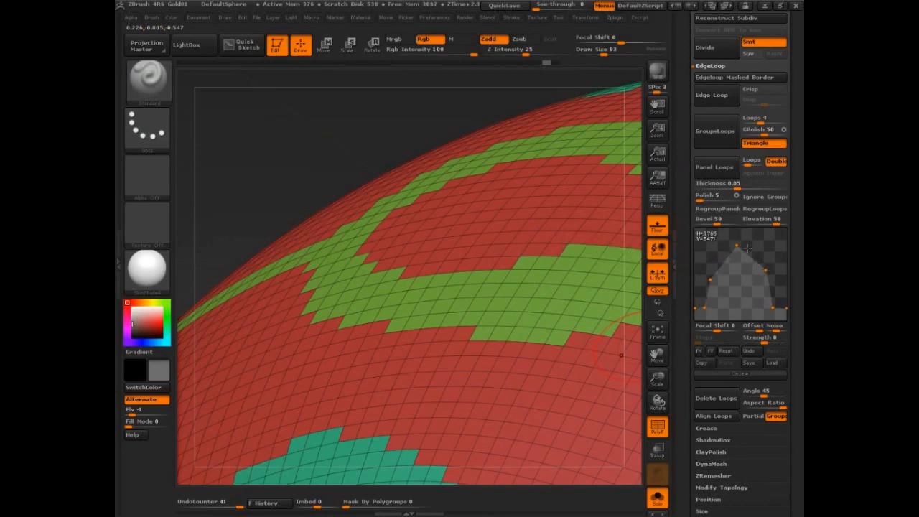
left_click(711, 173)
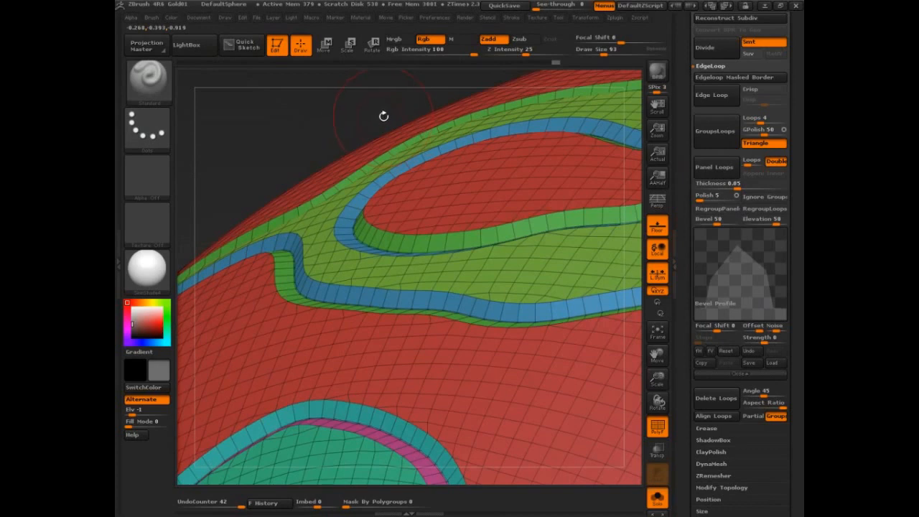
Turn off the polygroup wireframe display and examine the shaded panel bevels across the sphere.
left_click_drag(372, 116, 608, 222, "alt")
key("shift+f")
mouse_move(434, 269)
left_mouse_down()
mouse_move(464, 209)
mouse_move(441, 156)
mouse_move(363, 154)
mouse_move(307, 187)
mouse_move(291, 216)
mouse_move(352, 284)
left_mouse_up()
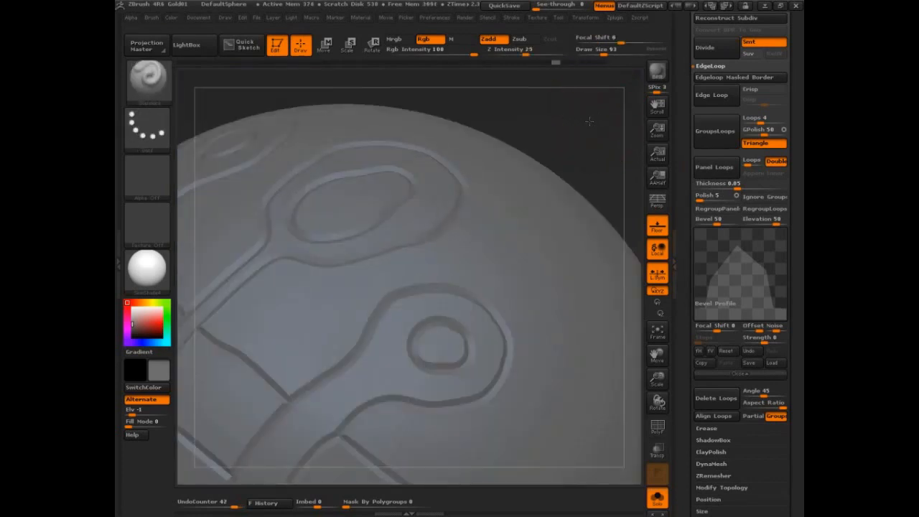
Undo the panels, shift the Bevel Profile peak toward the inner end with a flat outer base, and rerun Panel Loops.
mouse_move(589, 121)
left_mouse_down()
mouse_move(601, 128)
mouse_move(604, 119)
left_mouse_up()
mouse_move(712, 280)
key("ctrl")
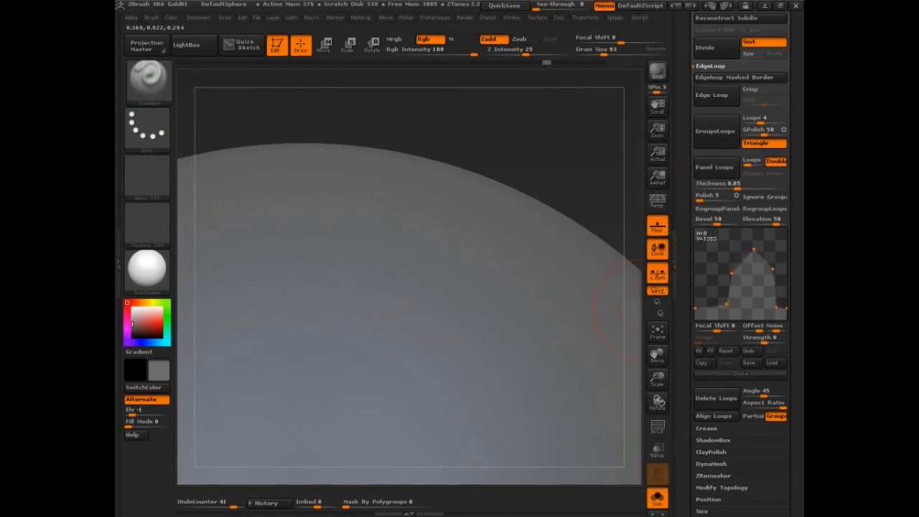
left_click(715, 167)
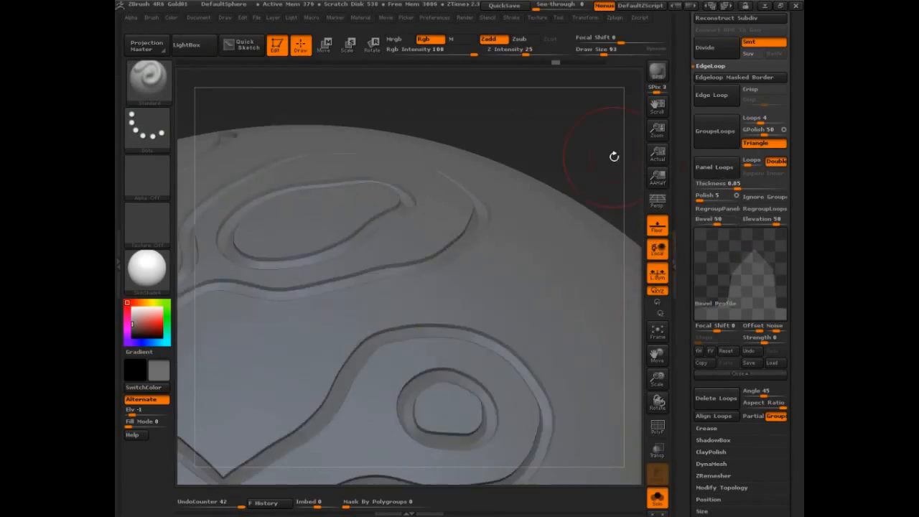
Show the polygroup wireframe again, undo the panels, and rerun Panel Loops with the Bevel Profile peak toward the outer end.
mouse_move(614, 155)
left_mouse_down()
mouse_move(592, 140)
mouse_move(578, 173)
mouse_move(611, 129)
mouse_move(584, 359)
left_mouse_up()
key("shift+f")
key("ctrl+z")
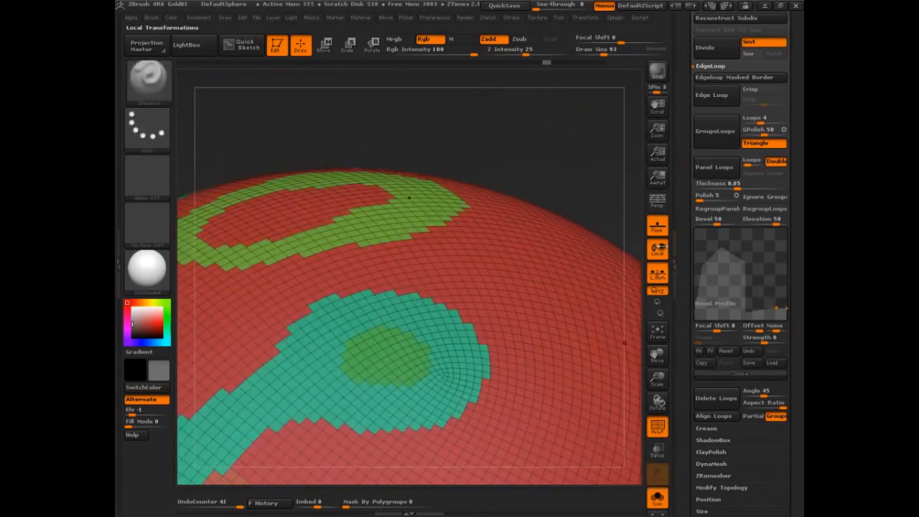
left_click(694, 173)
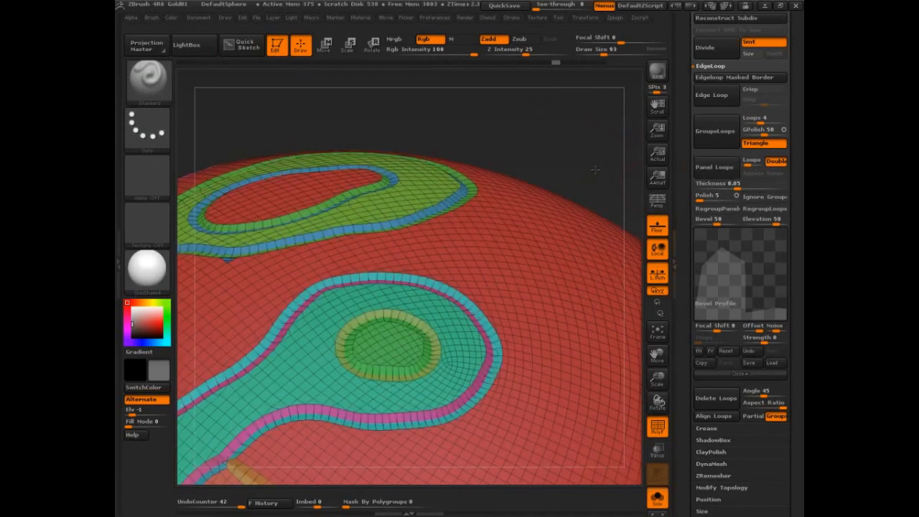
Undo the panels, narrow the Bevel Profile peak near the outer end, and rerun Panel Loops.
key("ctrl+z")
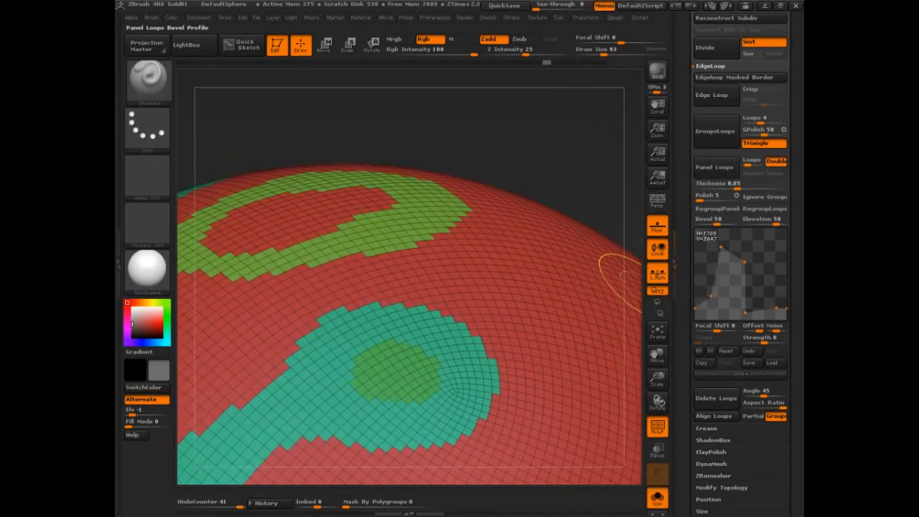
left_click(696, 179)
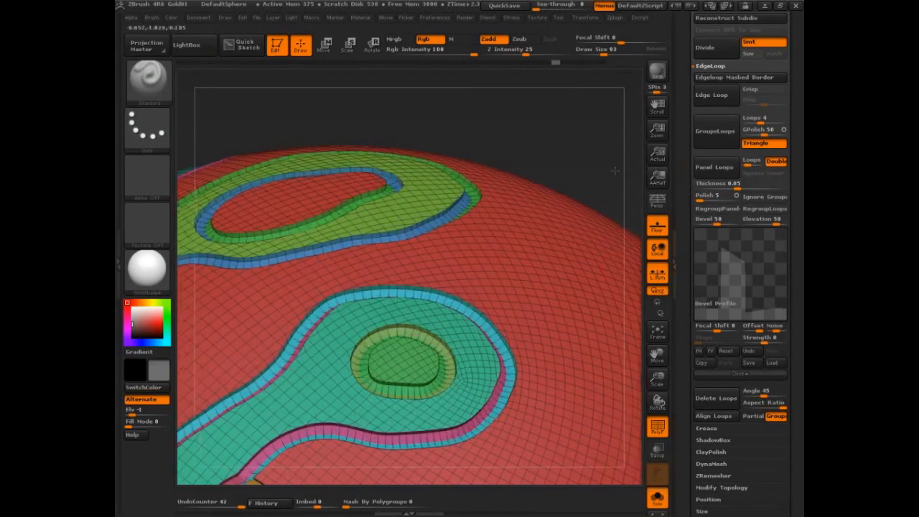
Undo the panels, reset the Bevel Profile, and shape it into a flat-topped plateau with two raised corner points.
key("ctrl+z")
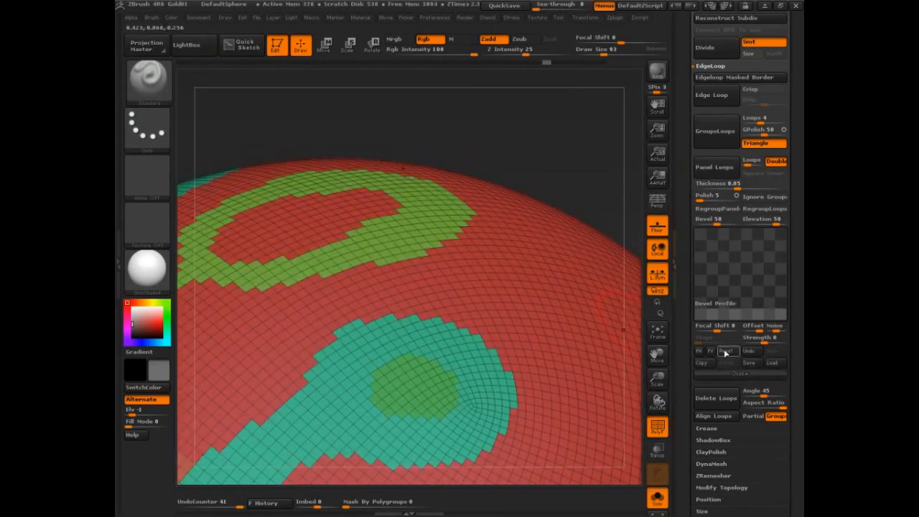
left_click_drag(717, 309, 713, 293)
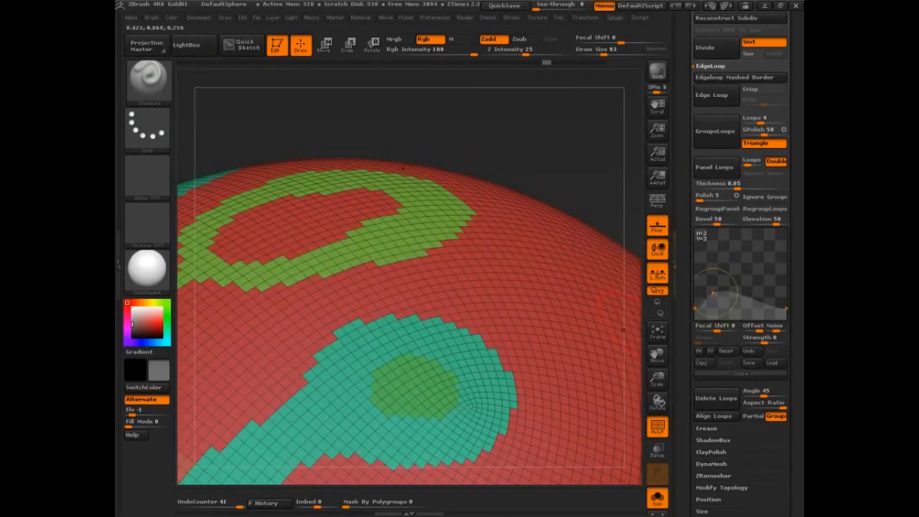
mouse_move(766, 303)
left_mouse_down()
mouse_move(764, 291)
mouse_move(715, 292)
mouse_move(764, 287)
left_mouse_up()
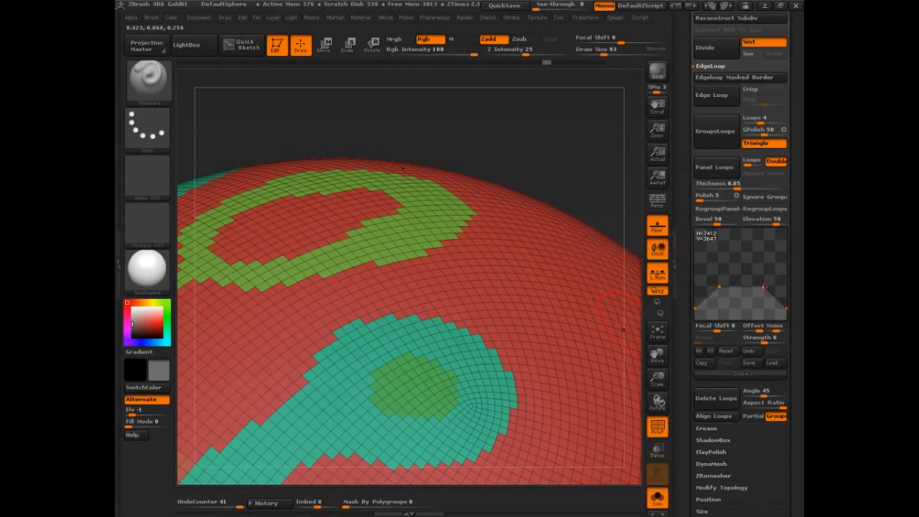
left_click_drag(718, 254, 720, 321, "ctrl+shift")
mouse_move(695, 284)
left_mouse_down("ctrl+shift")
mouse_move(750, 282)
mouse_move(720, 290)
left_mouse_up("ctrl+shift")
left_click_drag(765, 250, 763, 317)
left_click_drag(735, 284, 788, 288)
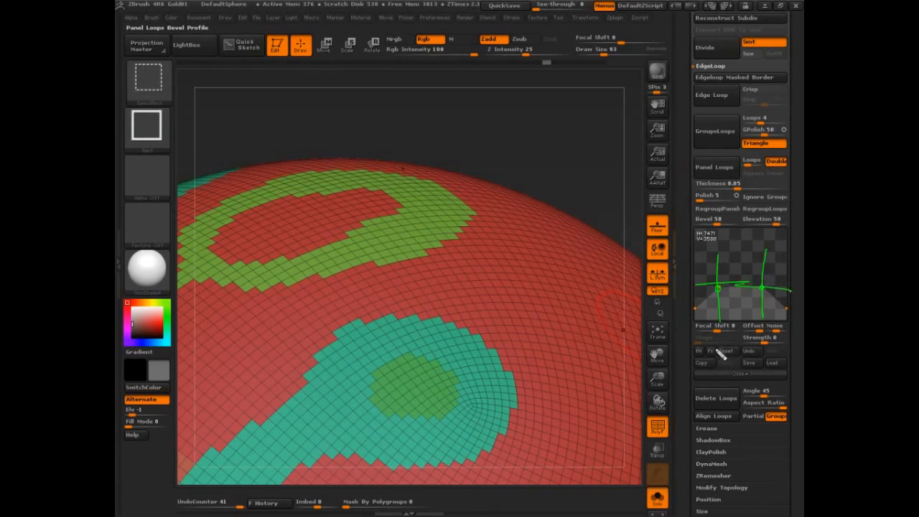
Rerun Panel Loops with the plateau Bevel Profile and examine the bevels with the polygroup wireframe turned off.
key("Escape")
left_click_drag(681, 275, 683, 262)
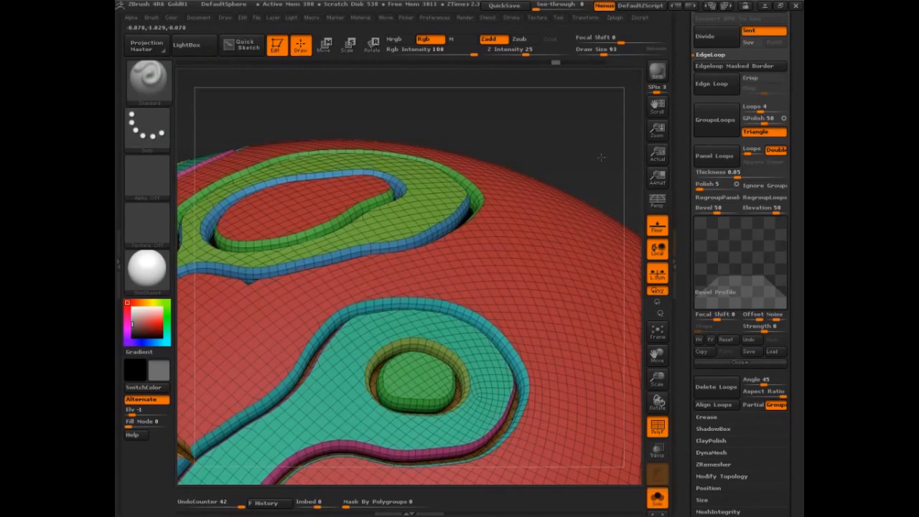
mouse_move(601, 157)
left_mouse_down()
mouse_move(573, 175)
mouse_move(604, 196)
mouse_move(583, 326)
mouse_move(467, 346)
mouse_move(626, 145)
mouse_move(617, 137)
mouse_move(595, 161)
left_mouse_up()
key("f")
key("shift+f")
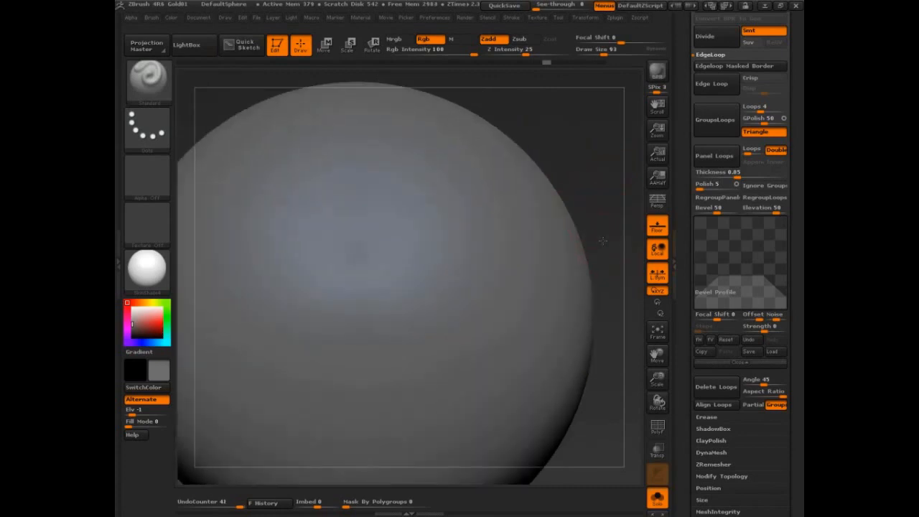
Reshape the Bevel Profile into a low first peak and a tall second peak, and set the panel Loops to 10.
left_click_drag(604, 240, 596, 288, "alt")
left_click_drag(720, 275, 709, 262)
left_click_drag(735, 269, 764, 291)
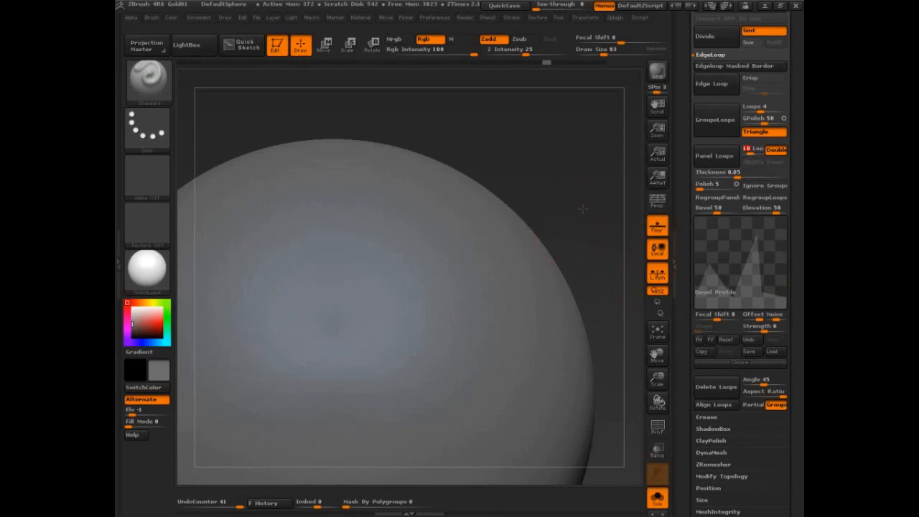
Run Panel Loops with the double-peaked profile and examine the panel bevels without and with the polygroup wireframe.
mouse_move(584, 208)
left_mouse_down("alt")
mouse_move(593, 215)
mouse_move(565, 196)
left_mouse_up("alt")
key("shift+f")
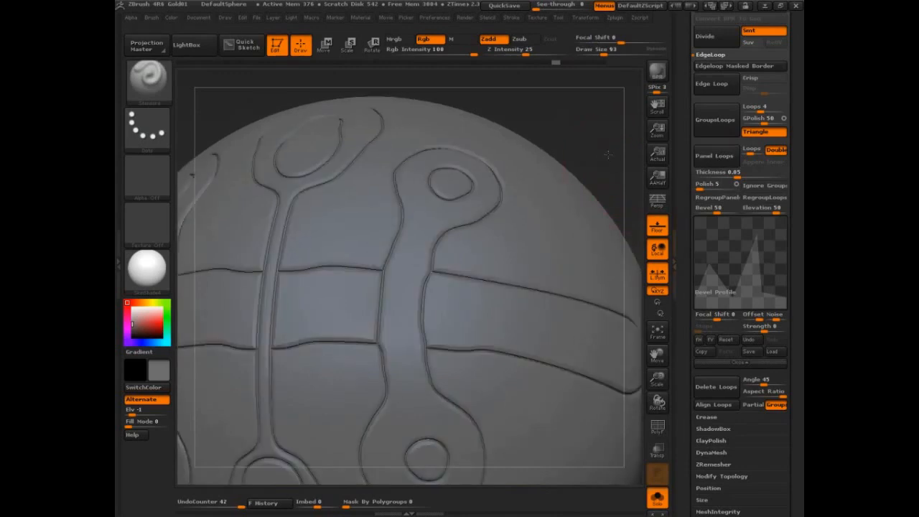
mouse_move(609, 155)
left_mouse_down()
mouse_move(617, 106)
mouse_move(583, 185)
left_mouse_up()
key("shift+f")
Undo back to the unpaneled polygrouped sphere and delete its lower subdivision levels.
key("ctrl+z")
key("ctrl+z")
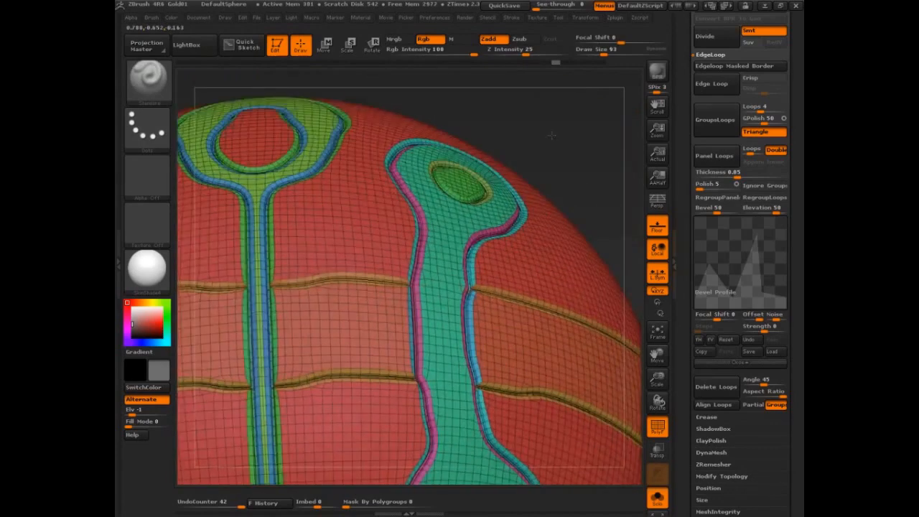
key("ctrl+z")
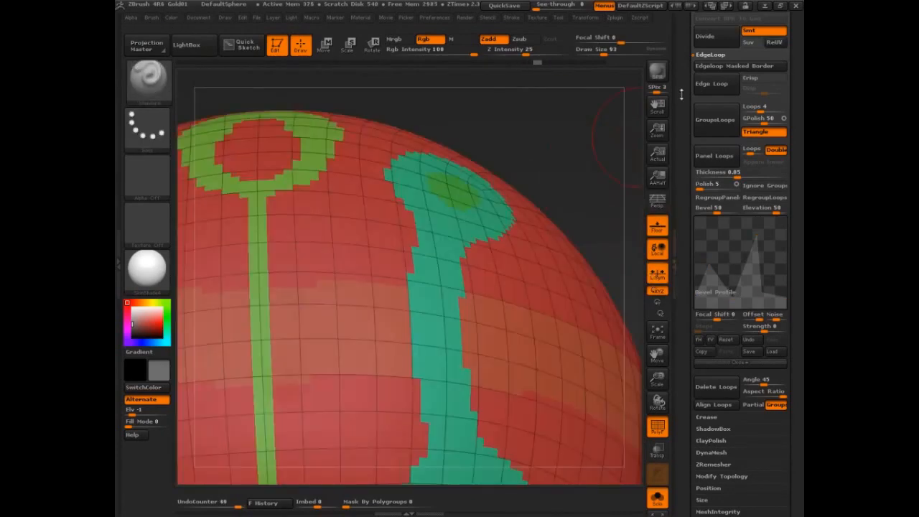
left_click_drag(682, 94, 685, 197)
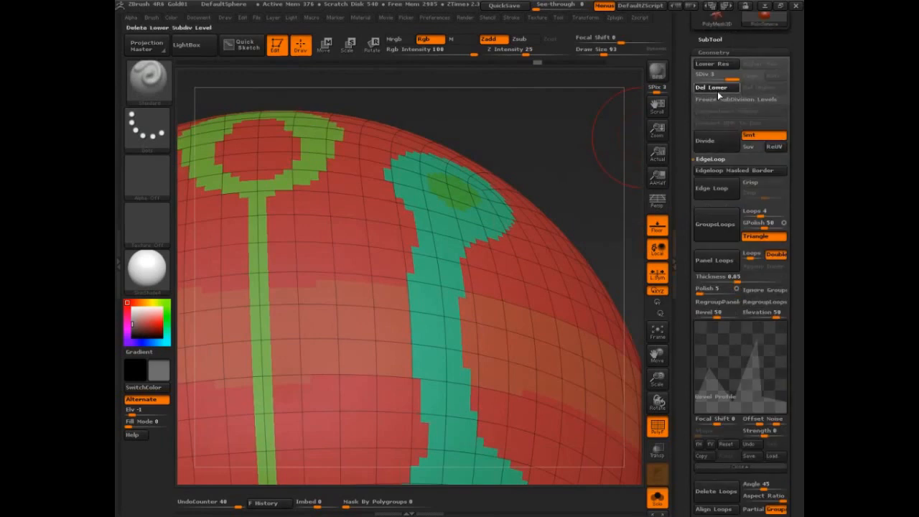
left_click(718, 92)
left_click_drag(685, 360, 685, 204)
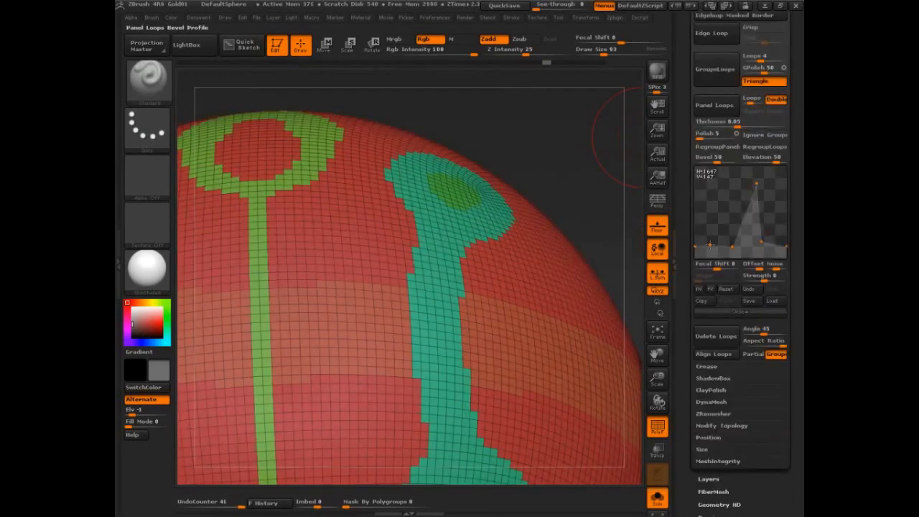
Reshape the Bevel Profile into a tall first peak and a slightly lower second peak, and rerun Panel Loops.
left_click_drag(732, 248, 721, 245)
left_click(728, 196)
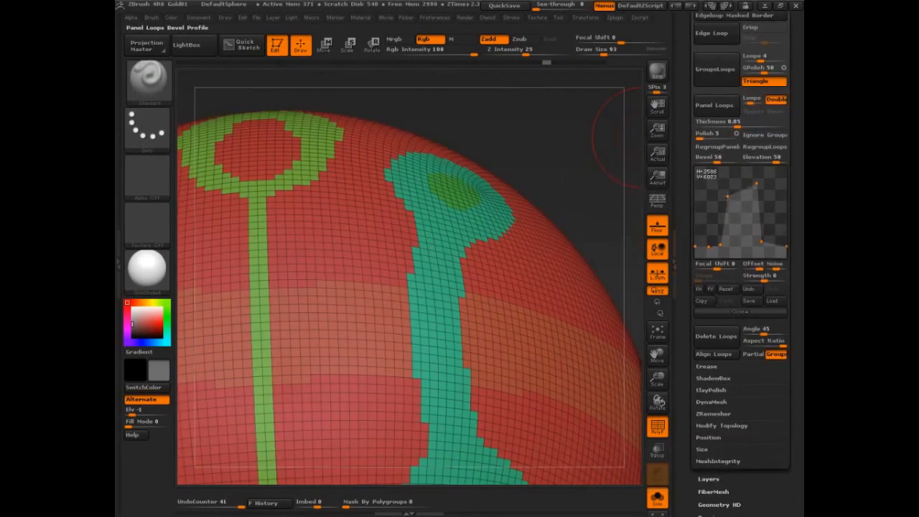
left_click_drag(757, 184, 766, 235)
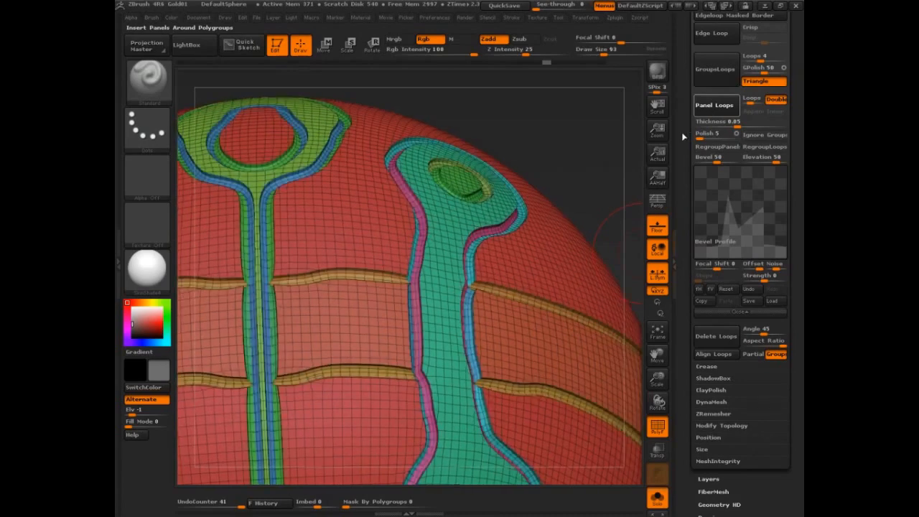
Isolate the magenta bevel polygroup and examine the cross-section of its ridges.
left_click_drag(619, 173, 538, 267)
left_click(424, 332, "ctrl+shift")
mouse_move(585, 215)
left_mouse_down()
mouse_move(575, 270)
mouse_move(577, 250)
mouse_move(448, 266)
mouse_move(458, 310)
mouse_move(442, 316)
mouse_move(435, 336)
left_mouse_up()
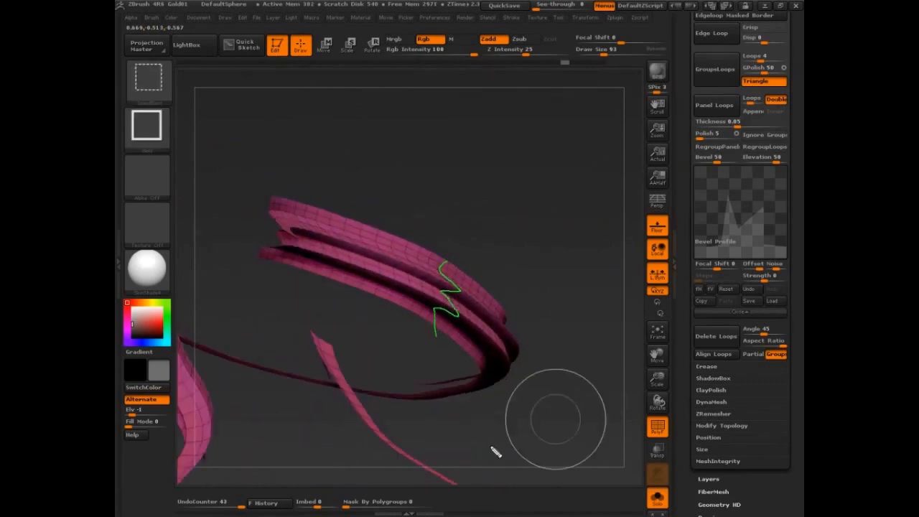
mouse_move(697, 245)
left_mouse_down()
mouse_move(708, 247)
mouse_move(729, 207)
mouse_move(753, 210)
mouse_move(769, 245)
mouse_move(790, 256)
left_mouse_up()
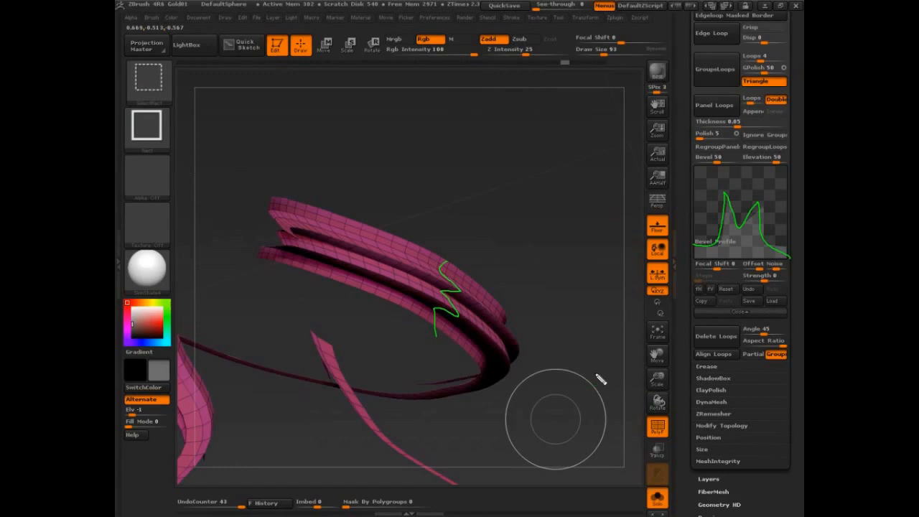
mouse_move(696, 245)
left_mouse_down()
mouse_move(707, 247)
mouse_move(735, 204)
left_mouse_up()
mouse_move(686, 247)
left_mouse_down()
mouse_move(783, 255)
mouse_move(719, 316)
mouse_move(503, 336)
left_mouse_up()
left_click_drag(444, 257, 431, 338)
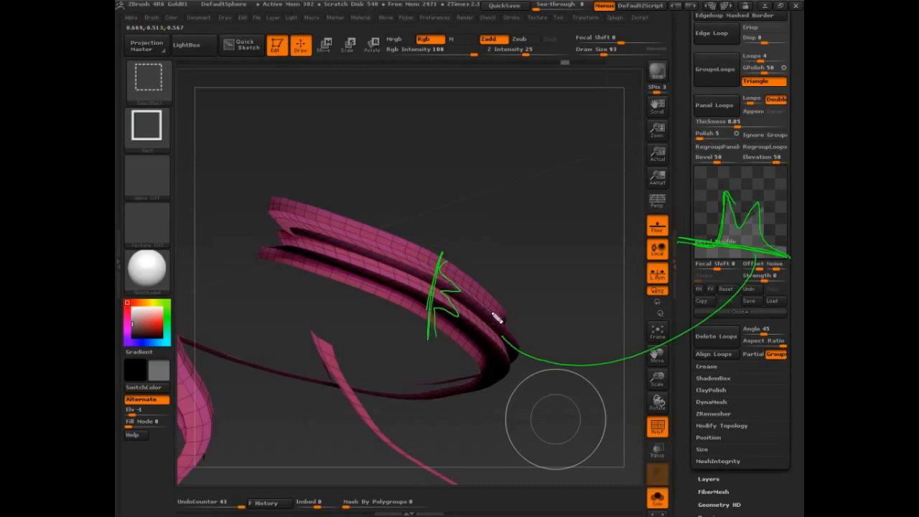
left_click_drag(474, 281, 564, 304)
left_click_drag(528, 269, 521, 327)
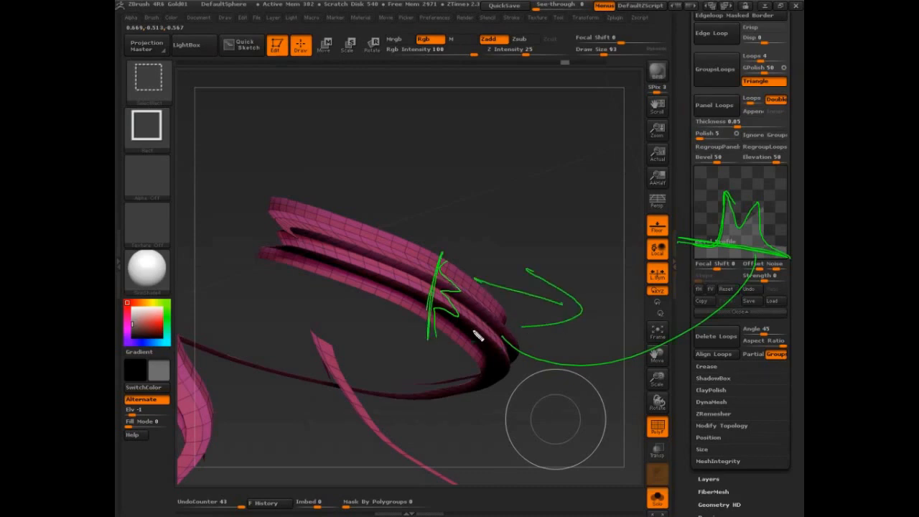
mouse_move(744, 208)
left_mouse_down()
mouse_move(742, 108)
mouse_move(727, 126)
left_mouse_up()
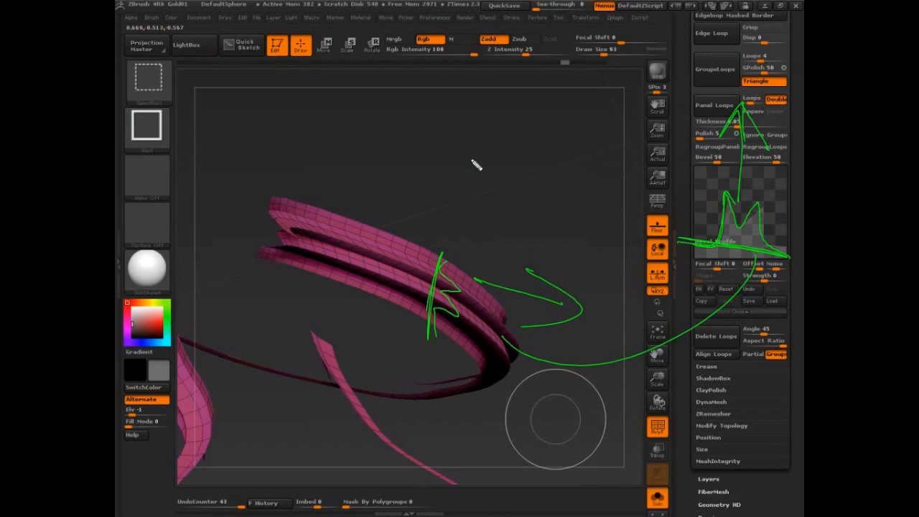
mouse_move(355, 119)
left_mouse_down()
mouse_move(417, 117)
mouse_move(319, 237)
left_mouse_up()
mouse_move(497, 150)
left_mouse_down()
mouse_move(514, 204)
mouse_move(487, 251)
mouse_move(349, 306)
left_mouse_up()
left_click_drag(510, 187, 577, 166)
left_click_drag(540, 163, 550, 188)
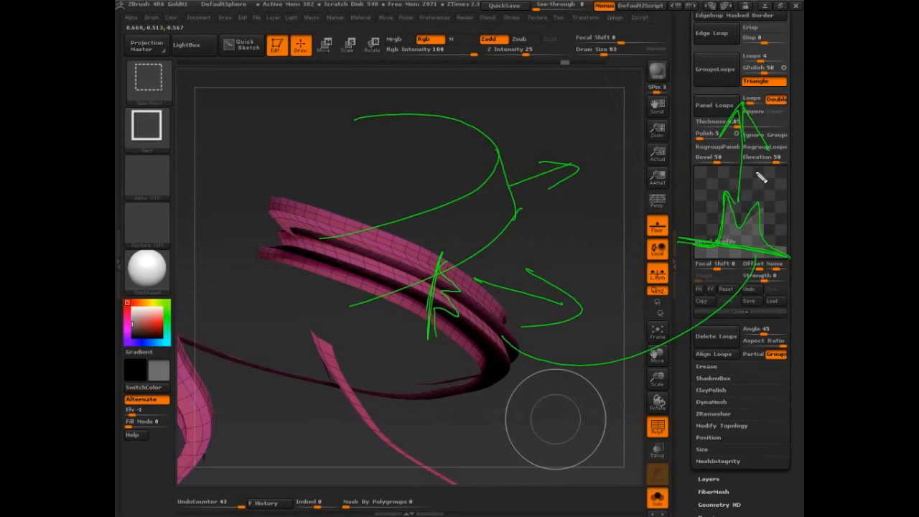
left_click_drag(749, 170, 771, 240)
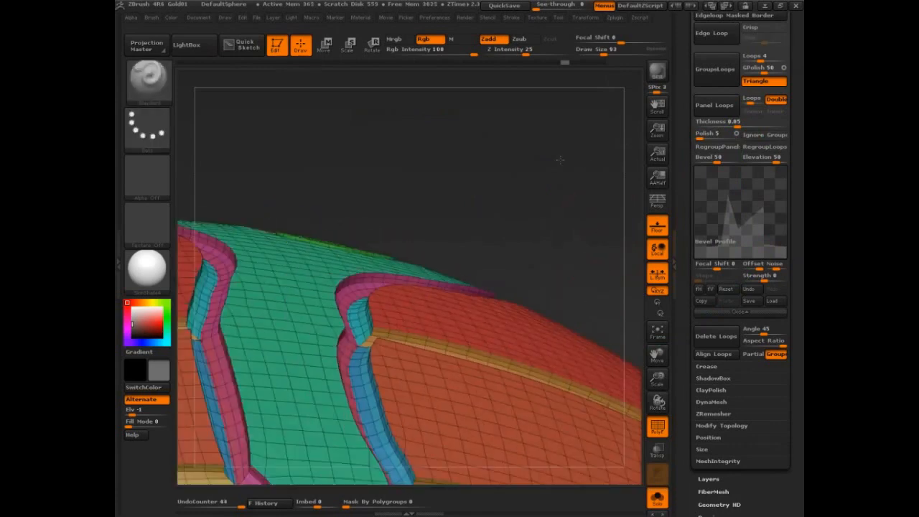
Lower both Bevel Profile peaks, undo the previous panels, and rerun Panel Loops on the sphere.
left_click_drag(560, 159, 565, 212)
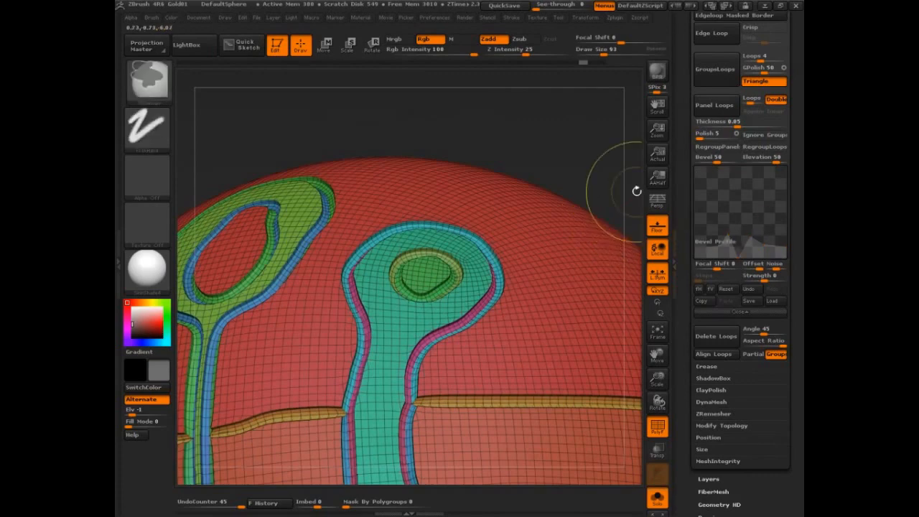
key("ctrl+z")
key("ctrl+z")
key("ctrl+z")
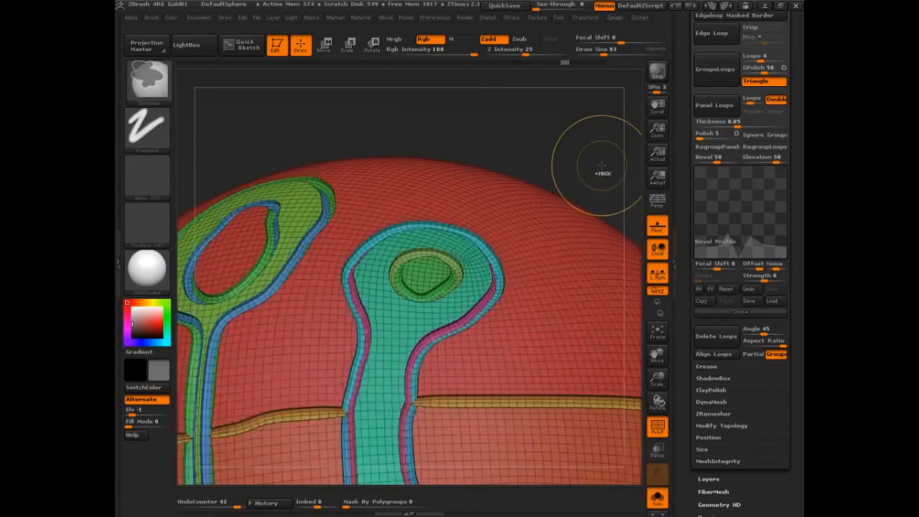
key("ctrl+z")
left_click(709, 107)
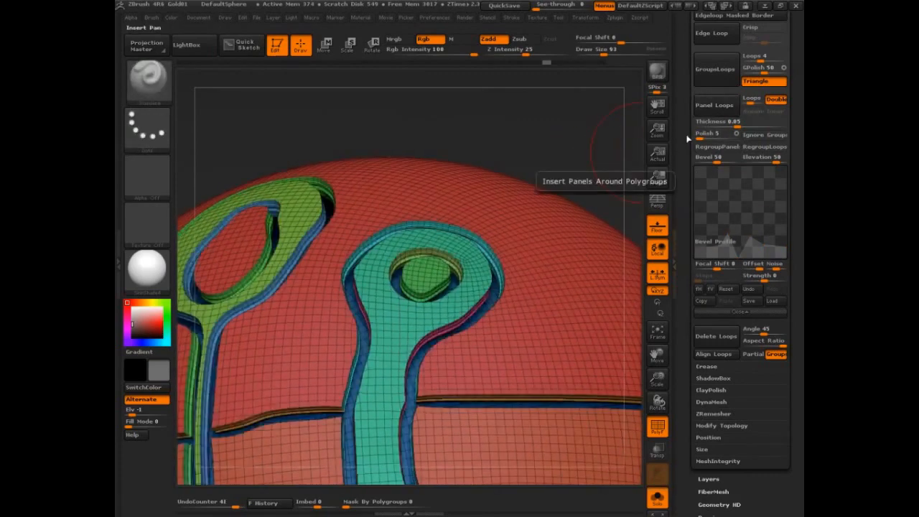
mouse_move(610, 167)
left_mouse_down()
mouse_move(608, 136)
mouse_move(619, 183)
left_mouse_up()
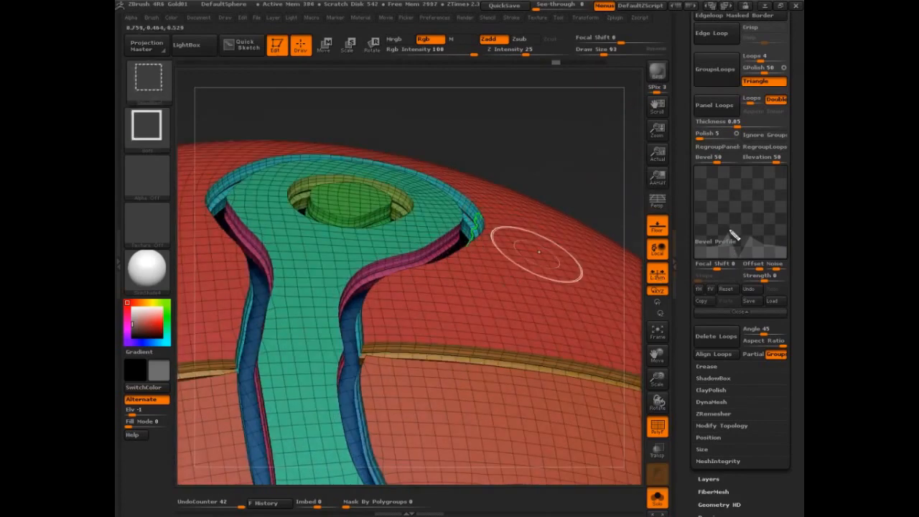
mouse_move(729, 231)
left_mouse_down()
mouse_move(719, 181)
mouse_move(728, 172)
left_mouse_up()
mouse_move(750, 235)
left_mouse_down()
mouse_move(749, 184)
mouse_move(759, 197)
left_mouse_up()
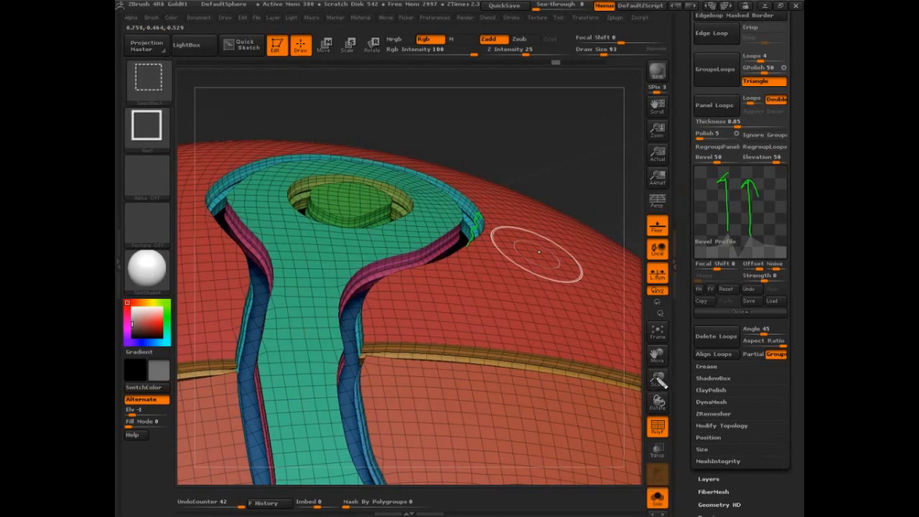
left_click_drag(687, 213, 794, 213)
left_click_drag(777, 166, 778, 200)
left_click_drag(772, 188, 784, 187)
left_click_drag(780, 235, 781, 219)
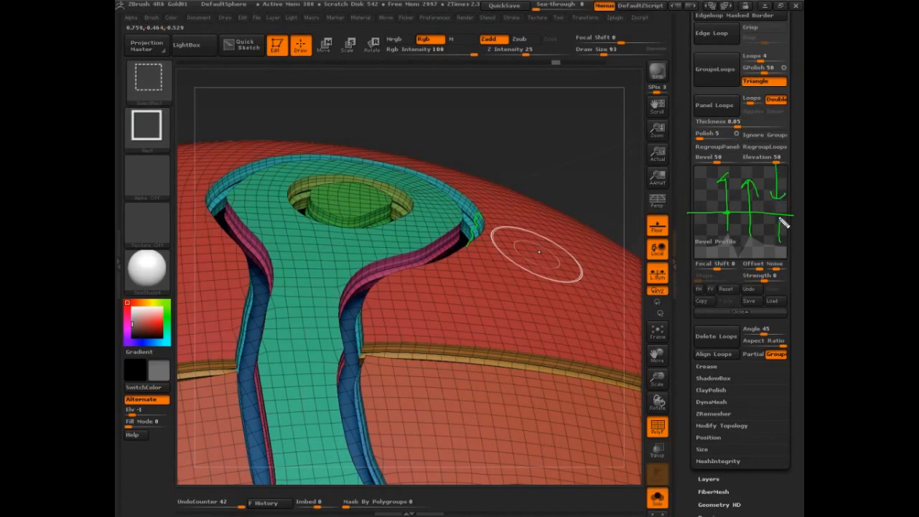
key("Escape")
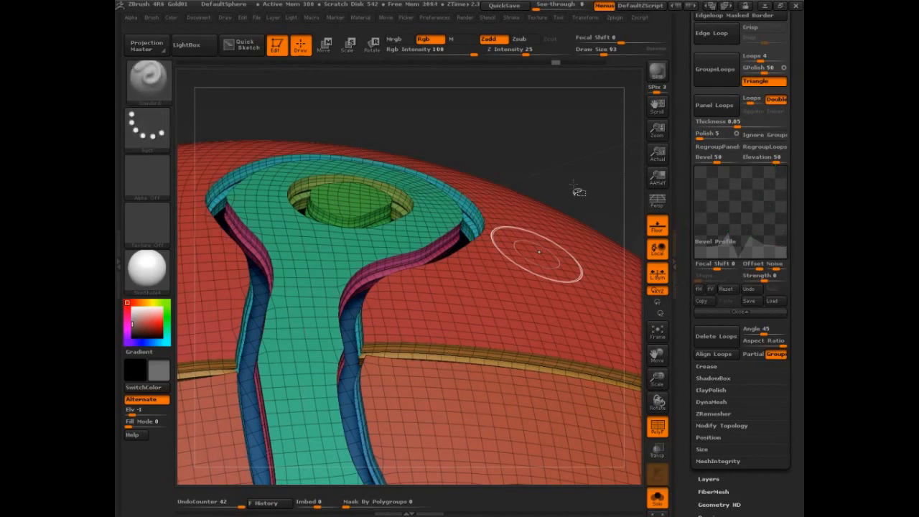
left_click_drag(579, 192, 572, 181)
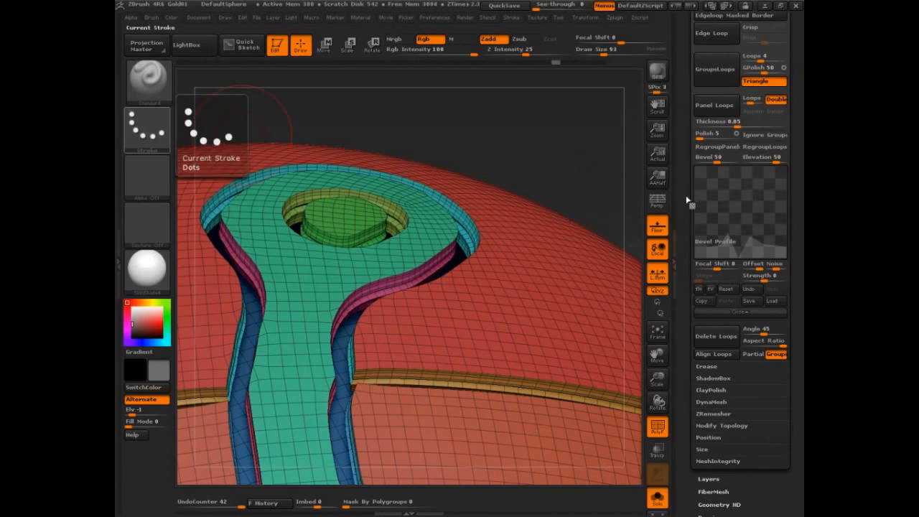
Collapse the Bevel Profile curve editor.
left_click_drag(690, 199, 690, 209)
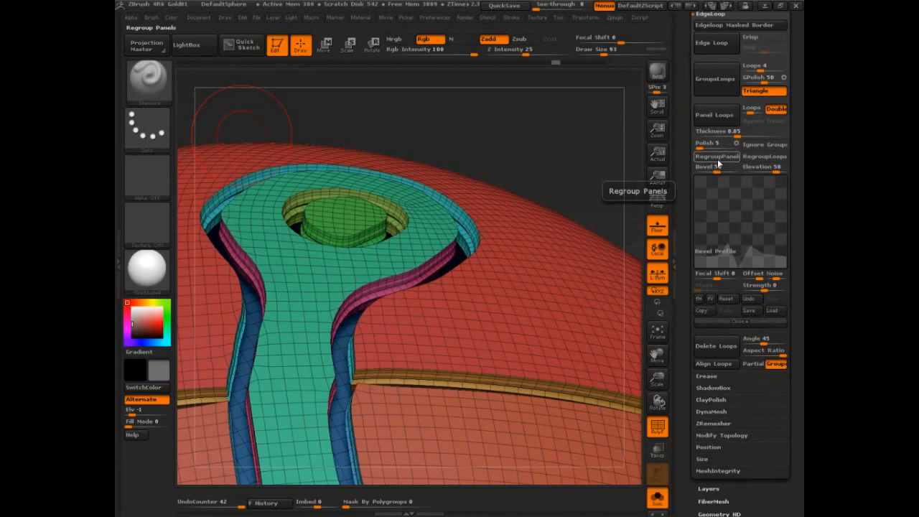
left_click(736, 322)
left_click_drag(682, 180, 684, 202)
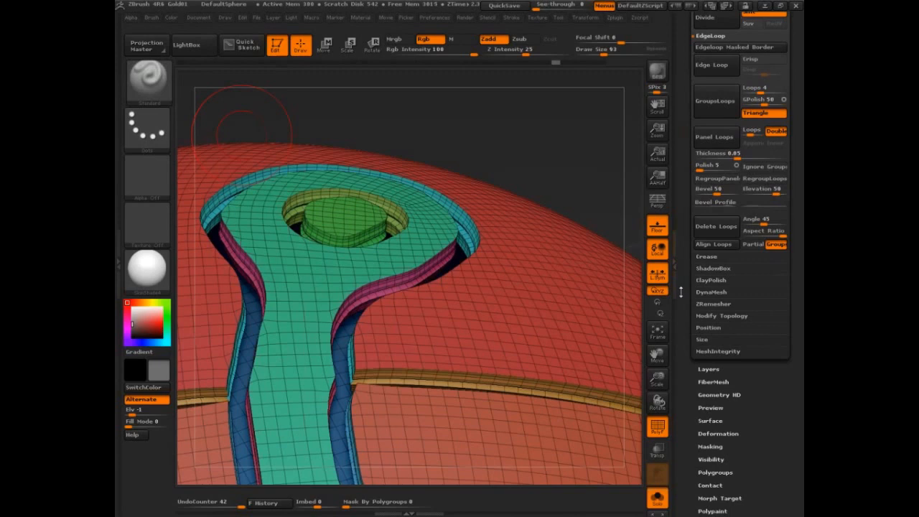
Isolate the cyan bevel polygroup that borders the rounded teal panel.
key("ctrl+shift")
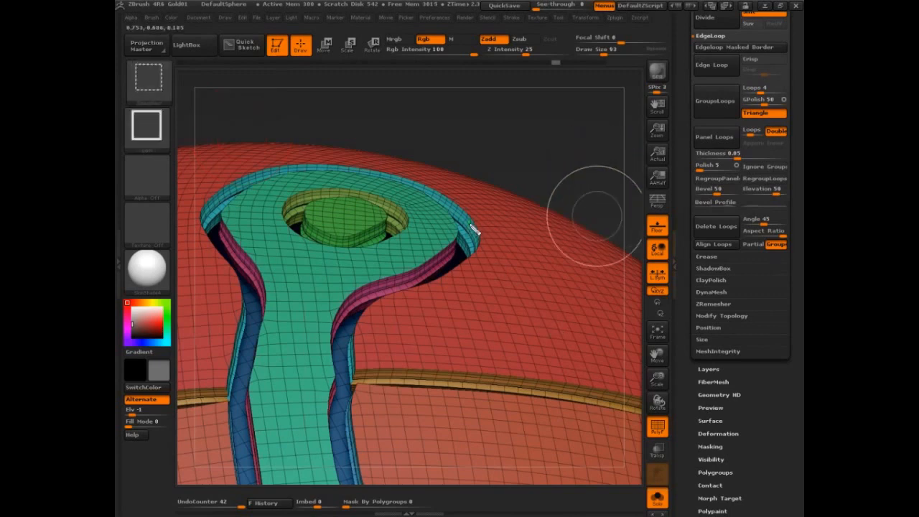
mouse_move(464, 250)
left_mouse_down()
mouse_move(470, 217)
mouse_move(535, 213)
left_mouse_up()
mouse_move(594, 159)
left_mouse_down()
mouse_move(587, 166)
mouse_move(601, 169)
left_mouse_up()
left_click(482, 230, "ctrl+shift")
Try a stroke with a smaller Standard brush along the isolated cyan bevel strip.
key("s")
mouse_move(463, 232)
left_mouse_down()
mouse_move(455, 234)
mouse_move(468, 226)
mouse_move(392, 189)
left_mouse_up()
key("ctrl+z")
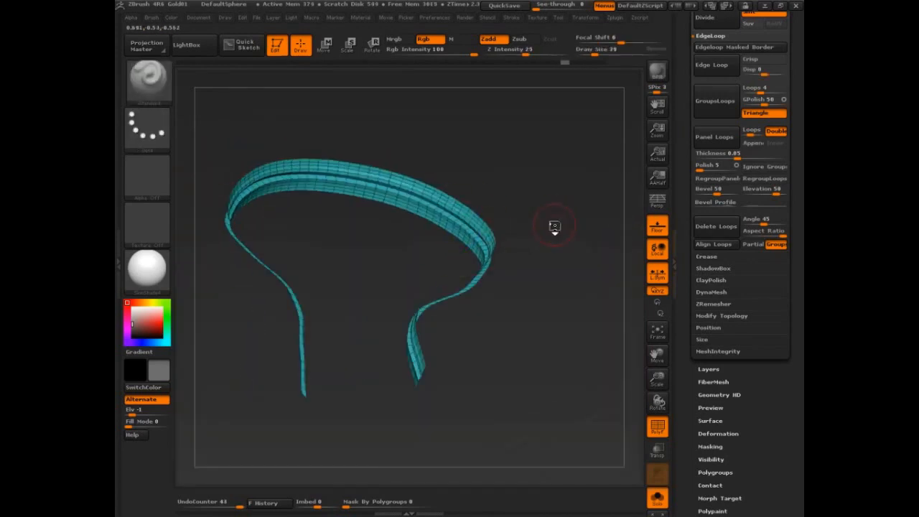
Switch to the hPolish brush for working on the isolated cyan bevel strip.
key("b")
key("h")
key("p")
key("s")
left_click_drag(546, 225, 558, 224)
mouse_move(557, 224)
left_mouse_down()
mouse_move(571, 245)
mouse_move(560, 231)
mouse_move(525, 250)
left_mouse_up()
key("b")
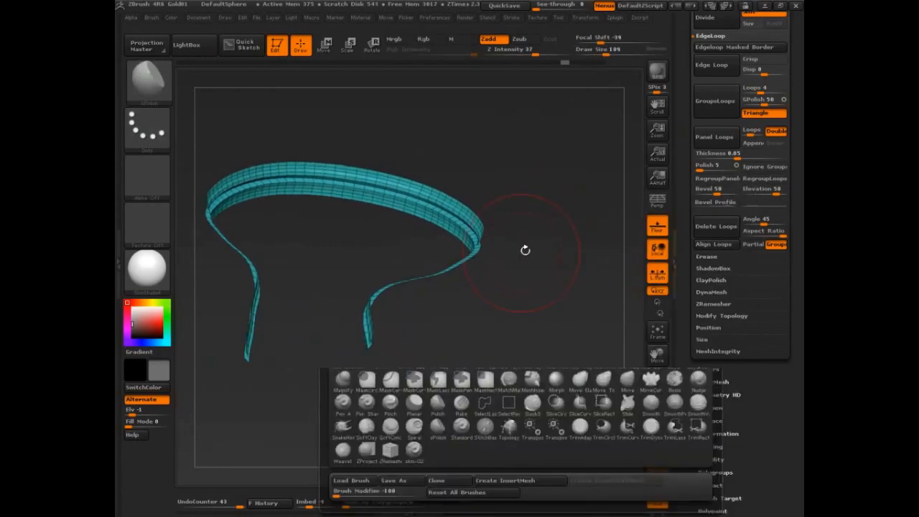
key("h")
key("h")
left_click(411, 436)
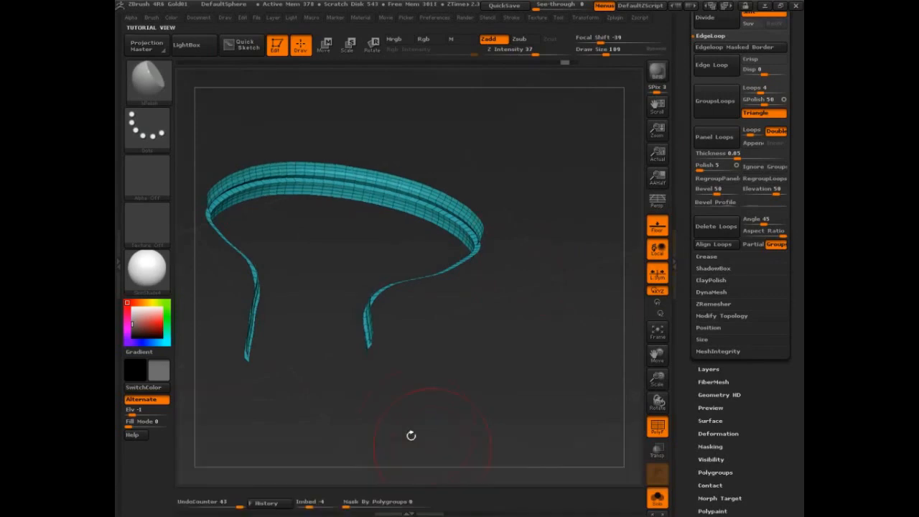
Inspect the isolated cyan bevel strip from several angles and restore the visibility of the whole polygrouped sphere.
mouse_move(546, 262)
left_mouse_down()
mouse_move(411, 202)
mouse_move(436, 209)
left_mouse_up()
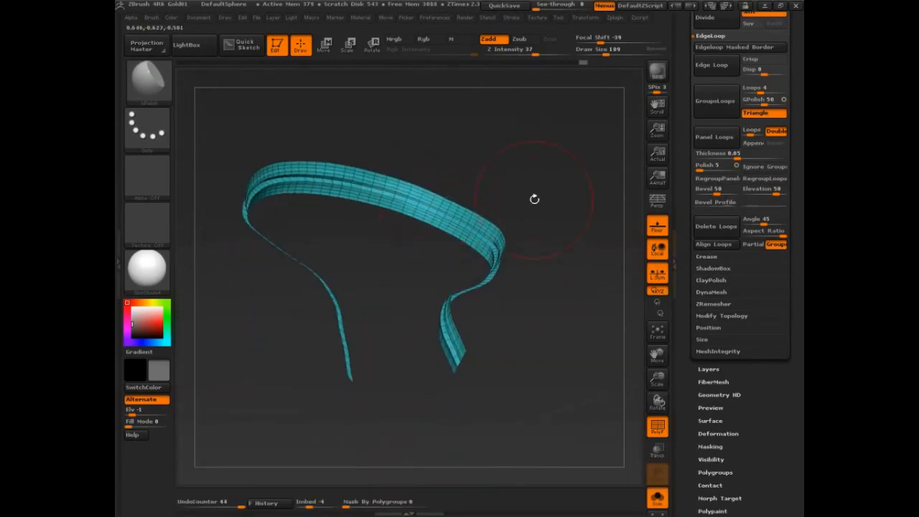
left_click_drag(534, 199, 568, 217)
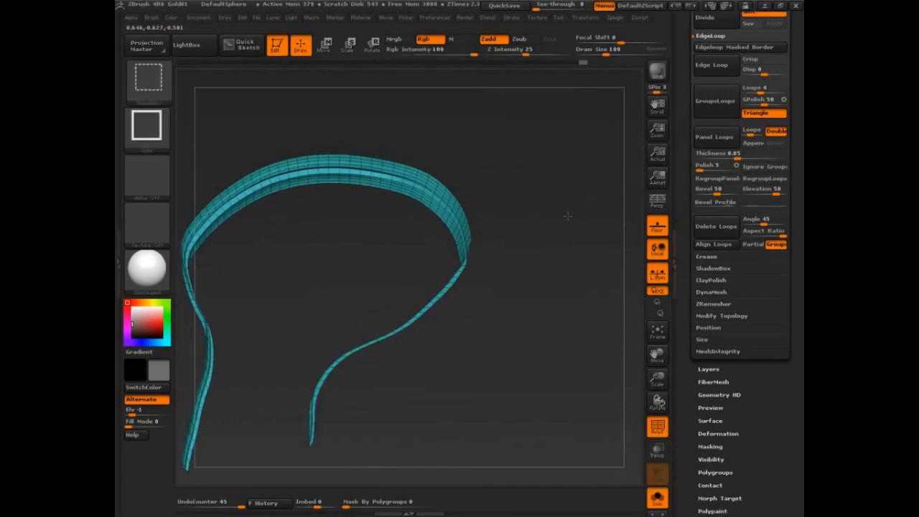
left_click(567, 216, "ctrl+shift")
key("ctrl+z")
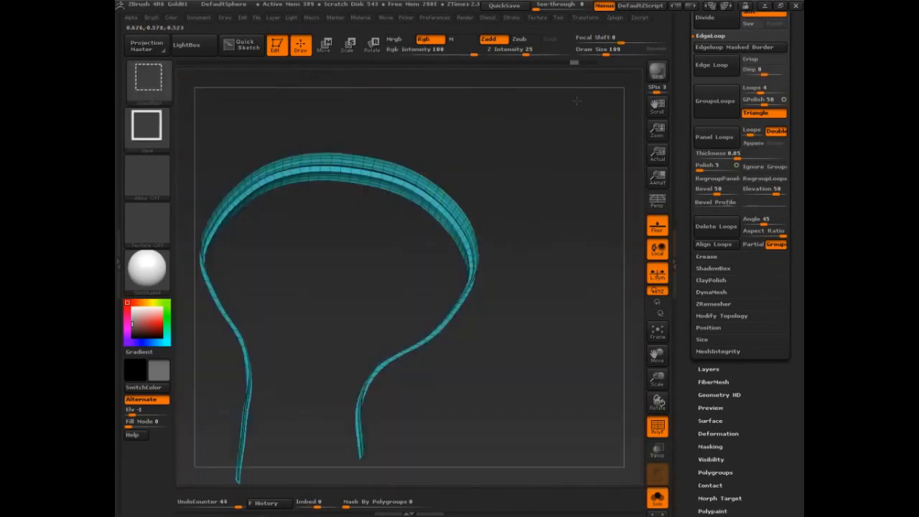
left_click(581, 106, "ctrl+shift")
mouse_move(579, 102)
left_mouse_down()
mouse_move(619, 98)
mouse_move(605, 99)
mouse_move(534, 155)
left_mouse_up()
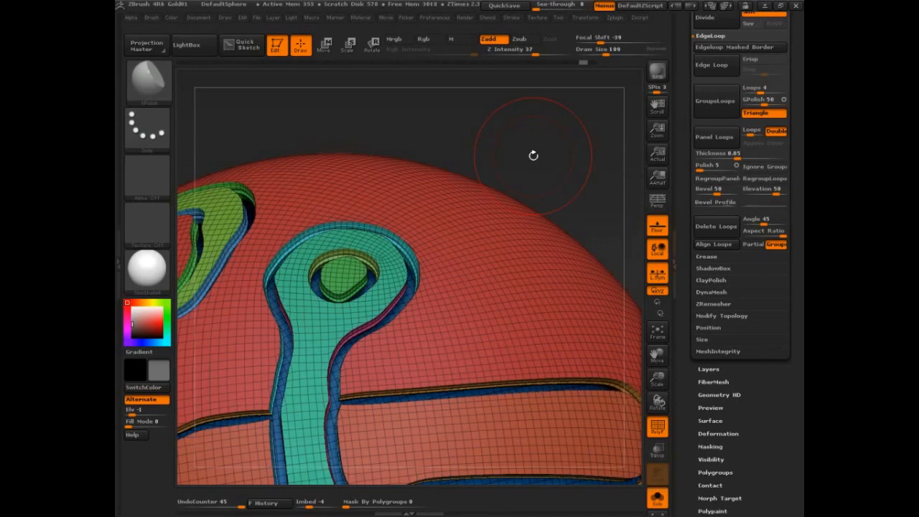
Check the double-sided option in the Display Properties and reopen the Geometry settings that contain Panel Loops.
scroll(725, 328, "down", 5)
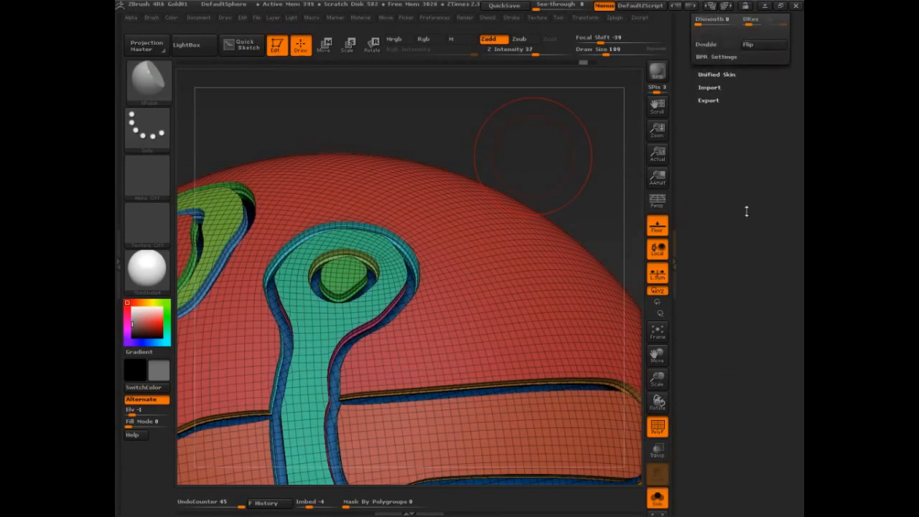
scroll(718, 223, "up", 5)
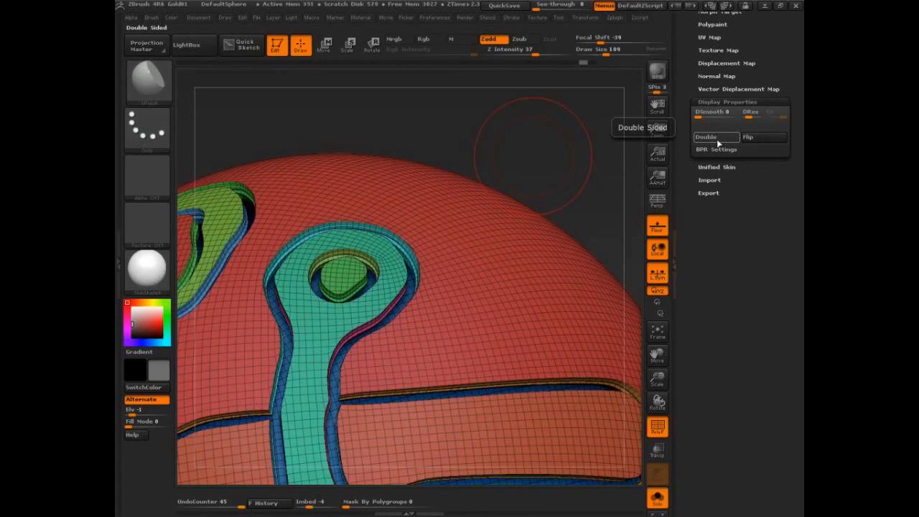
scroll(740, 403, "up", 10)
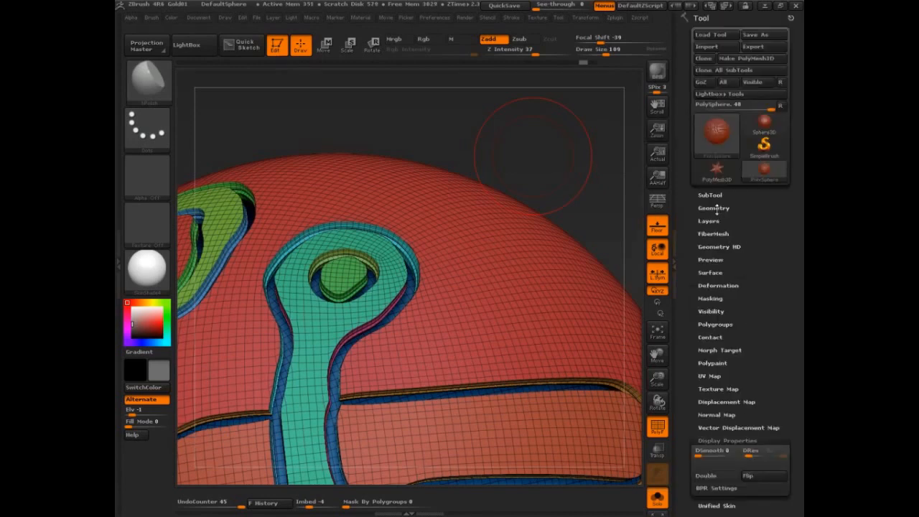
left_click(718, 208)
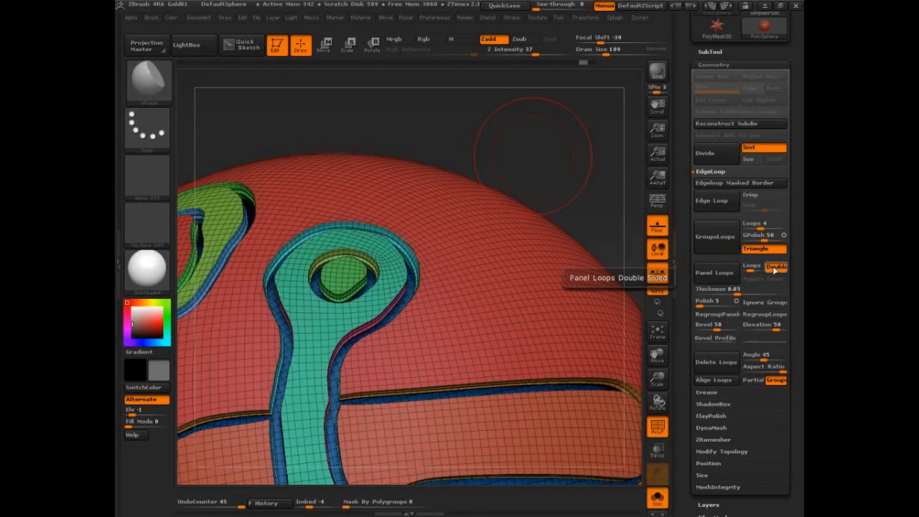
Show the help description for the Panel Loops Double option and bring the front of the paneled sphere into view.
key("ctrl+shift+d")
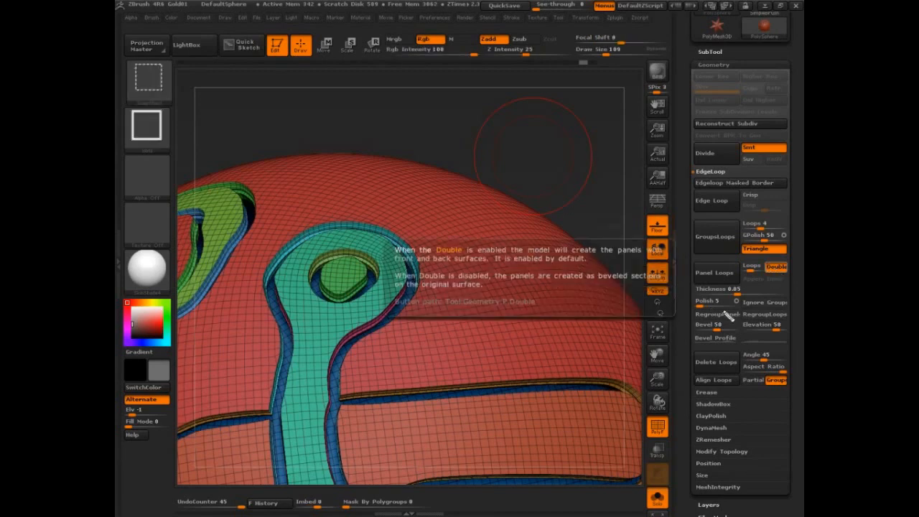
mouse_move(733, 300)
left_mouse_down()
mouse_move(739, 288)
mouse_move(698, 291)
left_mouse_up()
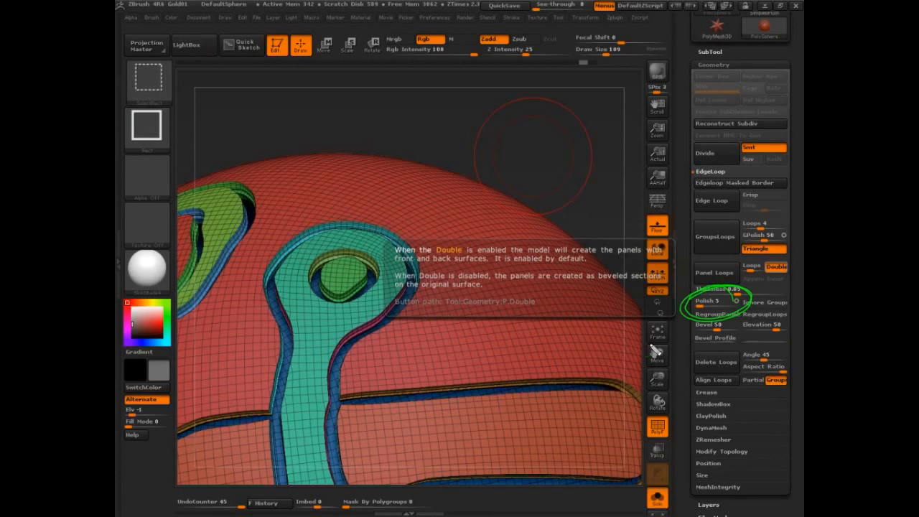
key("Escape")
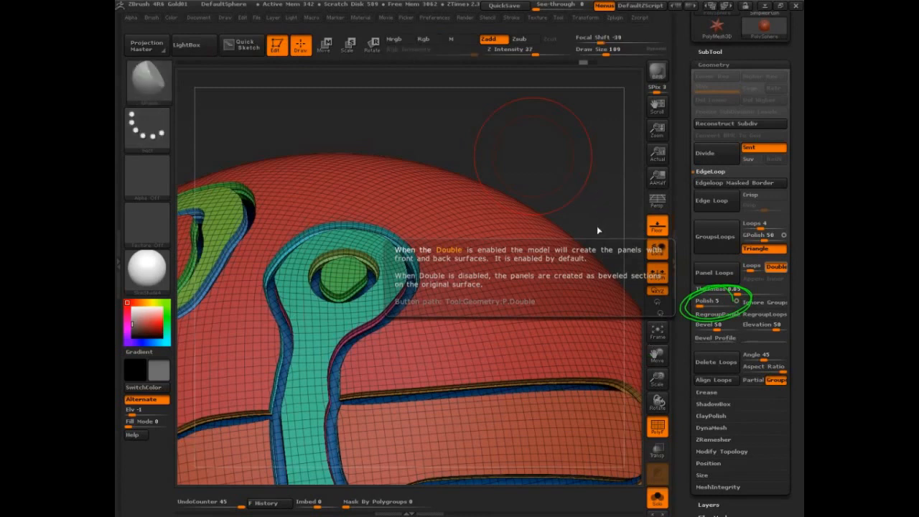
left_click_drag(595, 211, 545, 363, "alt")
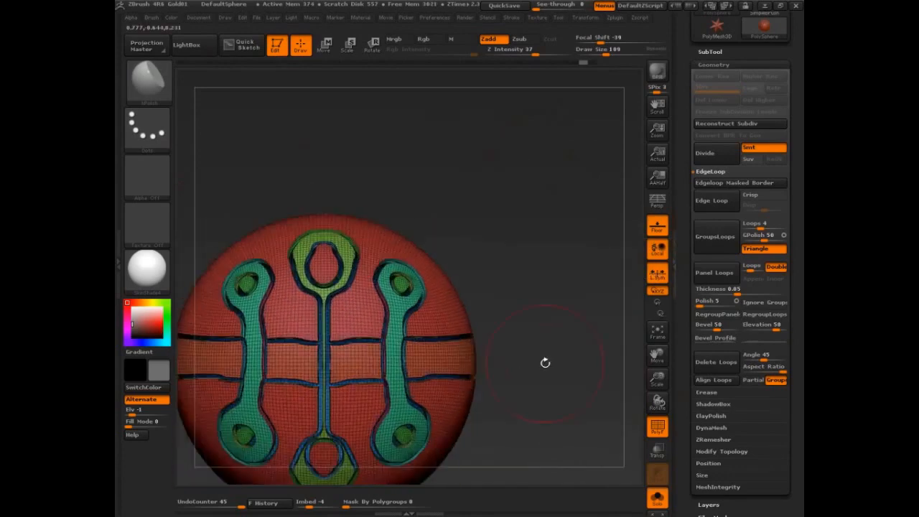